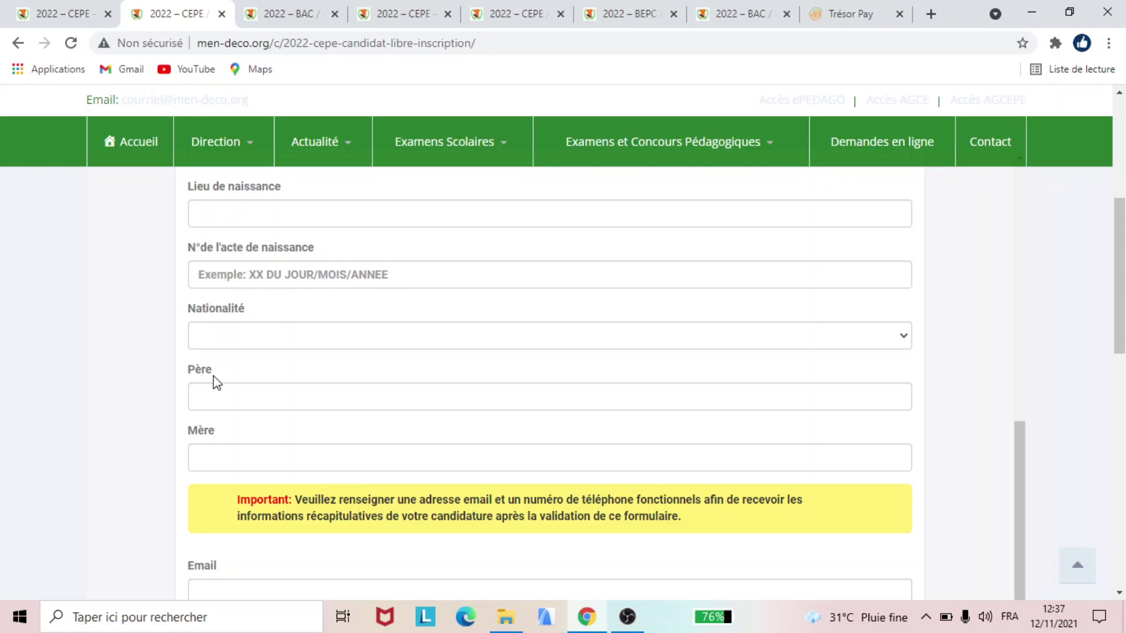
Review the parent fields and the Email and Cellulaire contact fields of the CEPE candidat libre registration form.
scroll(365, 315, "down", 3)
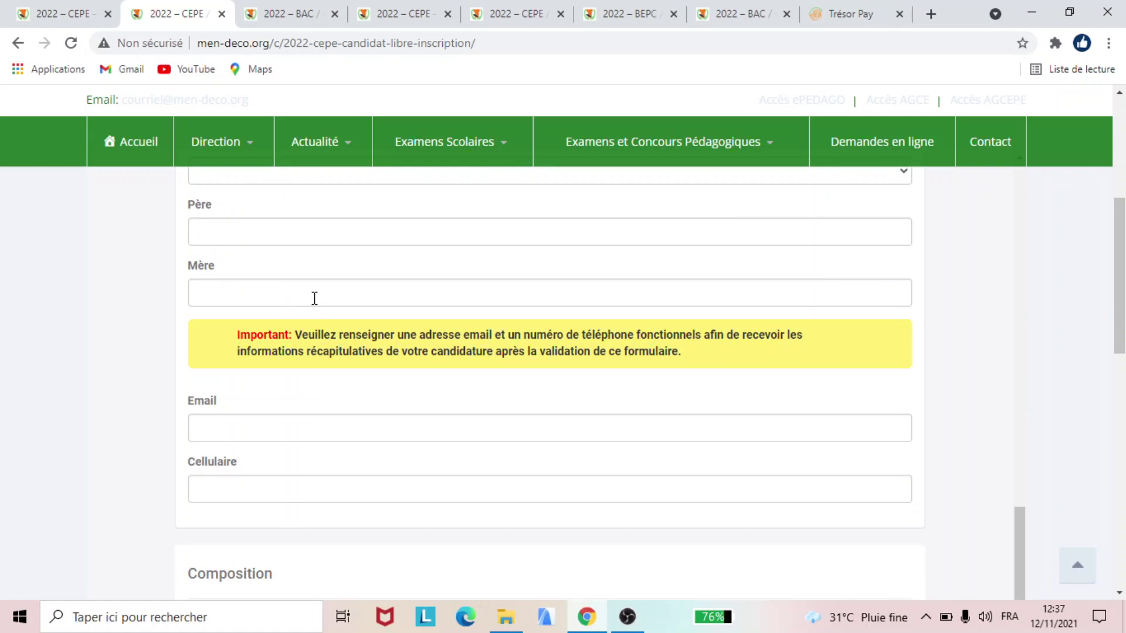
scroll(314, 298, "down", 1)
left_click(268, 364)
left_click(712, 420)
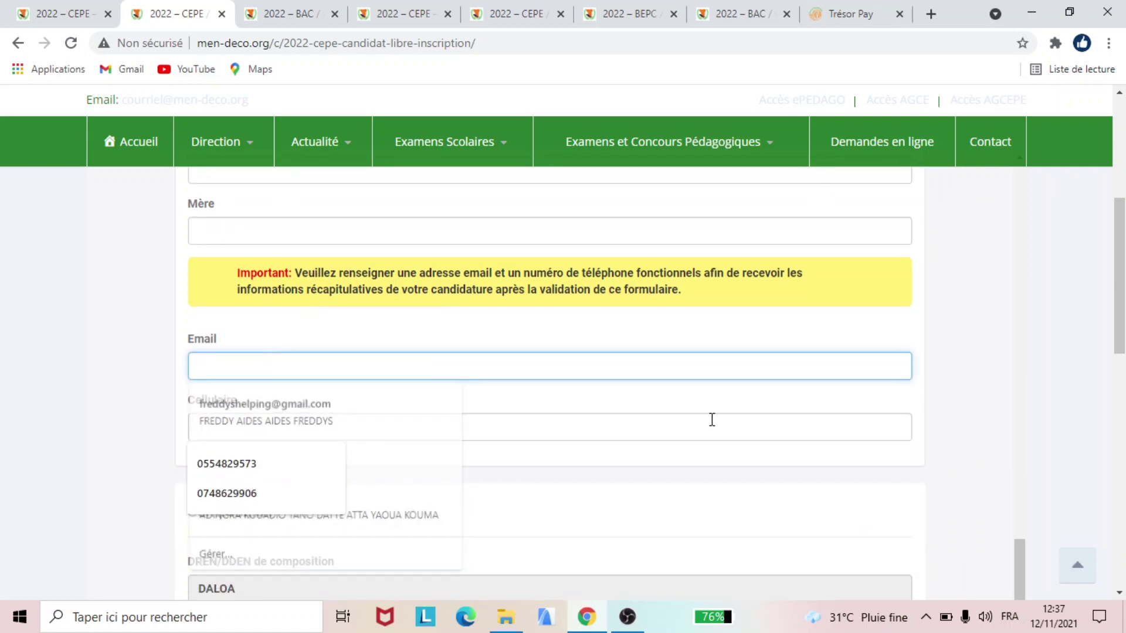
scroll(397, 397, "down", 3)
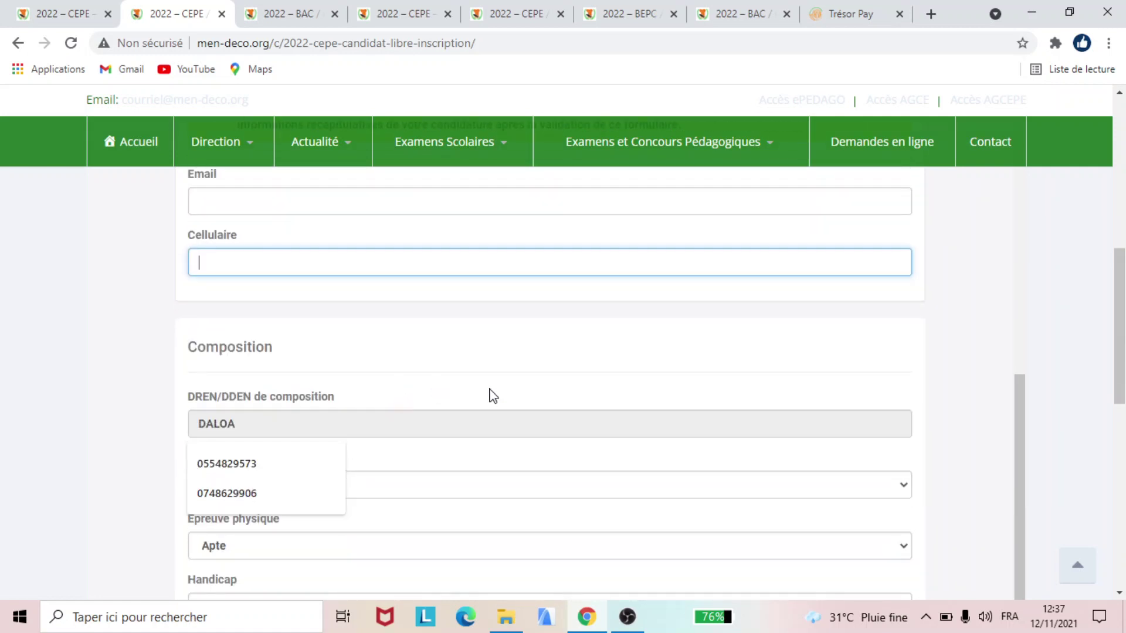
left_click(522, 451)
Set the IEPP de composition to DALOA SUD and the Epreuve physique to Apte in the Composition section.
scroll(377, 428, "down", 3)
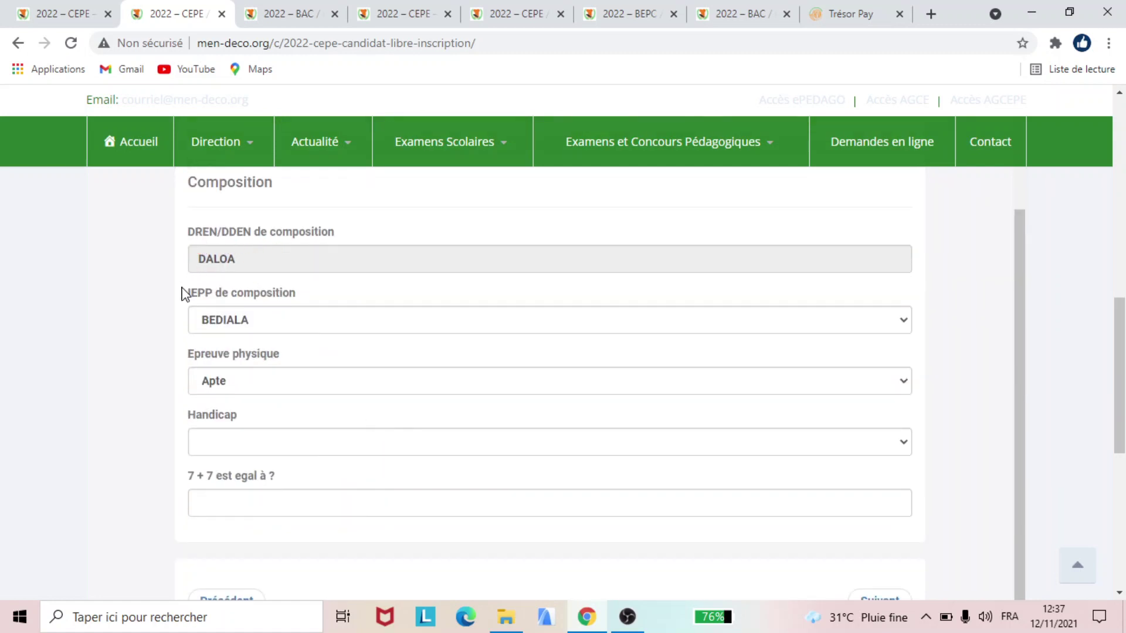
left_click(289, 326)
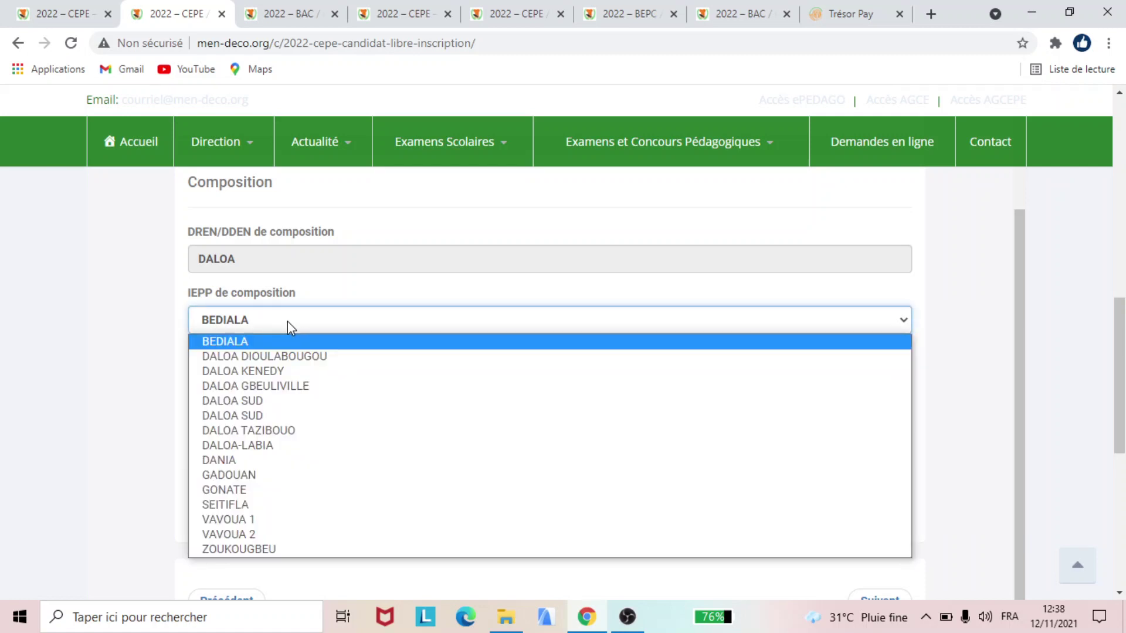
left_click(245, 418)
scroll(301, 334, "down", 3)
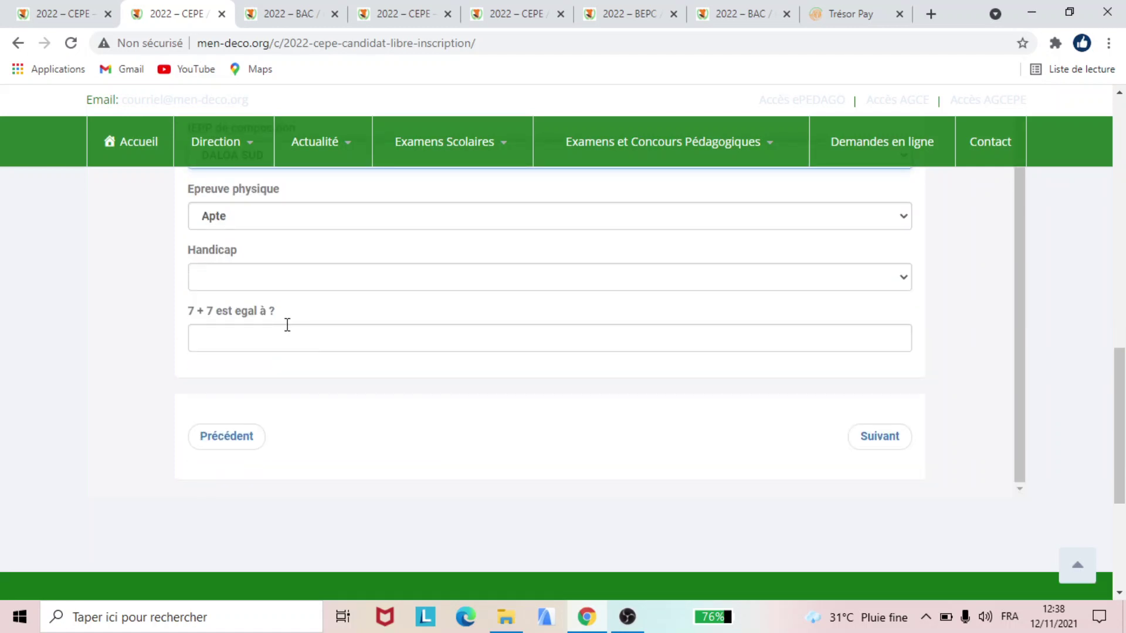
left_click(329, 226)
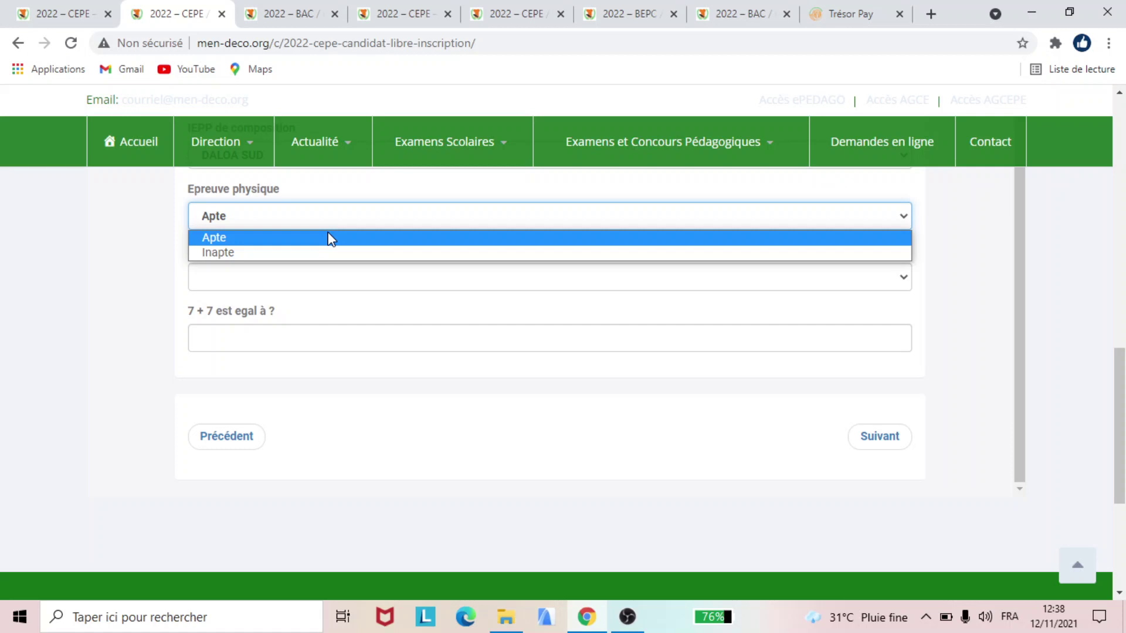
left_click(330, 238)
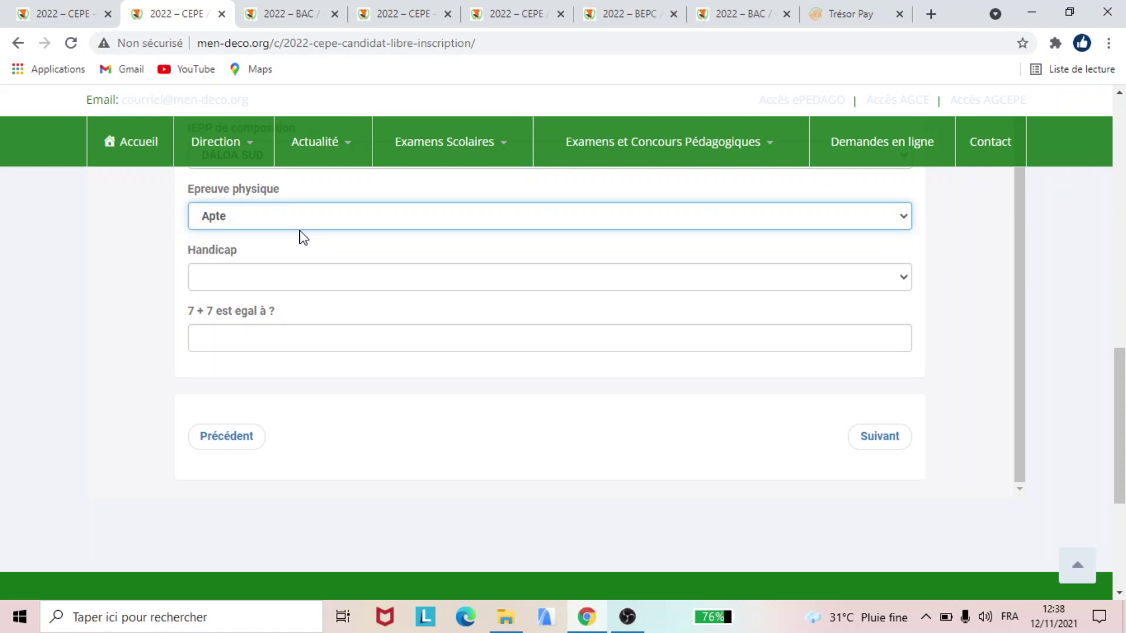
Check the Handicap options, leave that field blank, and answer the 7 + 7 verification question with 14.
left_click(203, 272)
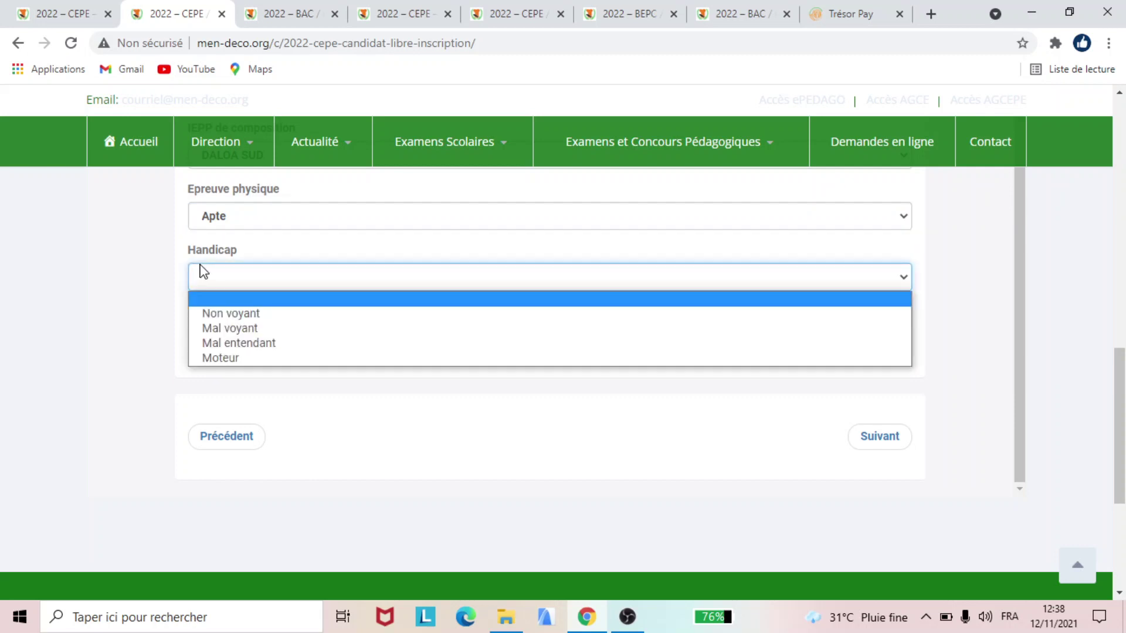
left_click(203, 272)
left_click(268, 346)
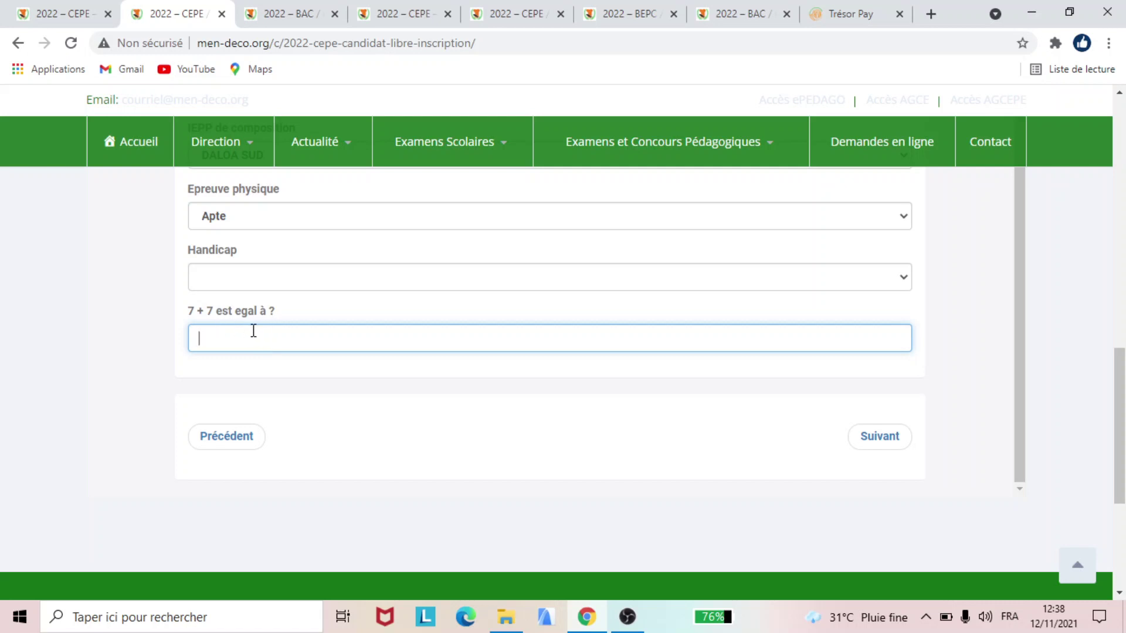
type("14")
Look back over the form's contact and Composition fields, down to the control for continuing.
scroll(357, 362, "up", 10)
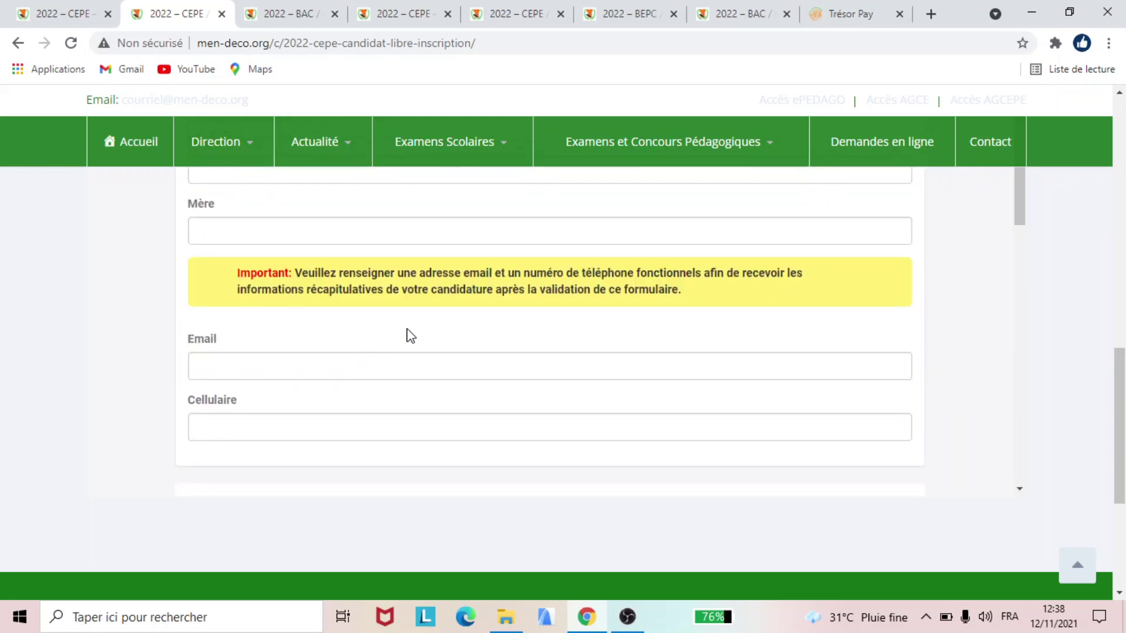
scroll(407, 334, "down", 10)
left_click(890, 468)
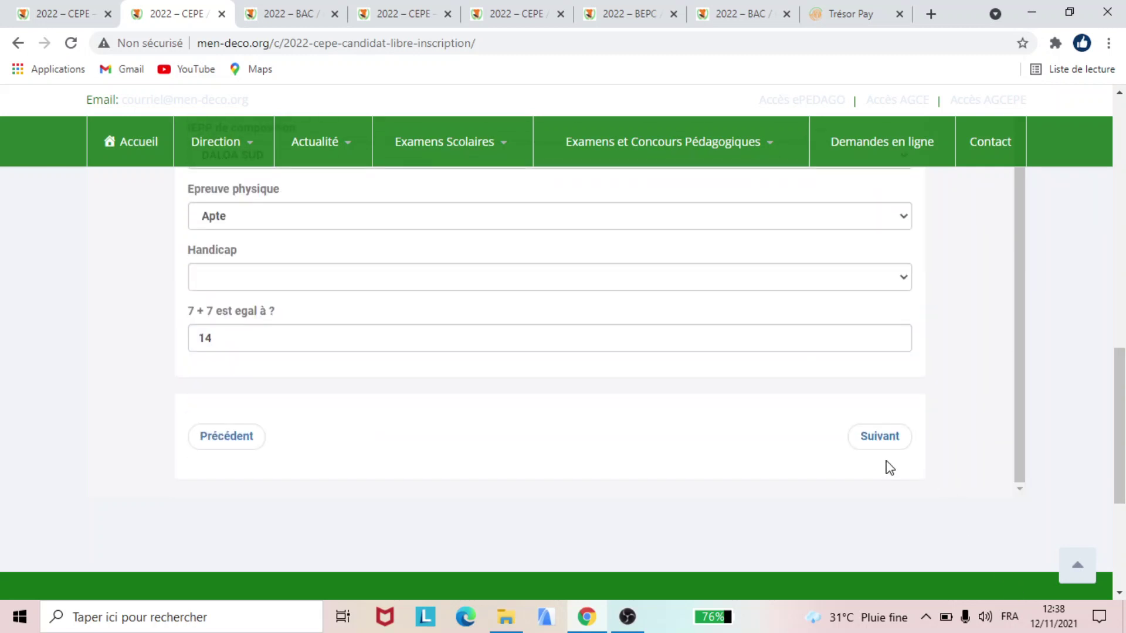
scroll(729, 435, "up", 5)
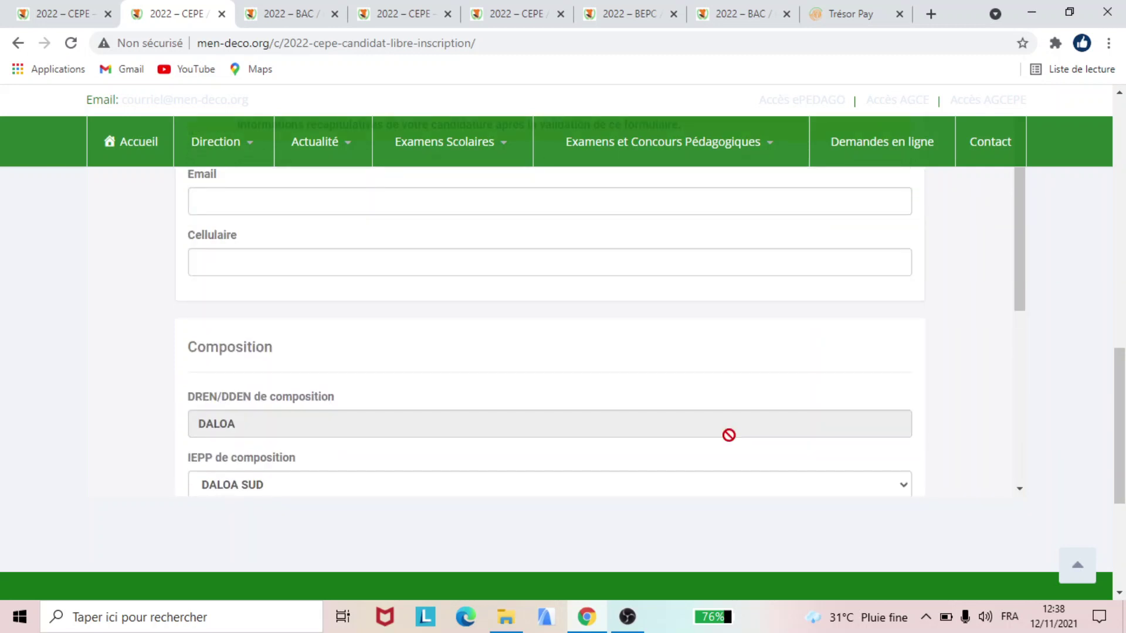
scroll(729, 436, "down", 5)
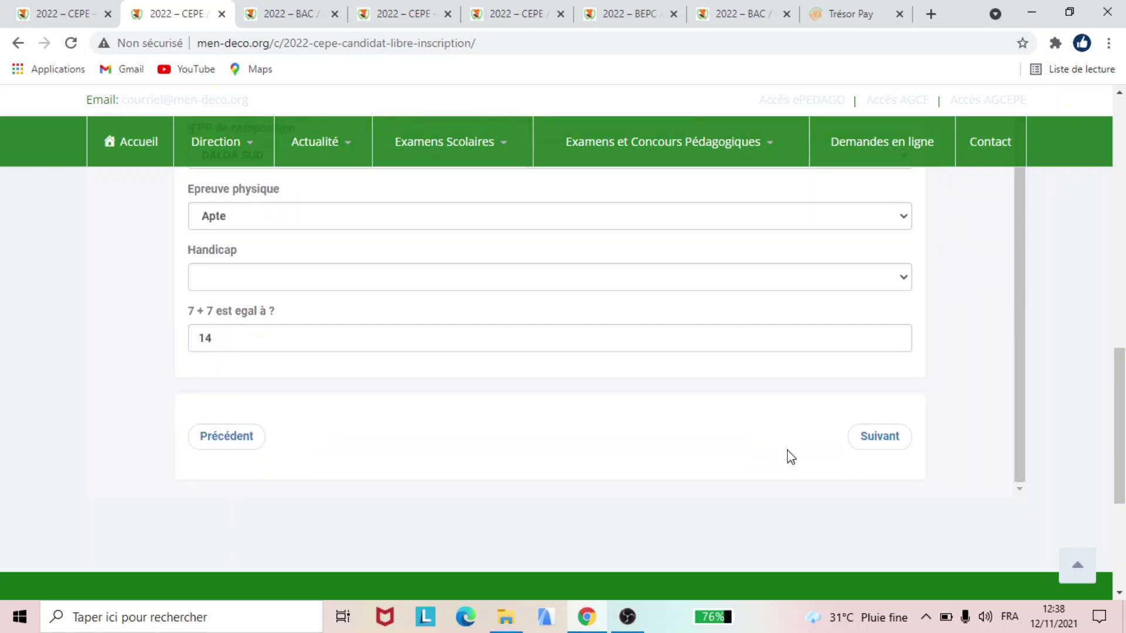
Open the sample CEPE candidat libre pre-registration sheet and examine its Etat civil and Candidature sections.
left_click(382, 16)
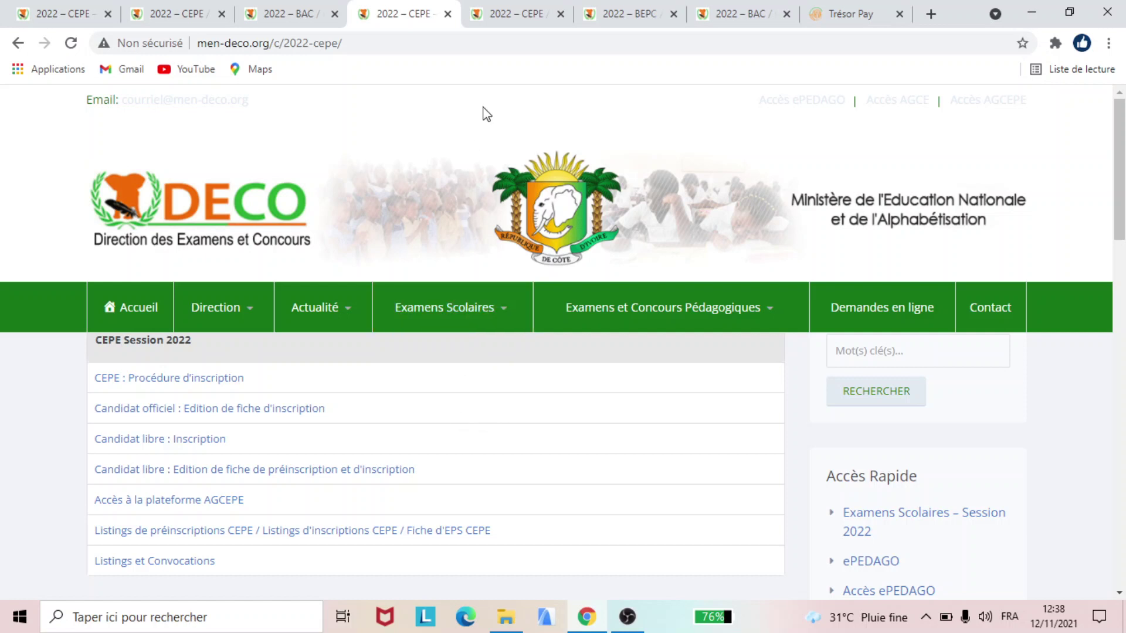
left_click(506, 22)
scroll(692, 413, "down", 3)
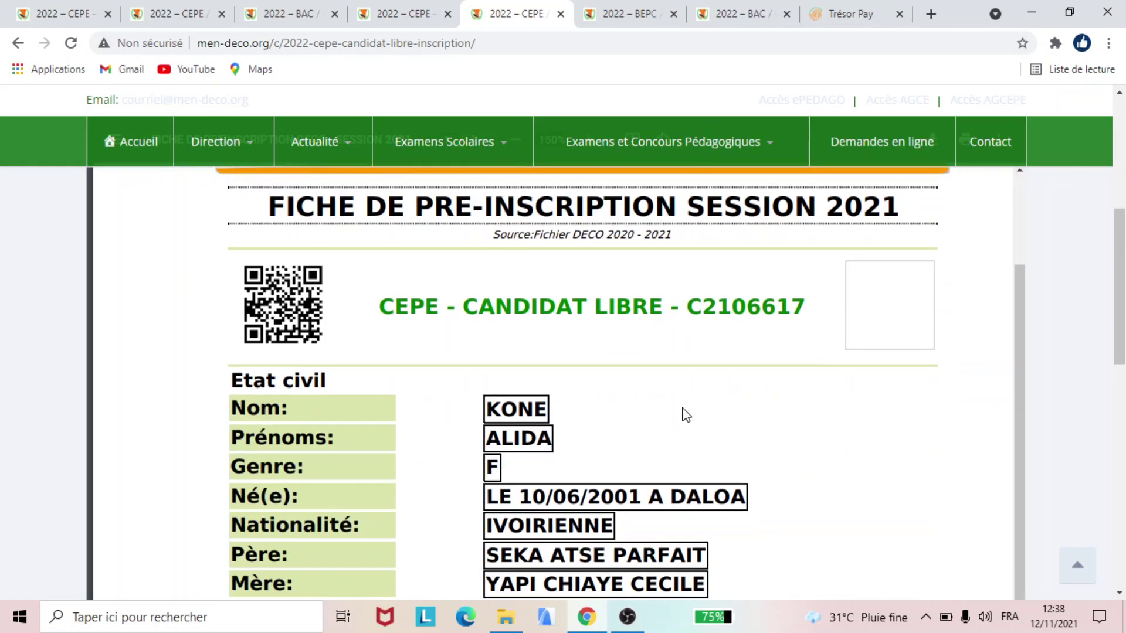
scroll(676, 403, "up", 3)
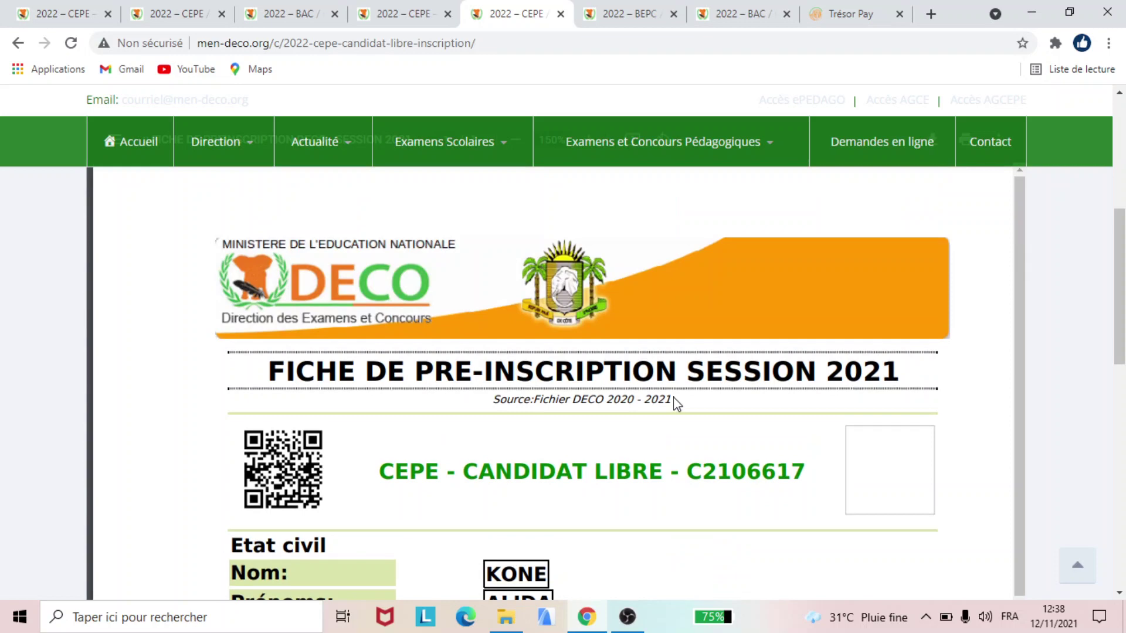
scroll(692, 402, "down", 3)
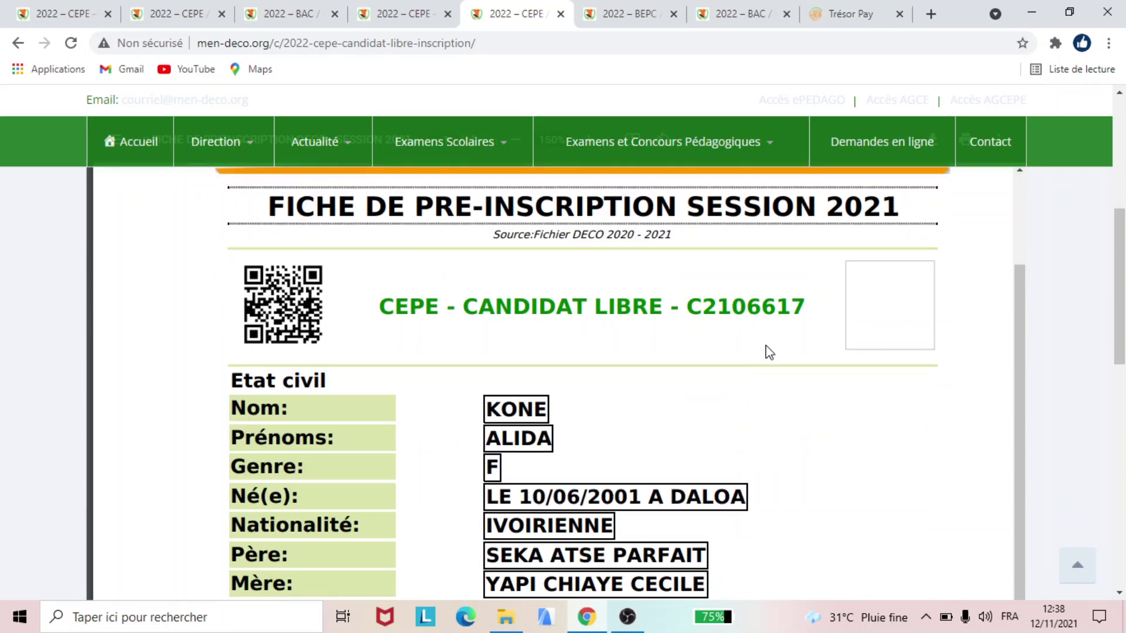
mouse_move(316, 141)
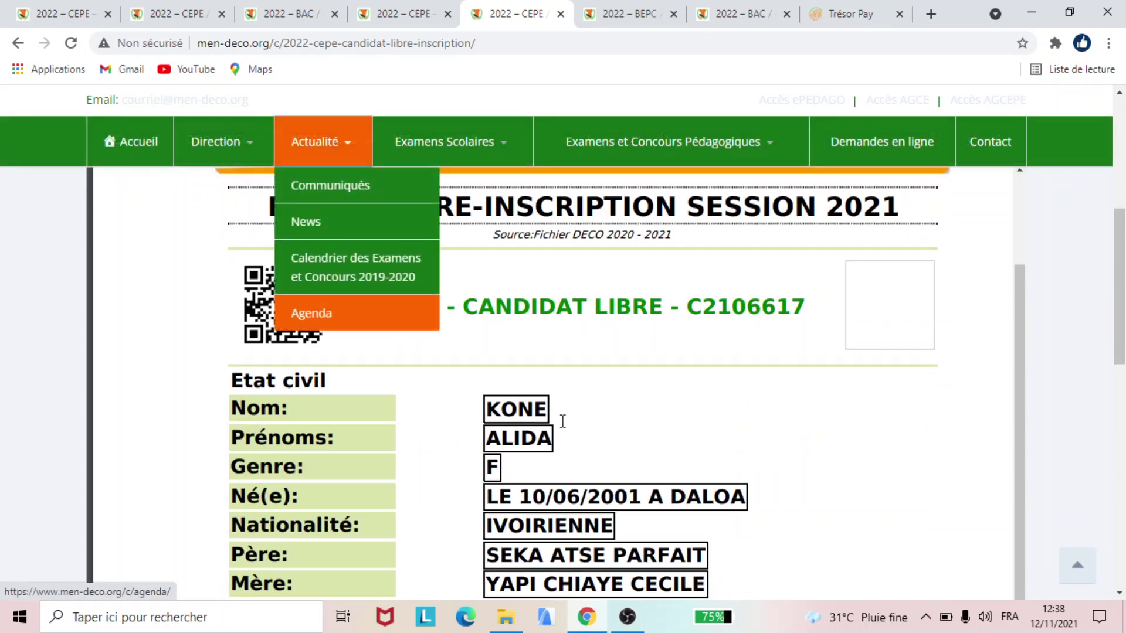
scroll(563, 421, "down", 8)
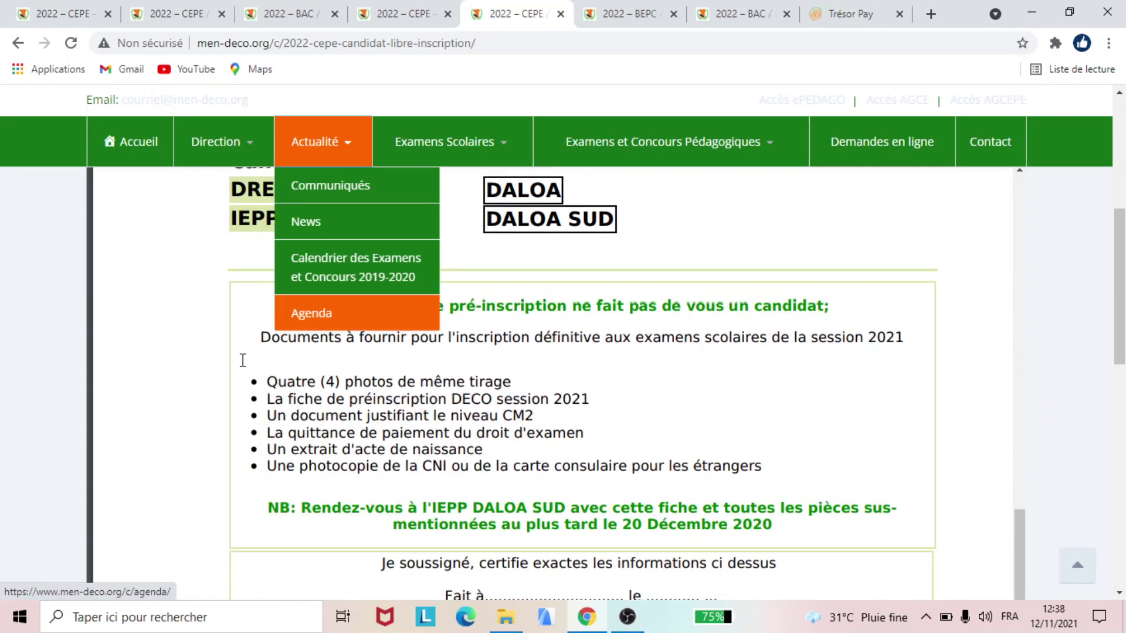
scroll(176, 329, "up", 9)
scroll(545, 467, "down", 1)
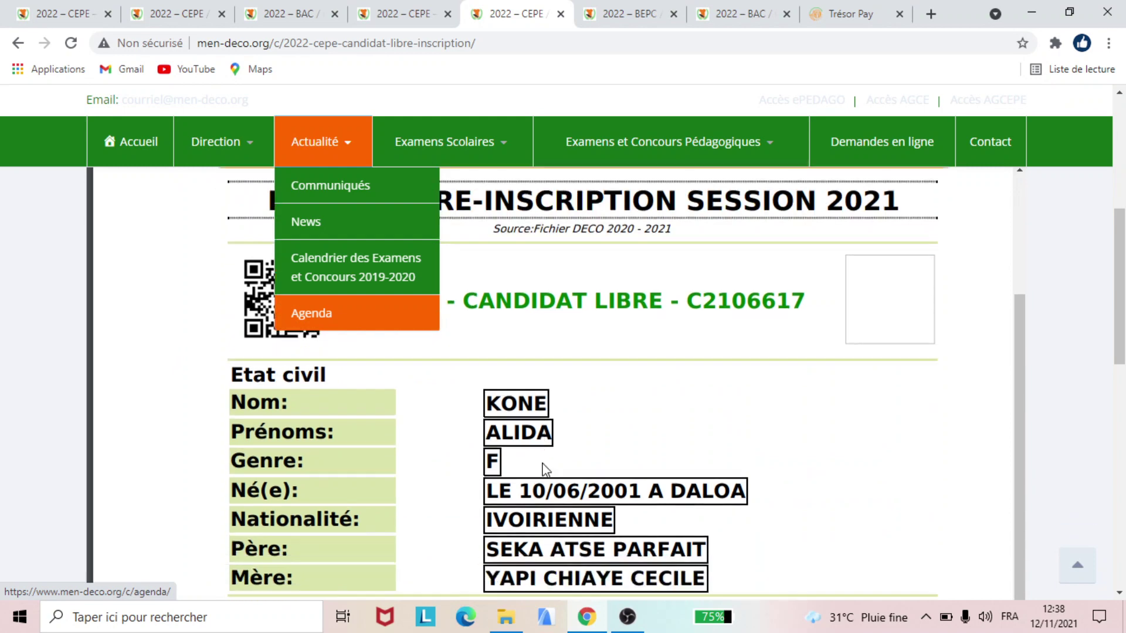
scroll(545, 467, "down", 8)
Read the pre-registration sheet's required documents, IEPP appointment note, candidate signature block and receipt stapling area.
left_click(332, 146)
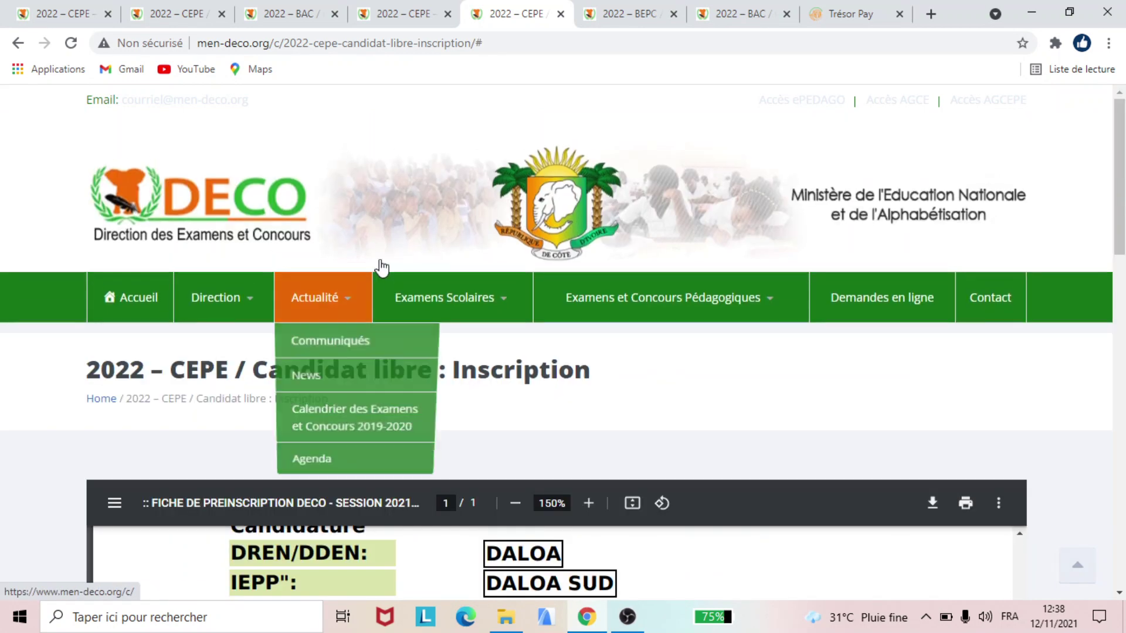
scroll(790, 435, "down", 7)
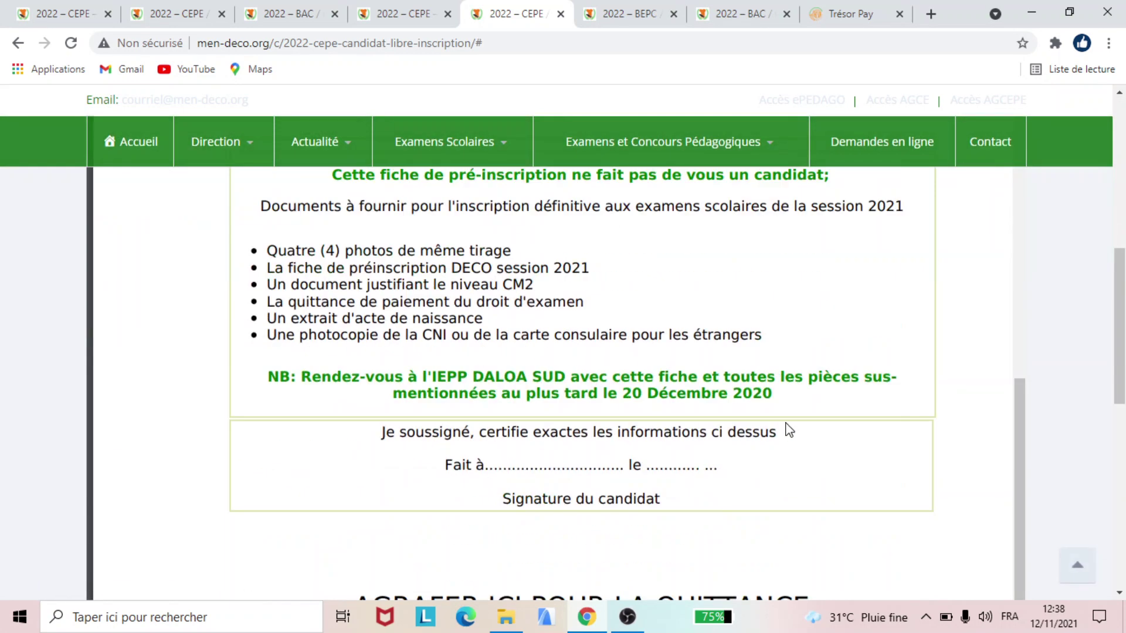
scroll(639, 375, "up", 3)
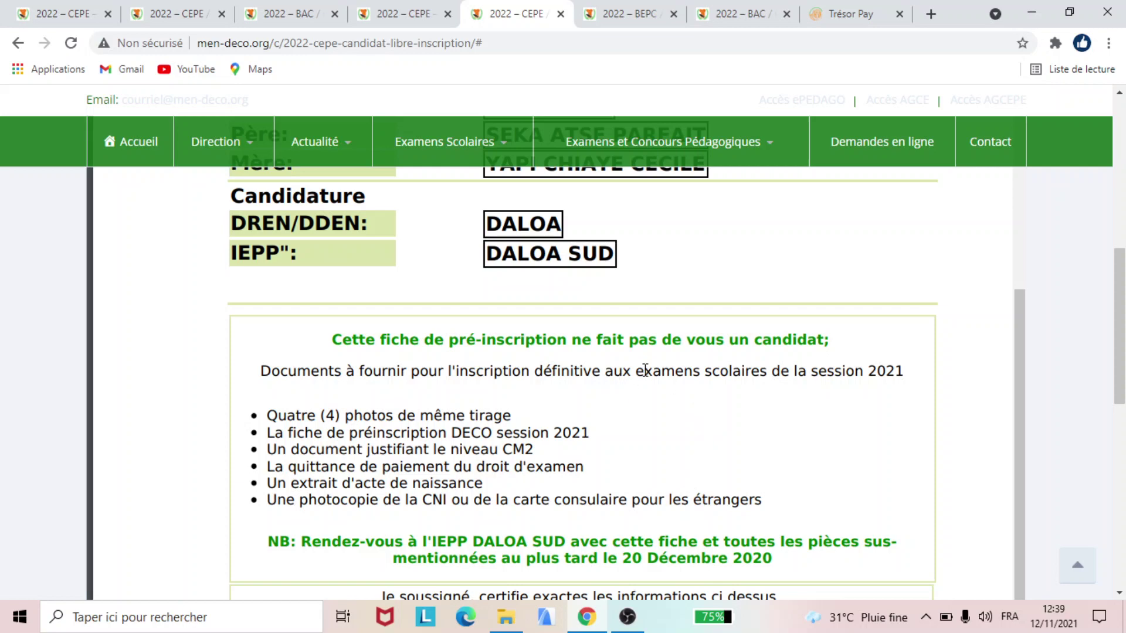
scroll(645, 371, "down", 3)
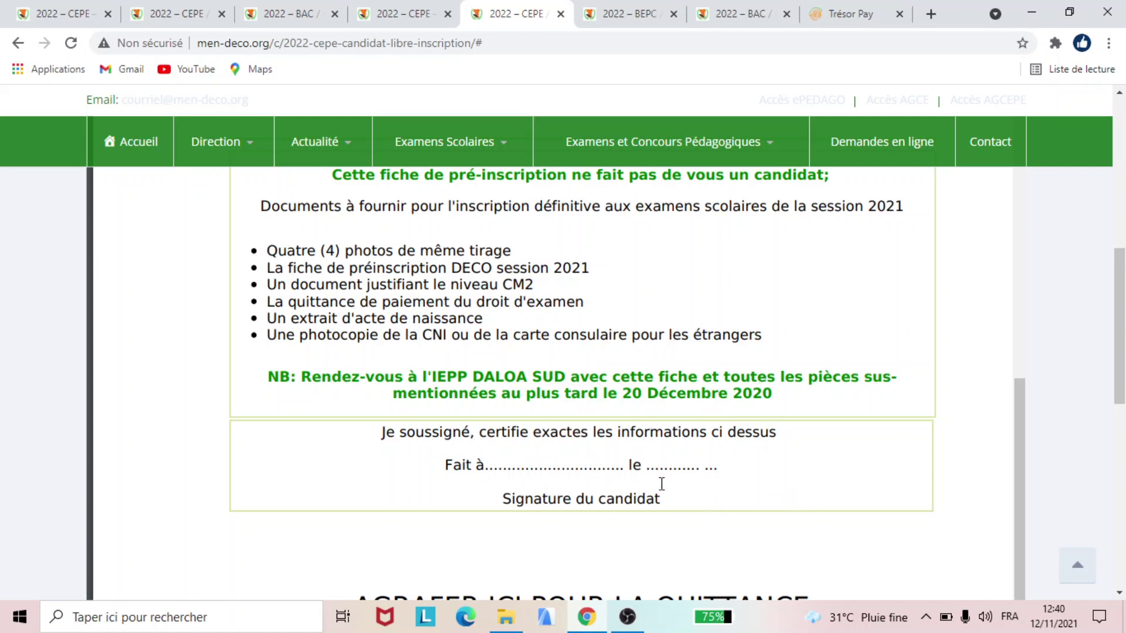
scroll(929, 465, "down", 3)
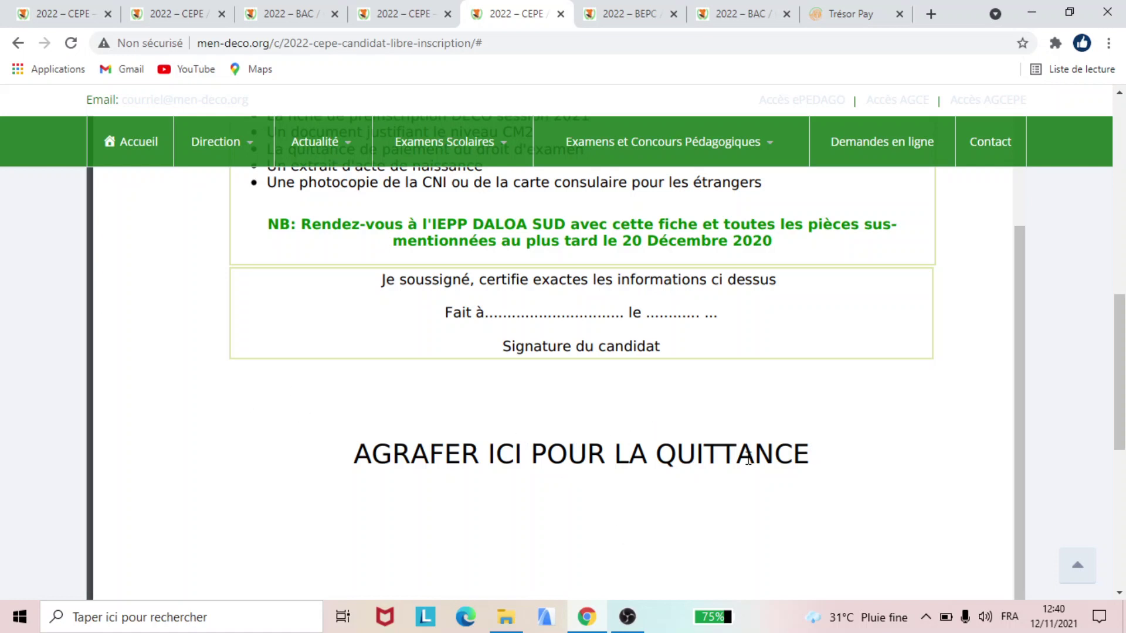
scroll(673, 475, "up", 10)
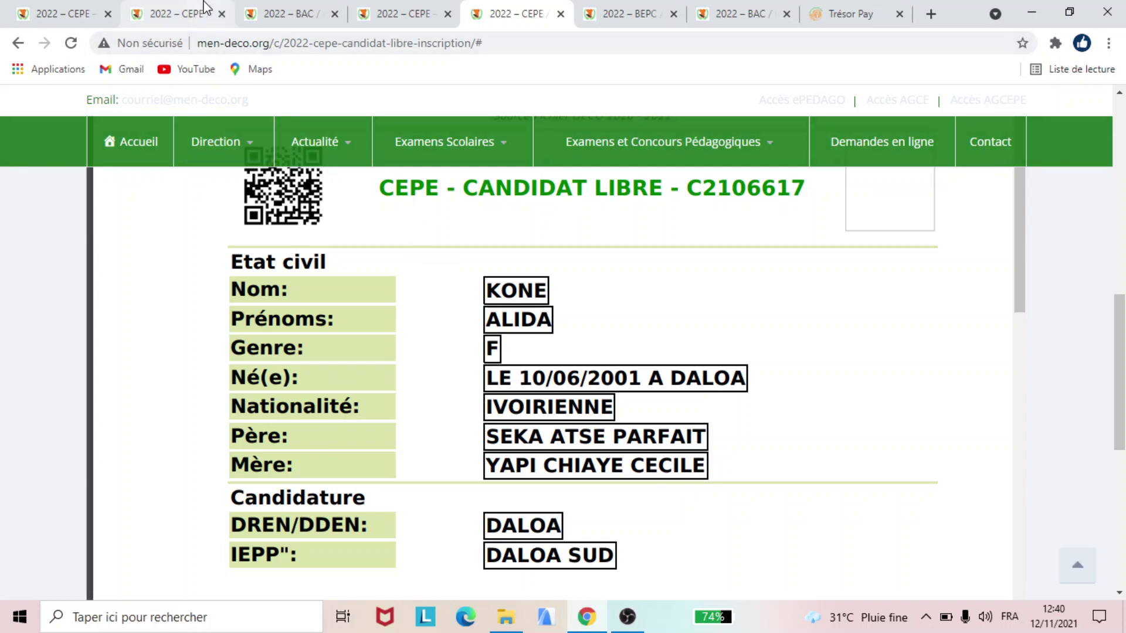
Open the 2022 – BAC / Candidat libre : Inscription page and examine its exam and DRENET/DDENET selection form.
left_click(44, 13)
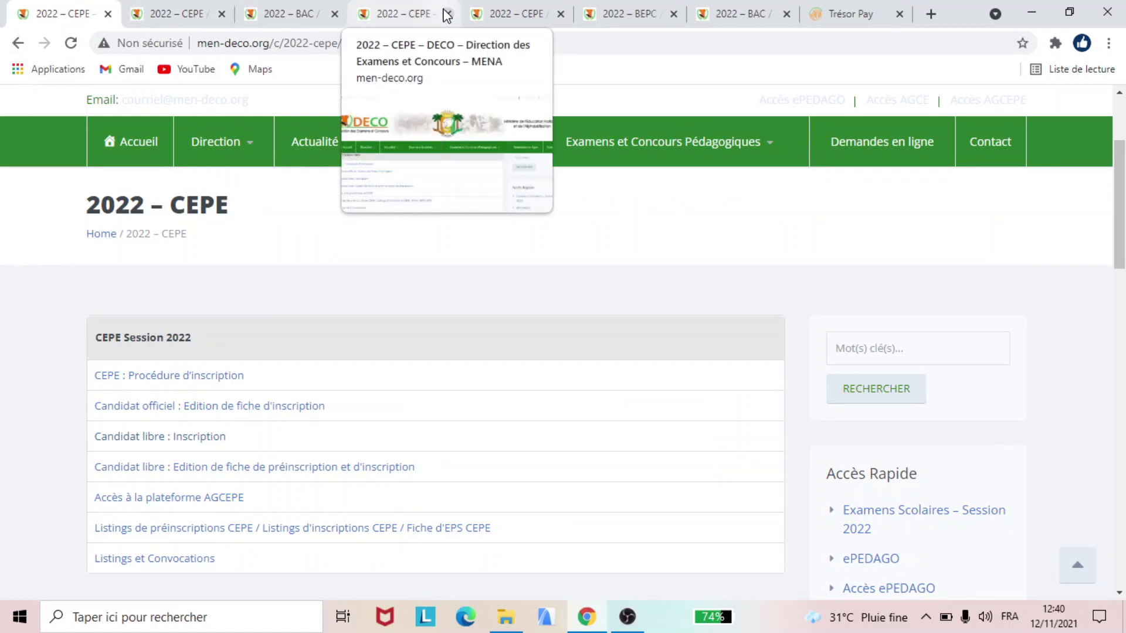
left_click(309, 7)
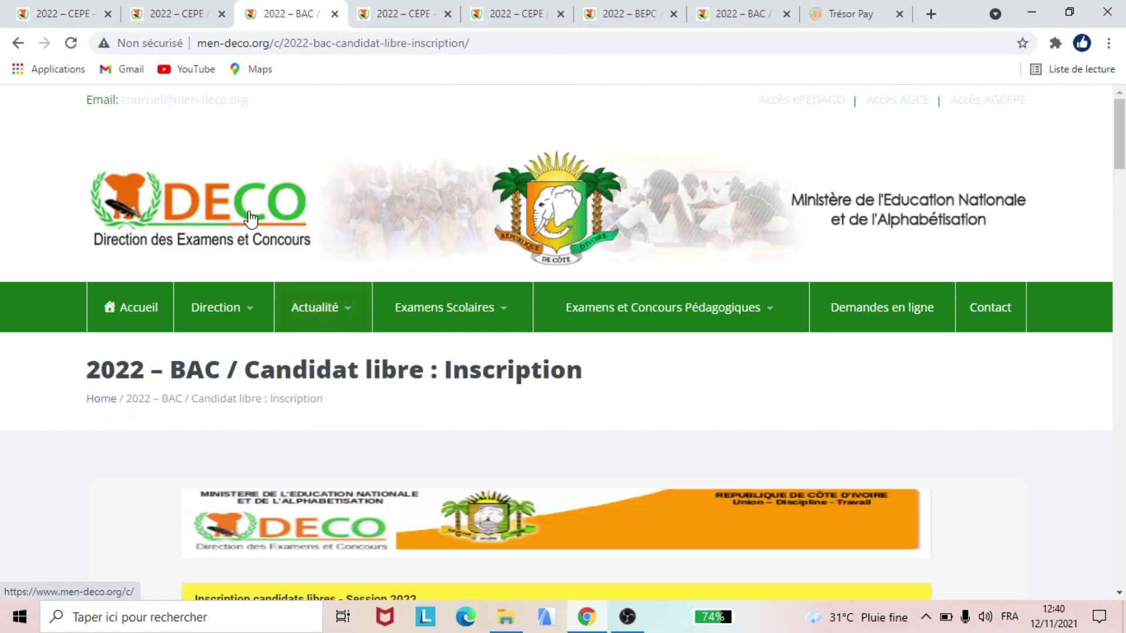
scroll(591, 399, "down", 3)
scroll(385, 443, "down", 3)
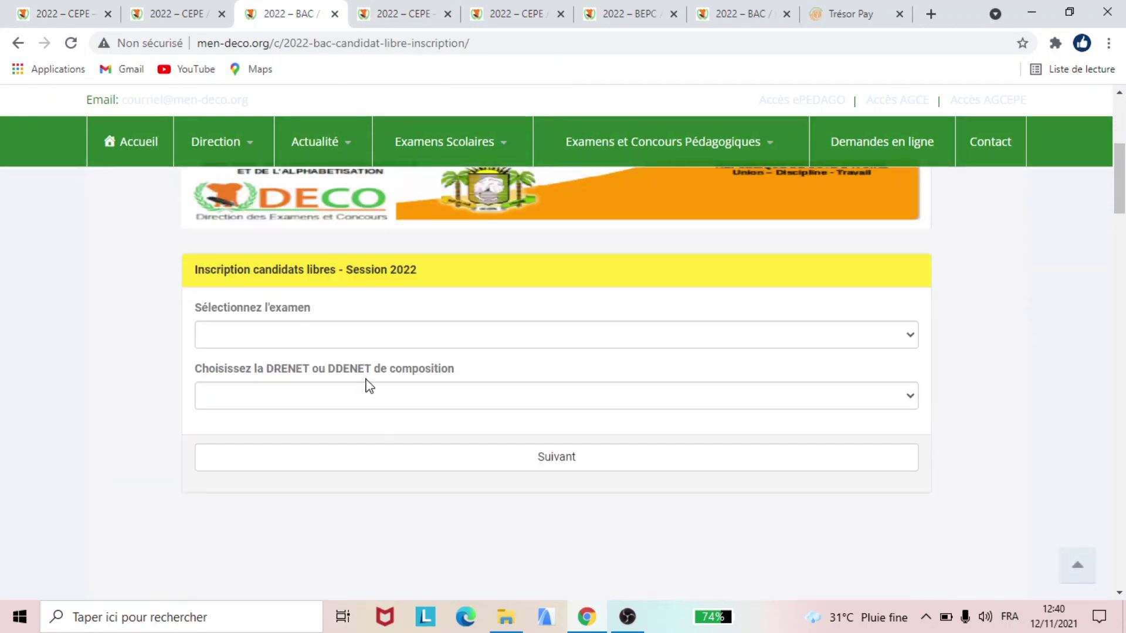
scroll(365, 354, "up", 3)
scroll(365, 355, "down", 3)
scroll(365, 355, "up", 3)
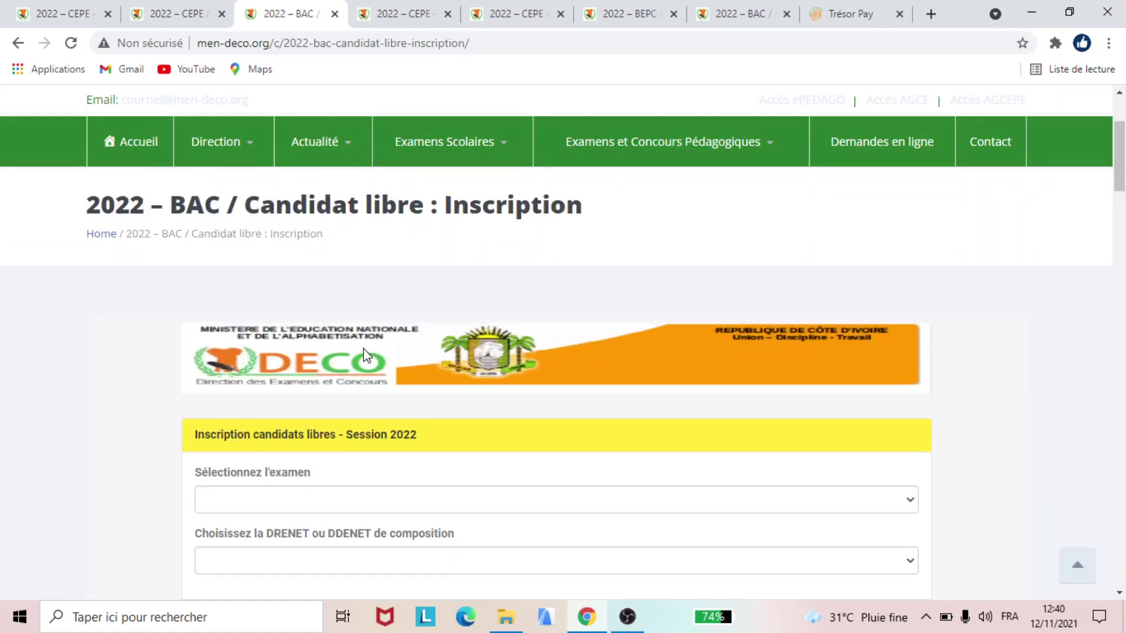
Return to the 2022 – CEPE page and go back through Examens Scolaires 2022 to the DECO home page.
left_click(44, 16)
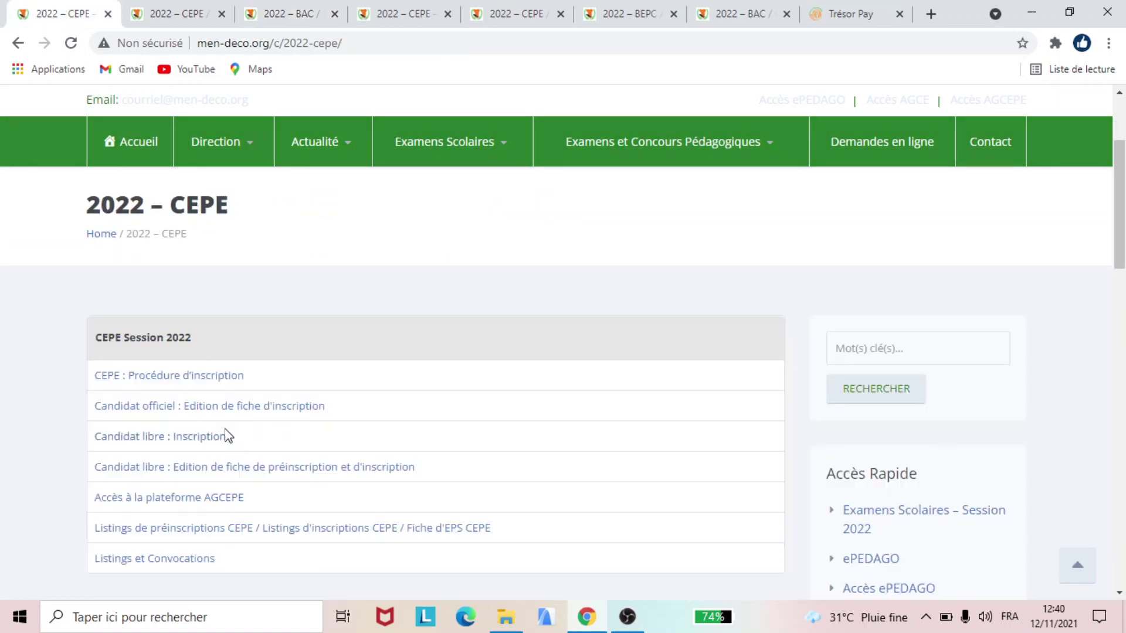
left_click(18, 44)
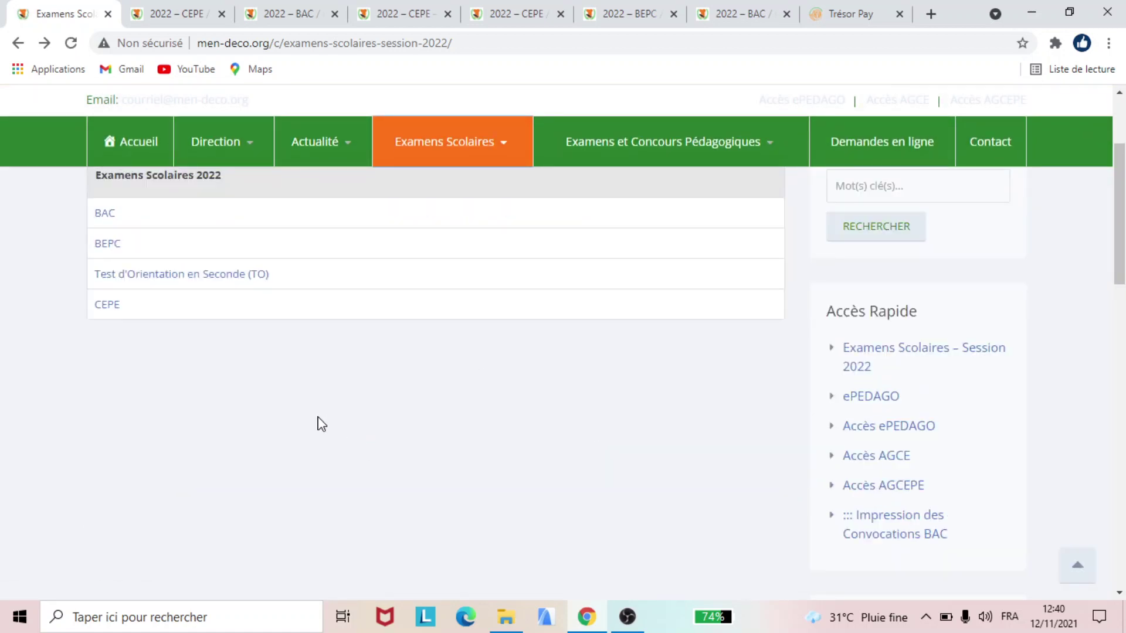
scroll(229, 395, "up", 3)
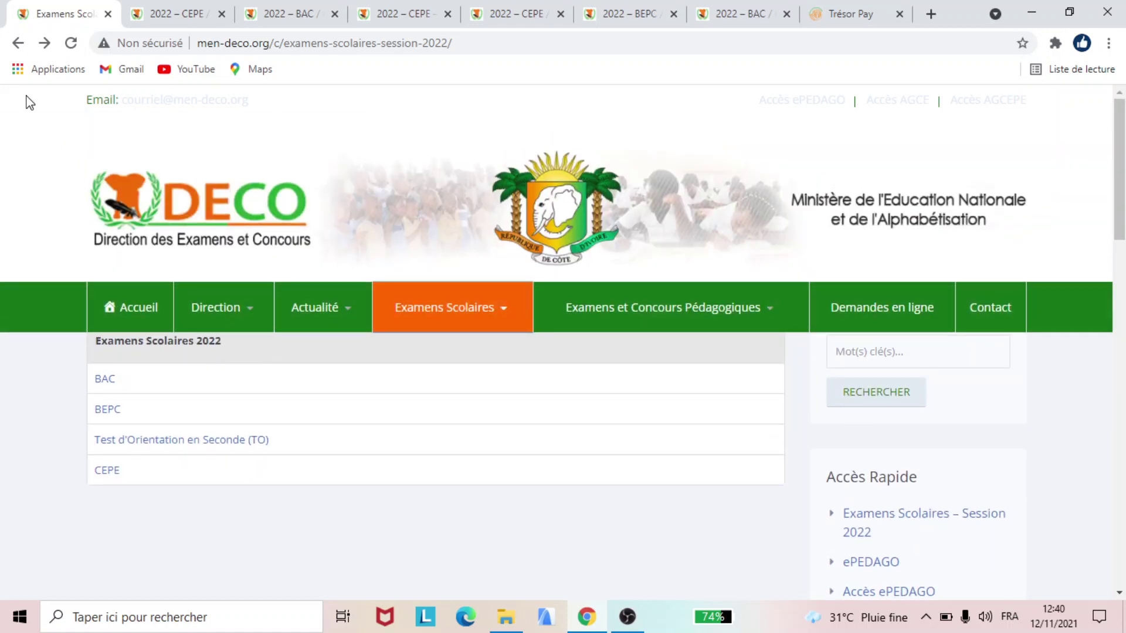
left_click(18, 43)
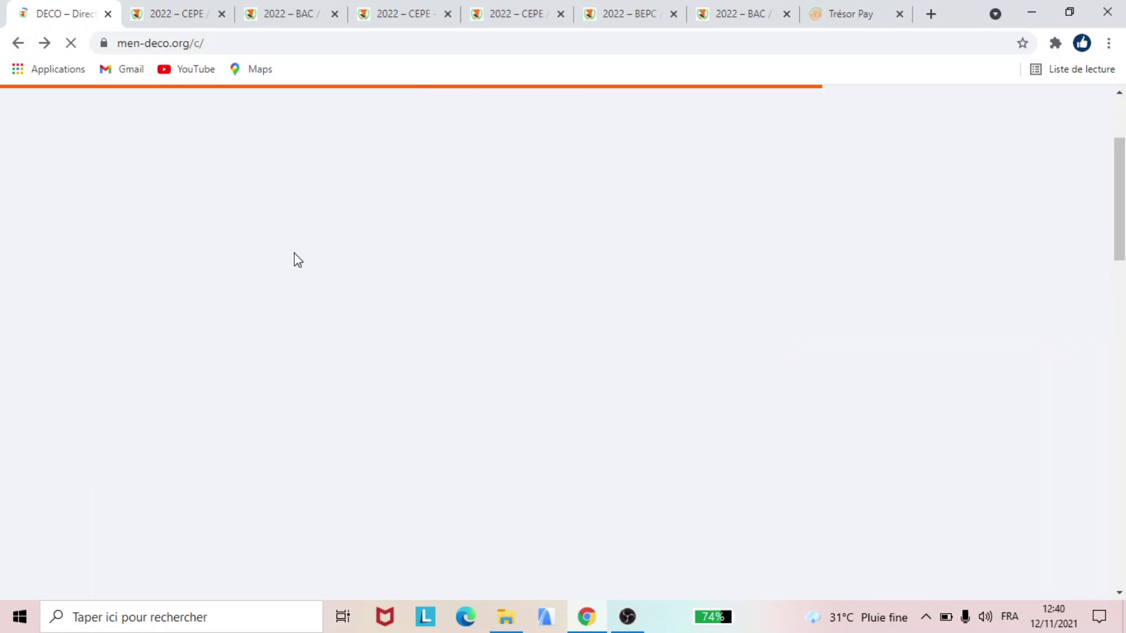
Go from the DECO home page to Examens Scolaires – Session 2022 and open its BEPC page.
scroll(311, 266, "down", 5)
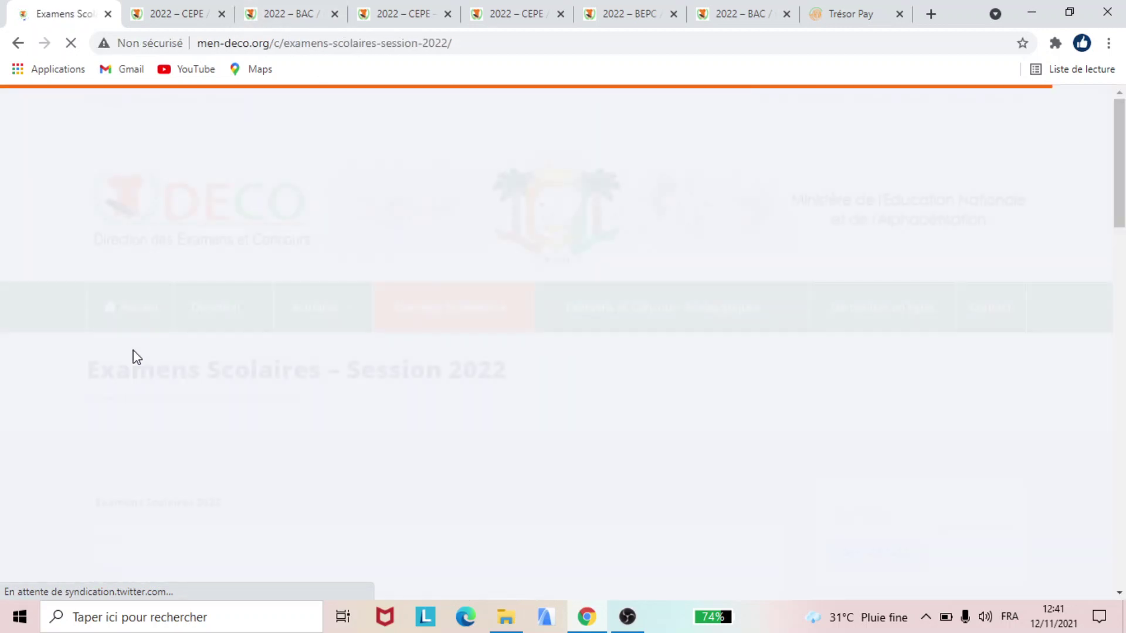
scroll(154, 446, "down", 3)
scroll(155, 456, "down", 2)
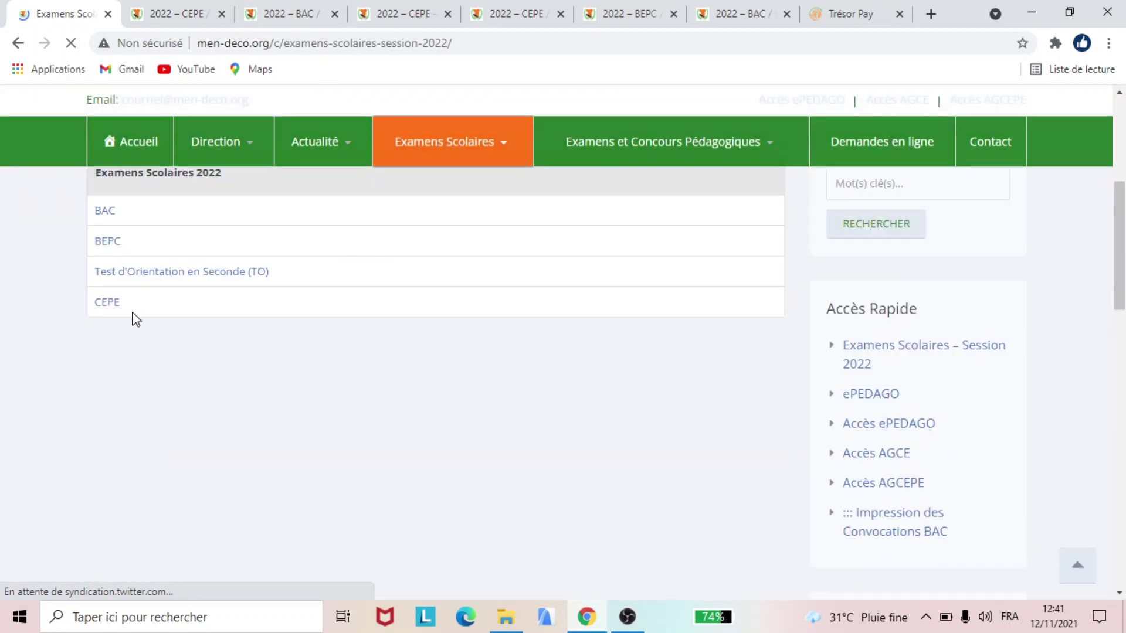
left_click(112, 242)
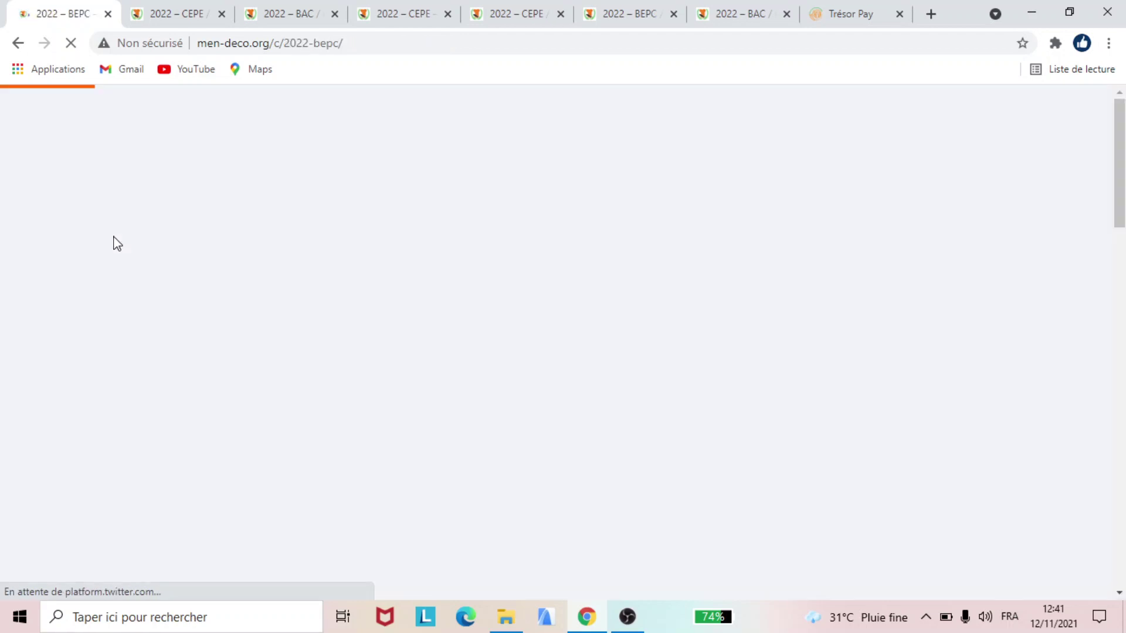
Open the Candidat libre : Inscription form listed under BEPC Session 2022.
scroll(170, 270, "down", 3)
scroll(222, 318, "down", 3)
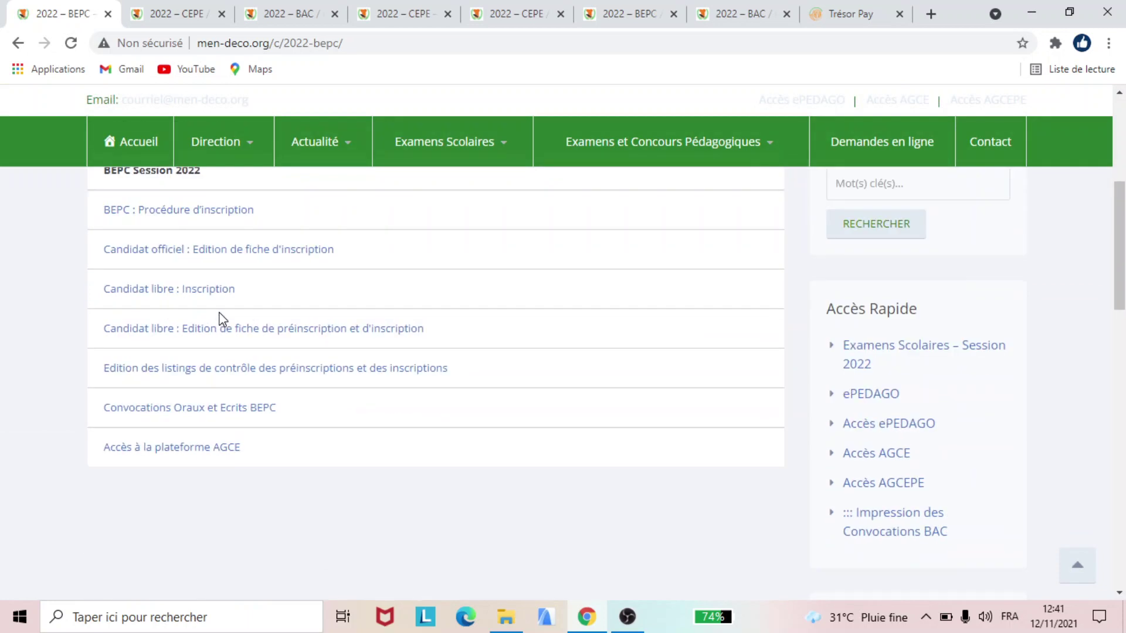
left_click(208, 296)
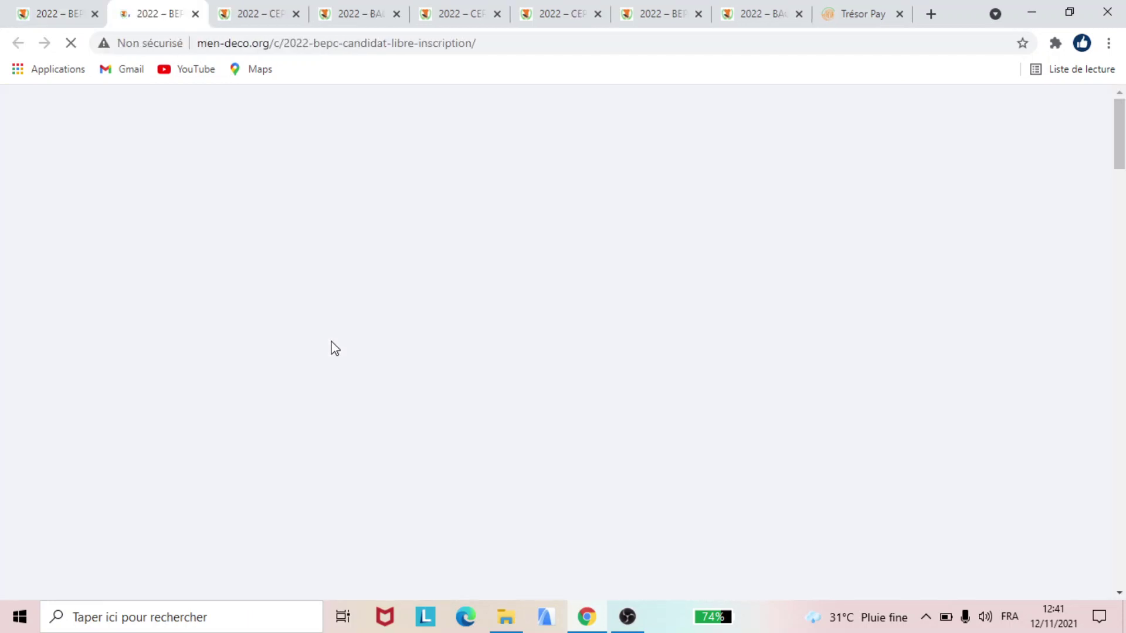
Choose BEPC as the exam and ABIDJAN 2 as the DRENET/DDENET de composition, and continue to the pre-registration form.
scroll(352, 340, "down", 5)
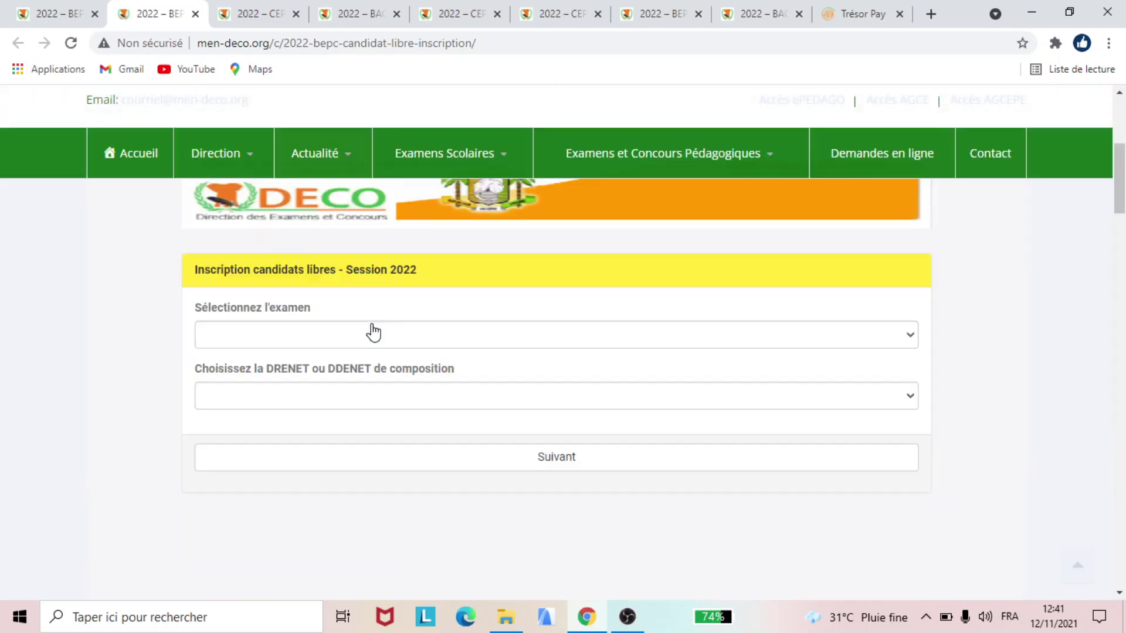
left_click(367, 337)
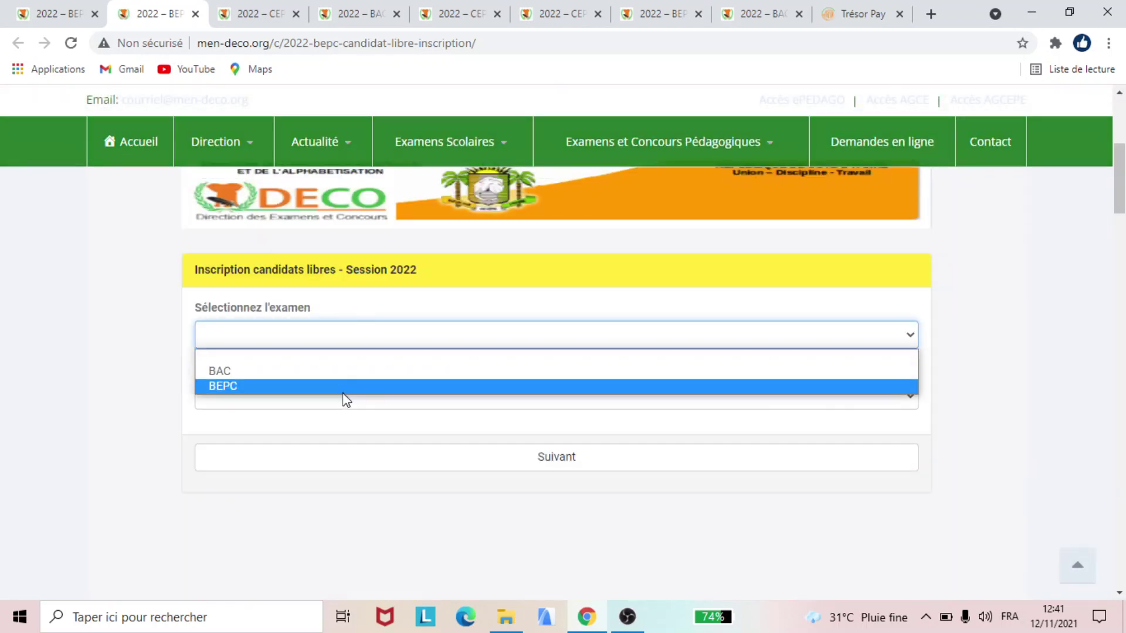
left_click(346, 389)
left_click(348, 397)
scroll(347, 364, "down", 1)
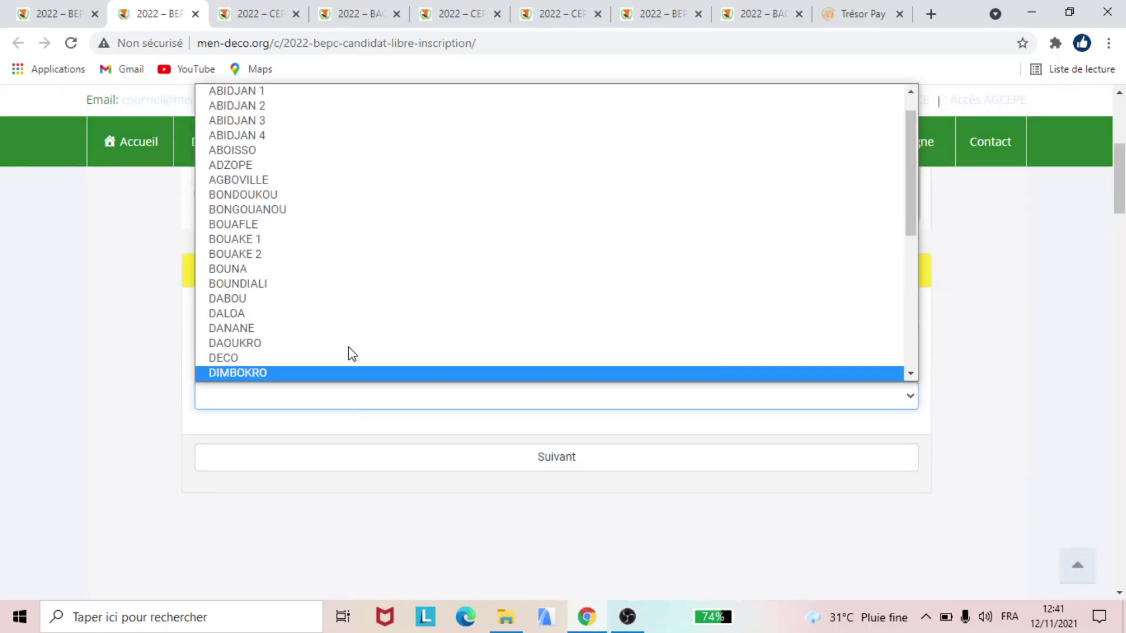
left_click(324, 110)
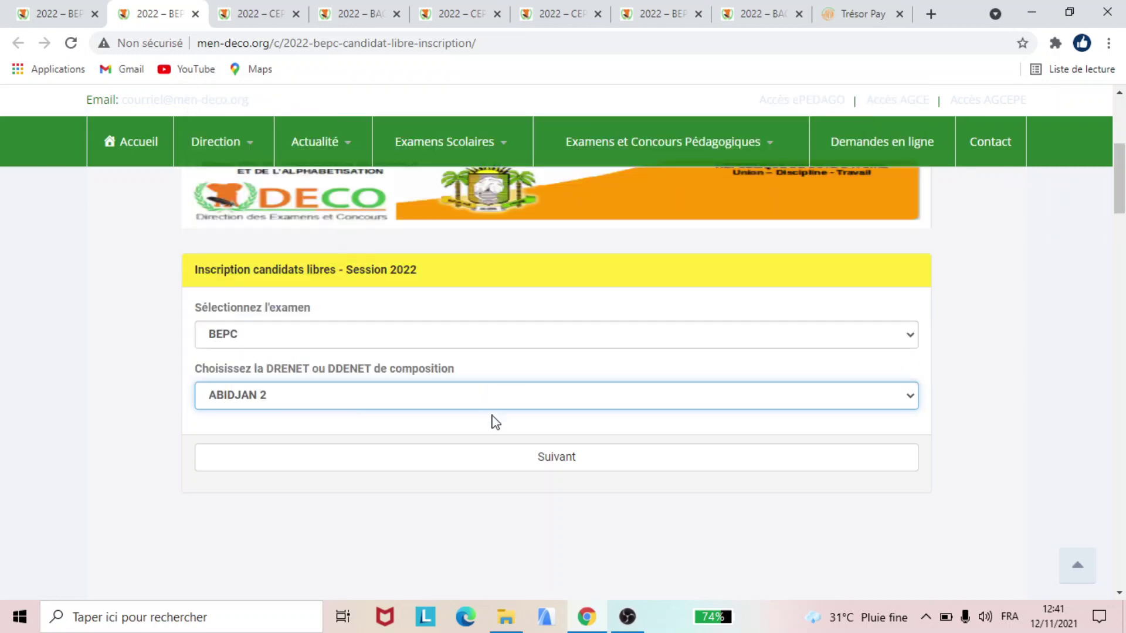
left_click(542, 467)
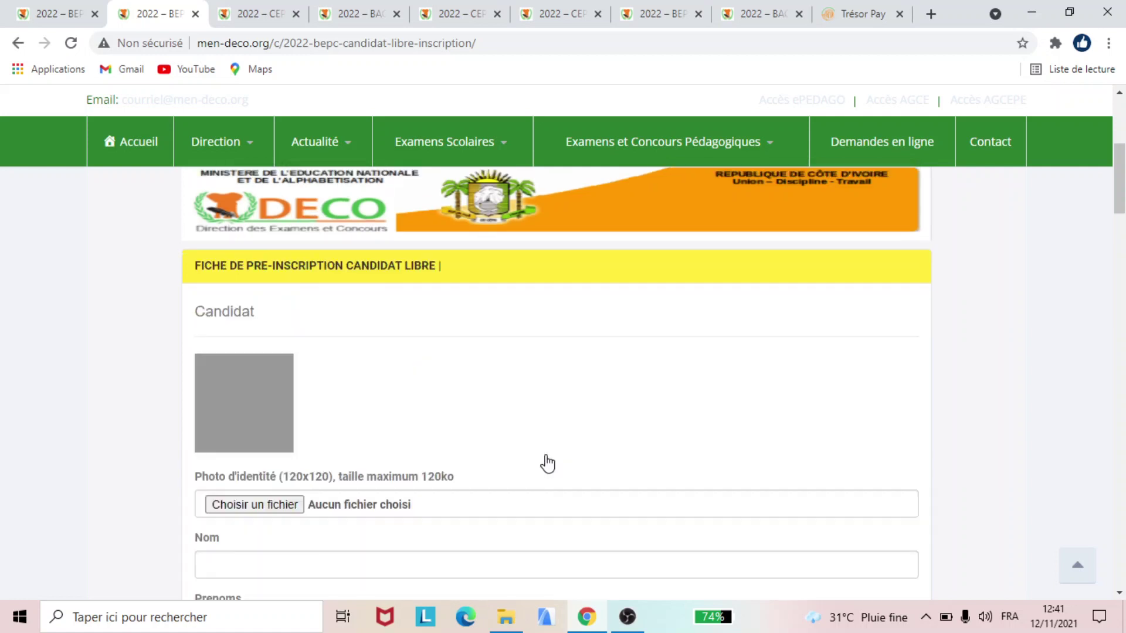
Review the identity photo, Nom and Prenoms fields and check the Sexe options, keeping MASCULIN.
scroll(535, 399, "down", 3)
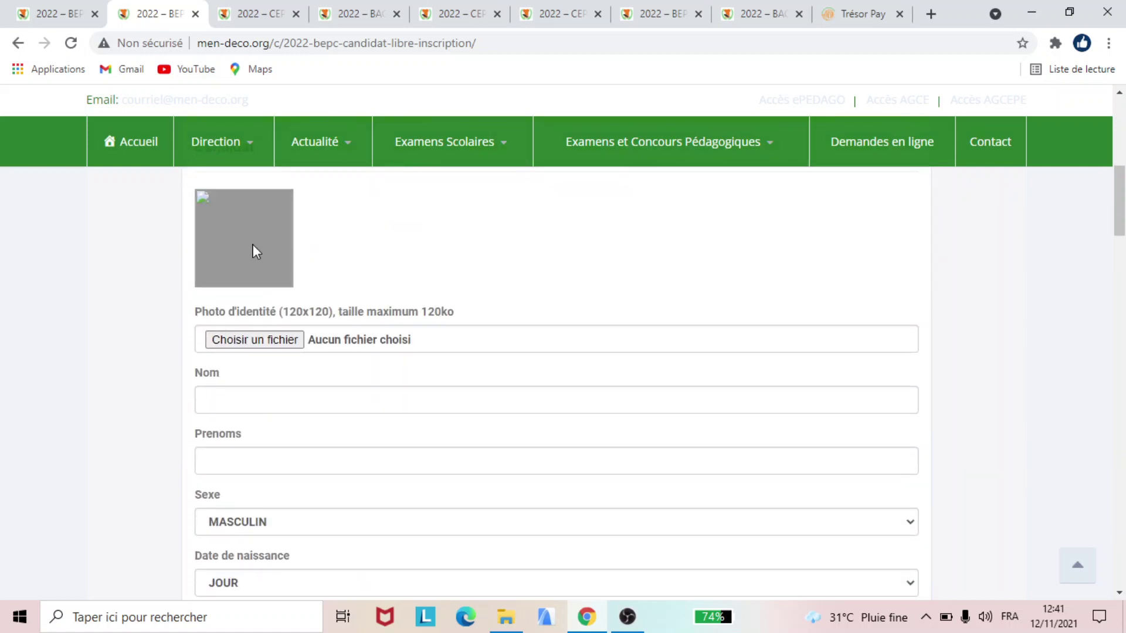
scroll(294, 292, "up", 3)
scroll(390, 347, "down", 3)
left_click(449, 392)
scroll(587, 375, "down", 3)
left_click(651, 363)
left_click(646, 379)
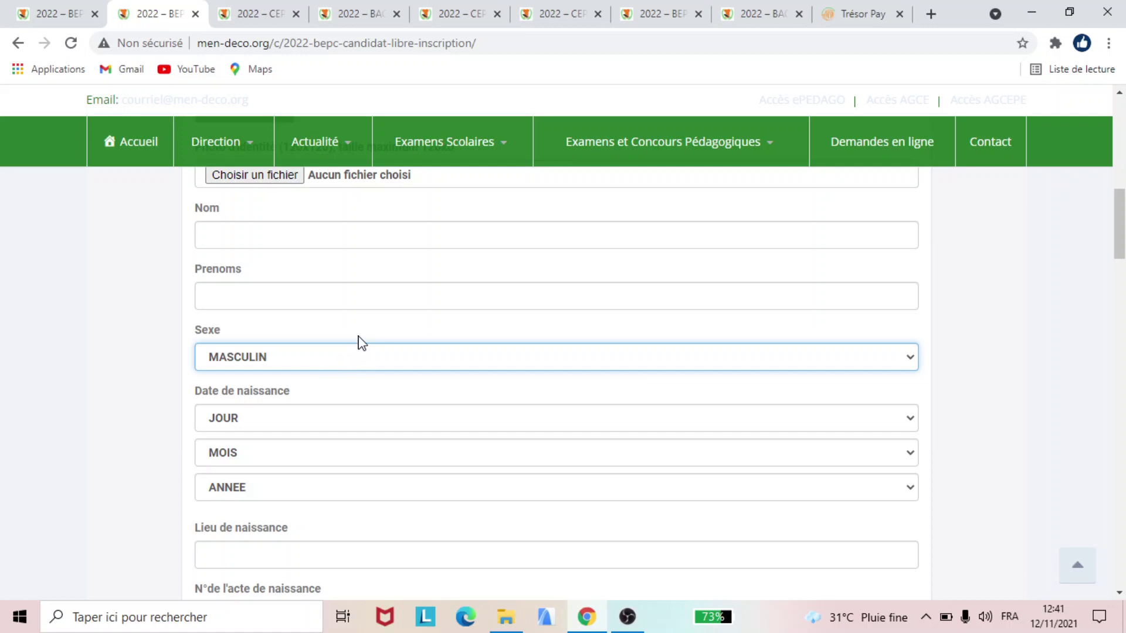
Examine the candidate's birth details, nationality, Père and Mère fields, and the Email and Cellulaire contact fields.
scroll(360, 343, "down", 3)
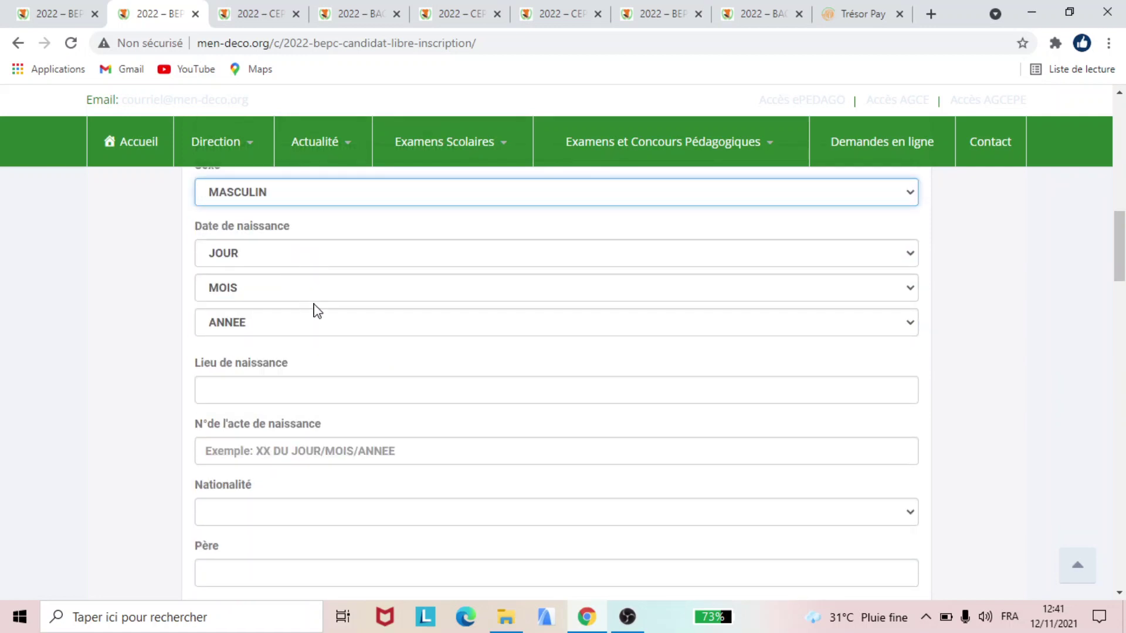
scroll(324, 360, "down", 3)
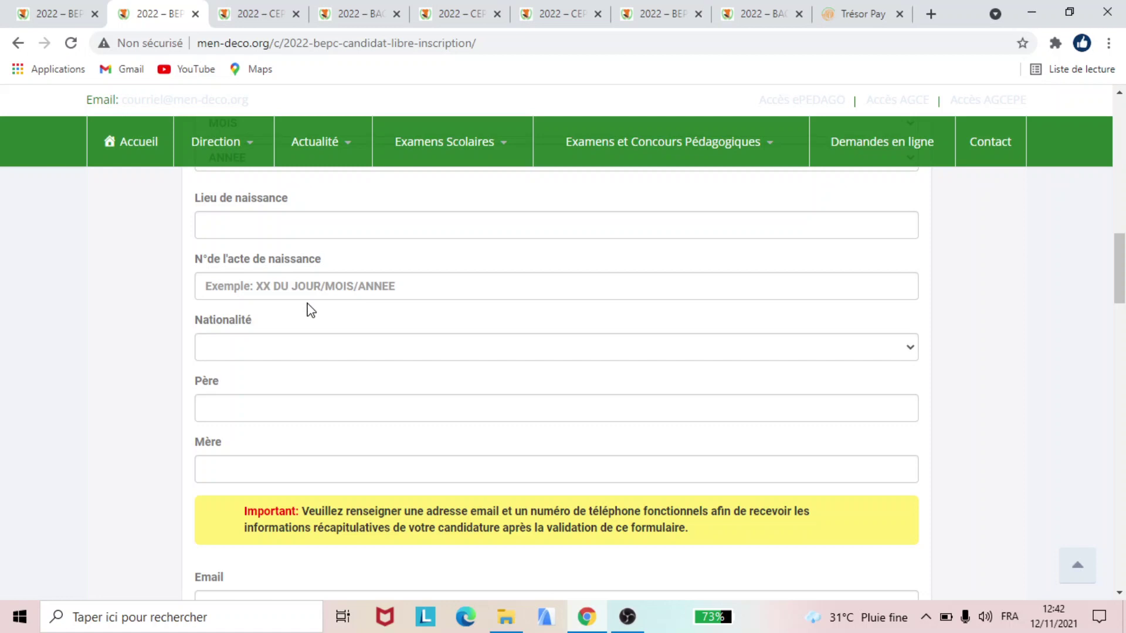
left_click(271, 353)
left_click(263, 405)
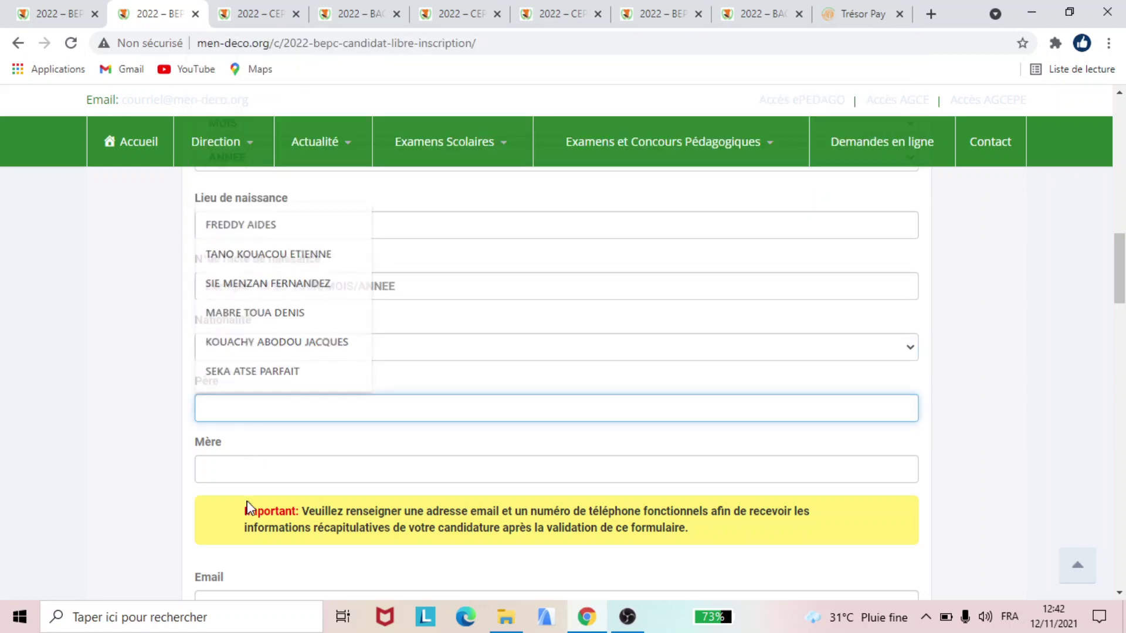
left_click(254, 469)
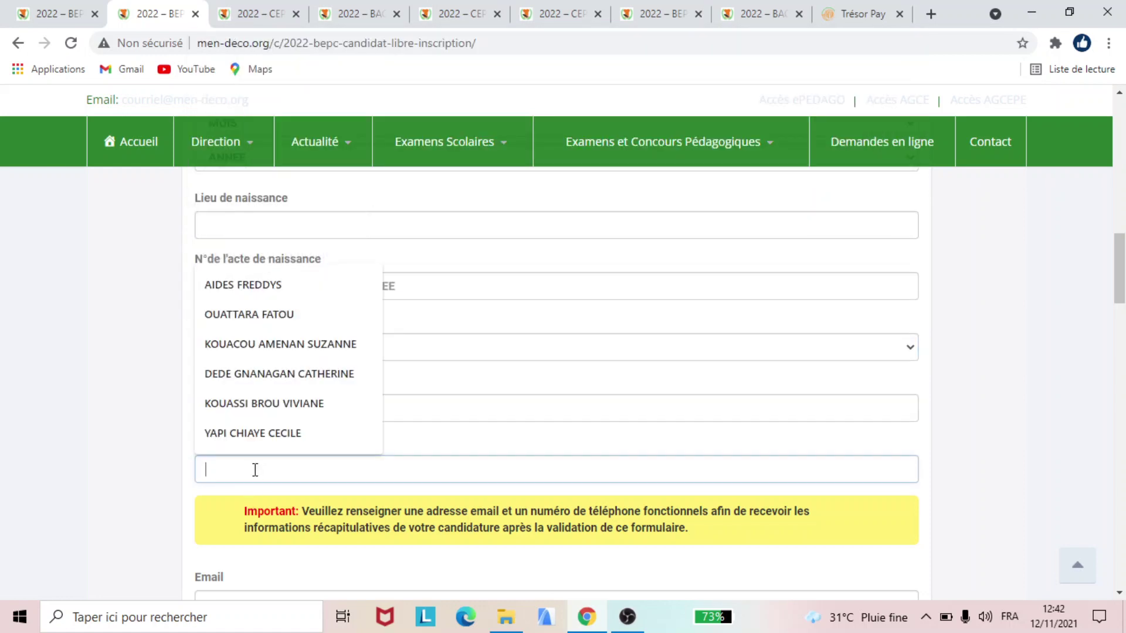
left_click(338, 557)
scroll(349, 522, "down", 3)
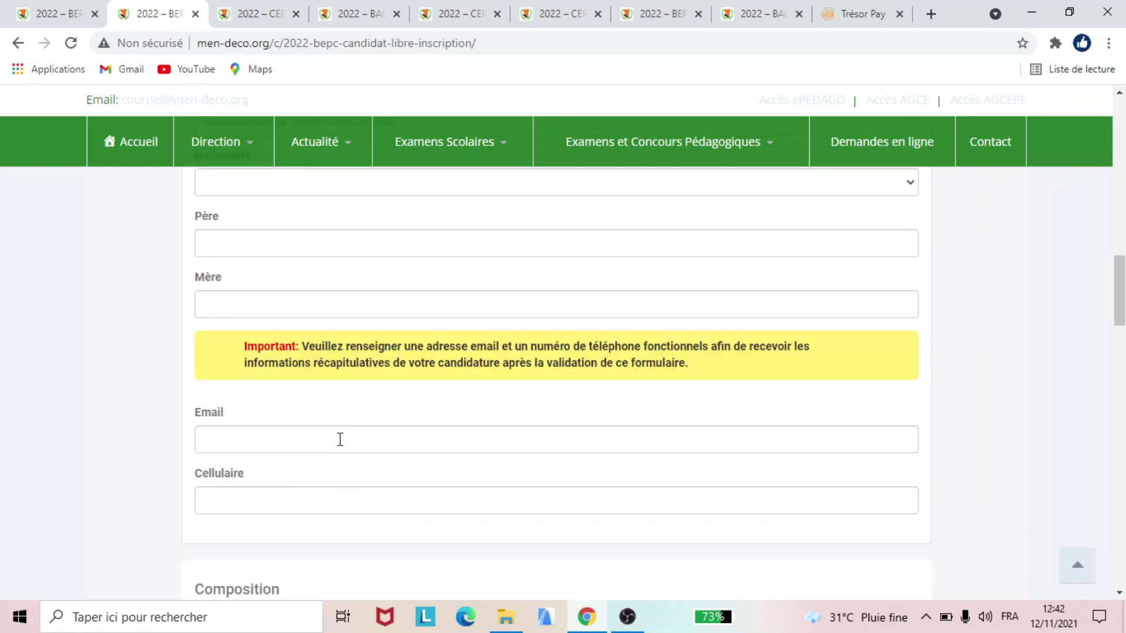
scroll(337, 497, "down", 3)
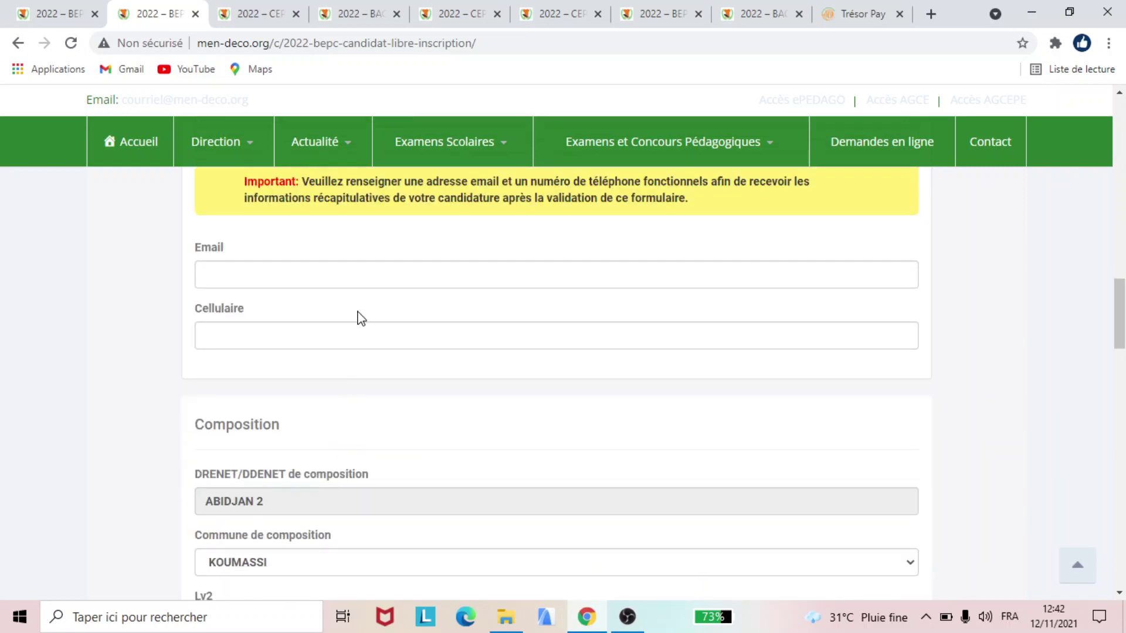
In the Composition section, set Commune de composition to TREICHVILLE and keep Allemand as Lv2.
scroll(360, 318, "down", 3)
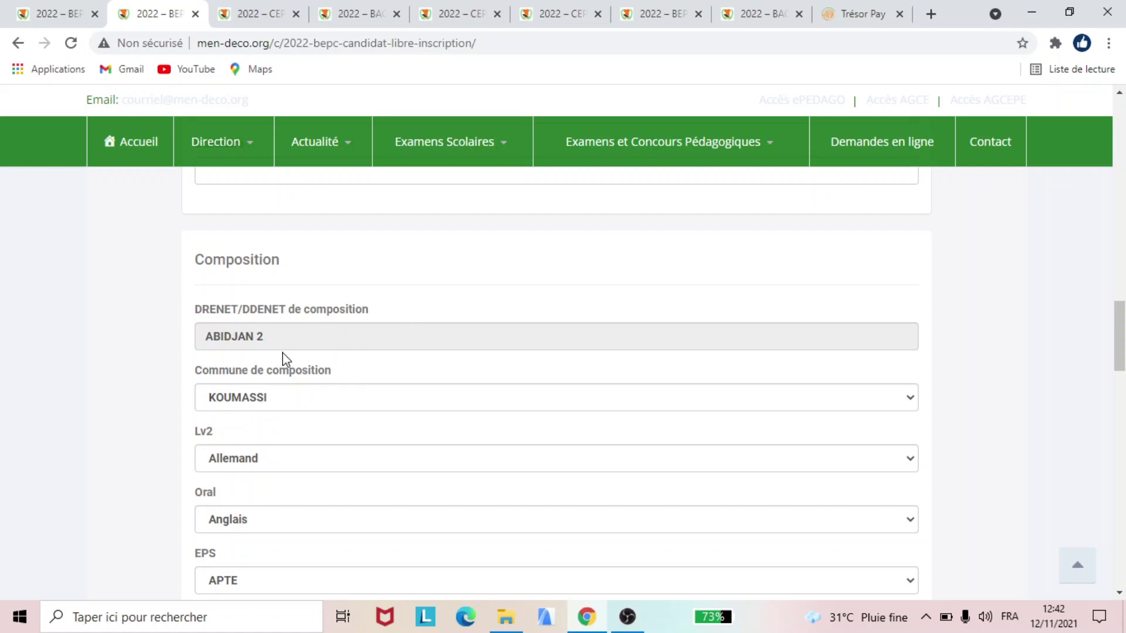
left_click(297, 406)
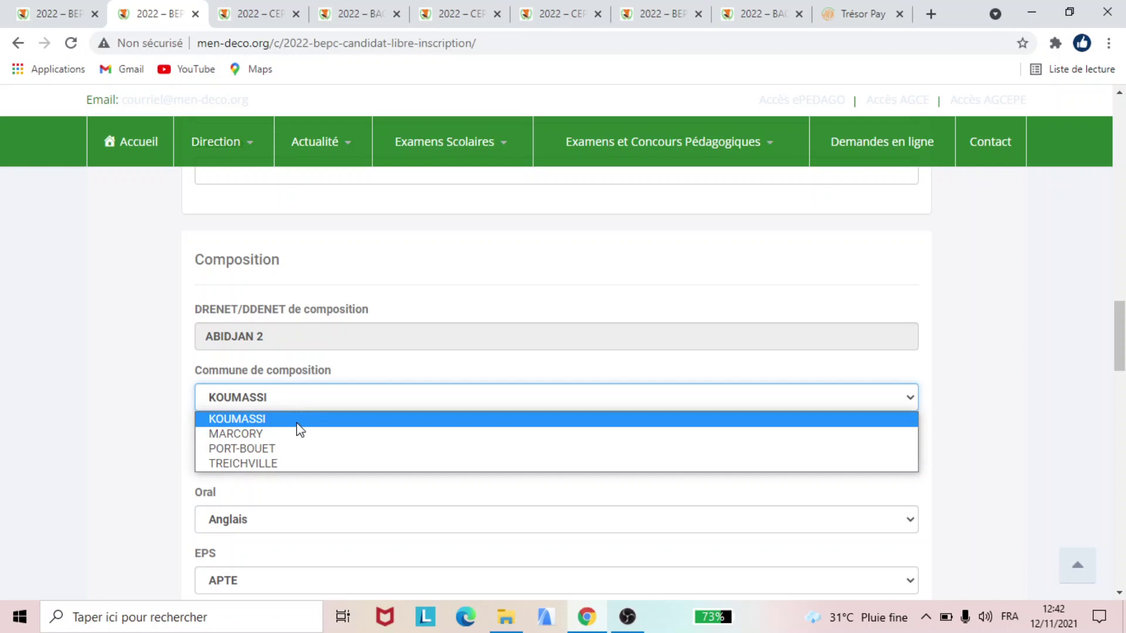
left_click(318, 464)
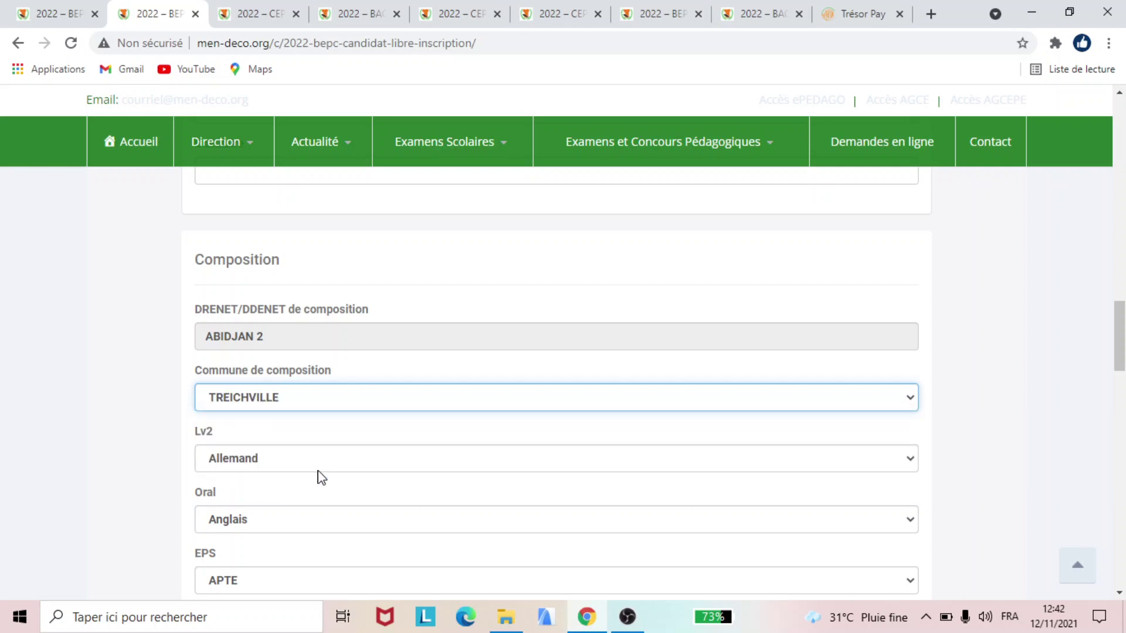
scroll(339, 428, "down", 3)
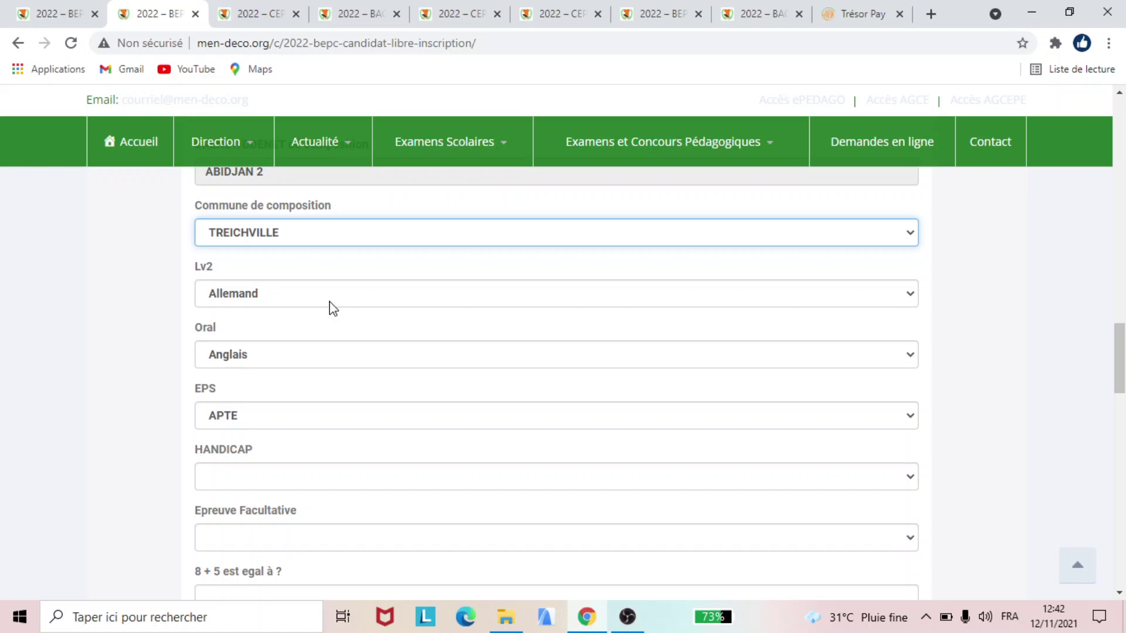
left_click(335, 296)
left_click(330, 294)
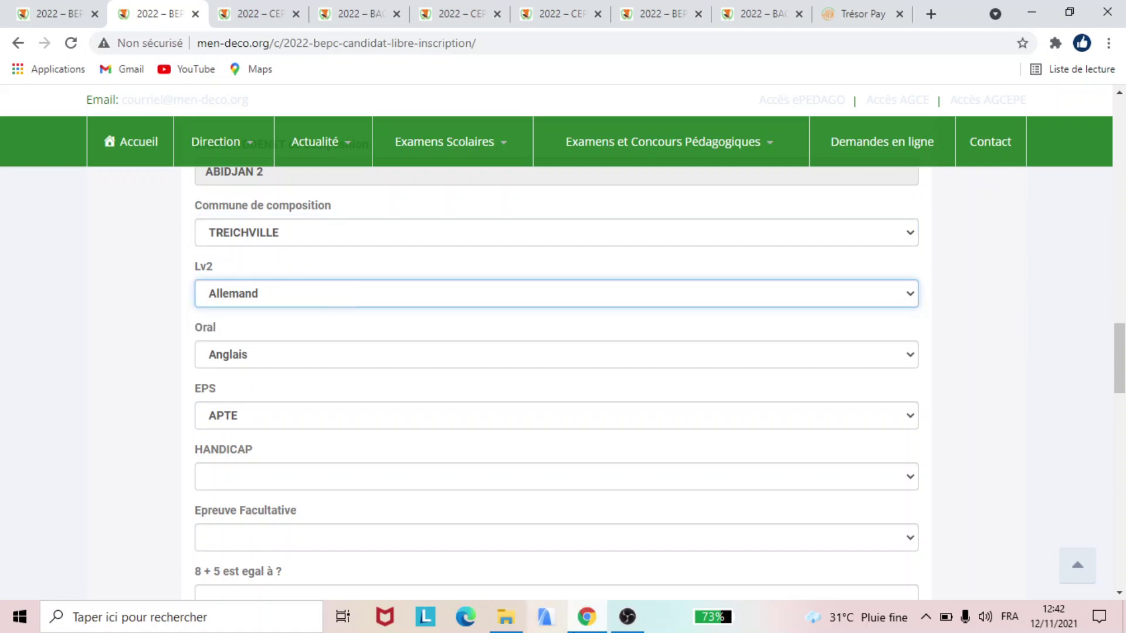
Set the candidate's EPS status to INAPTE in the Composition section.
scroll(381, 334, "down", 3)
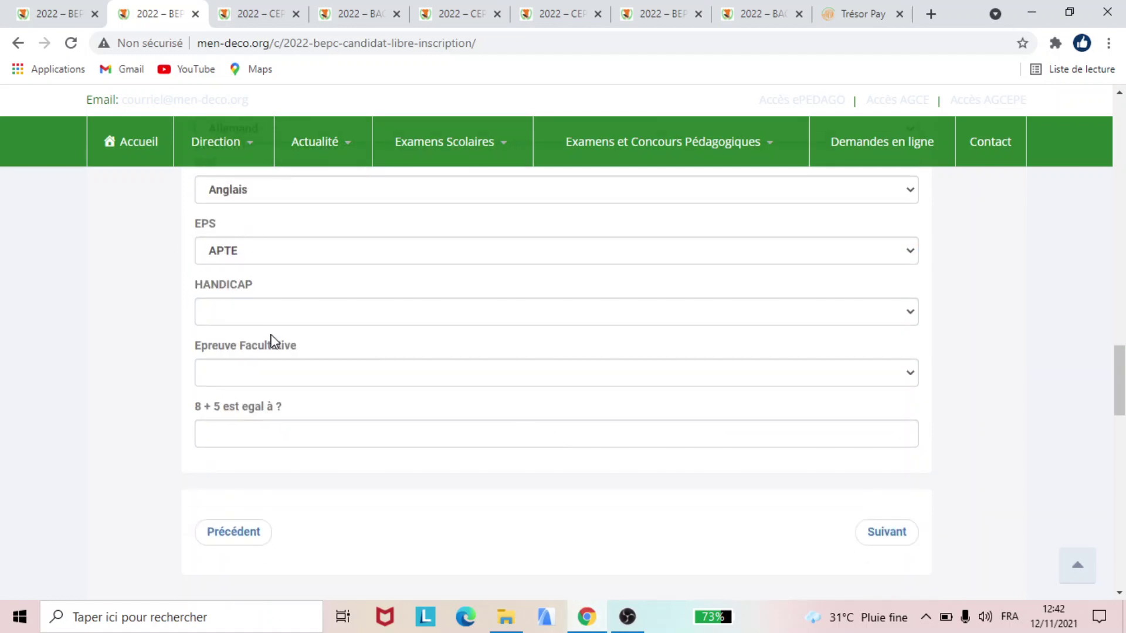
scroll(272, 341, "up", 3)
scroll(278, 373, "down", 3)
left_click(267, 252)
left_click(268, 253)
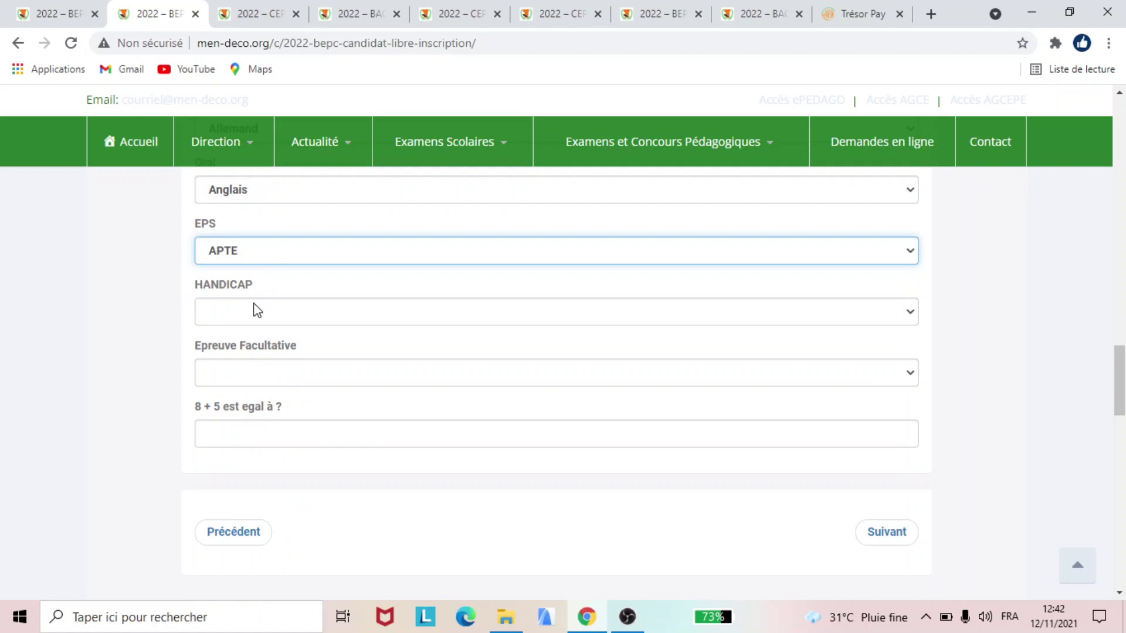
left_click(276, 258)
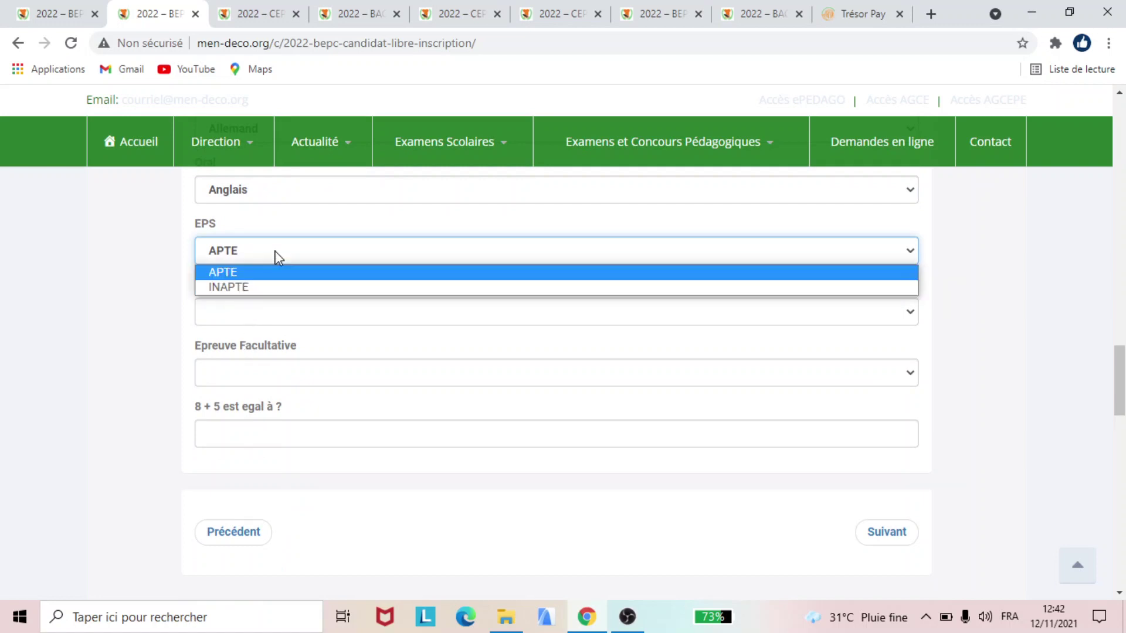
left_click(267, 287)
Review the HANDICAP options and set the candidate's handicap to MOTEUR.
left_click(259, 316)
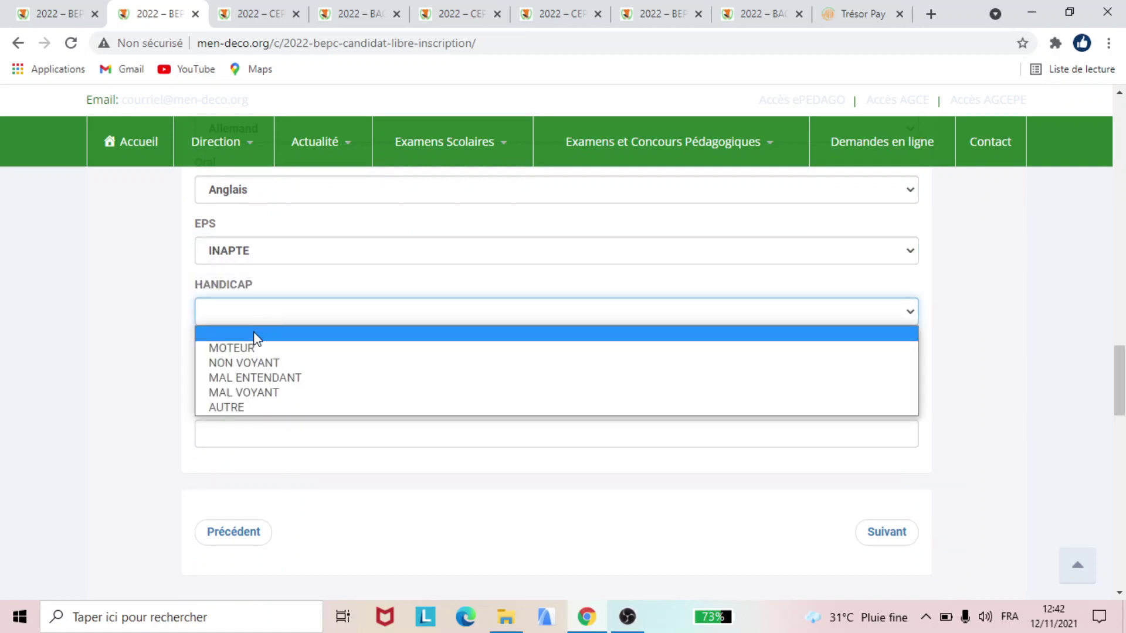
left_click(263, 362)
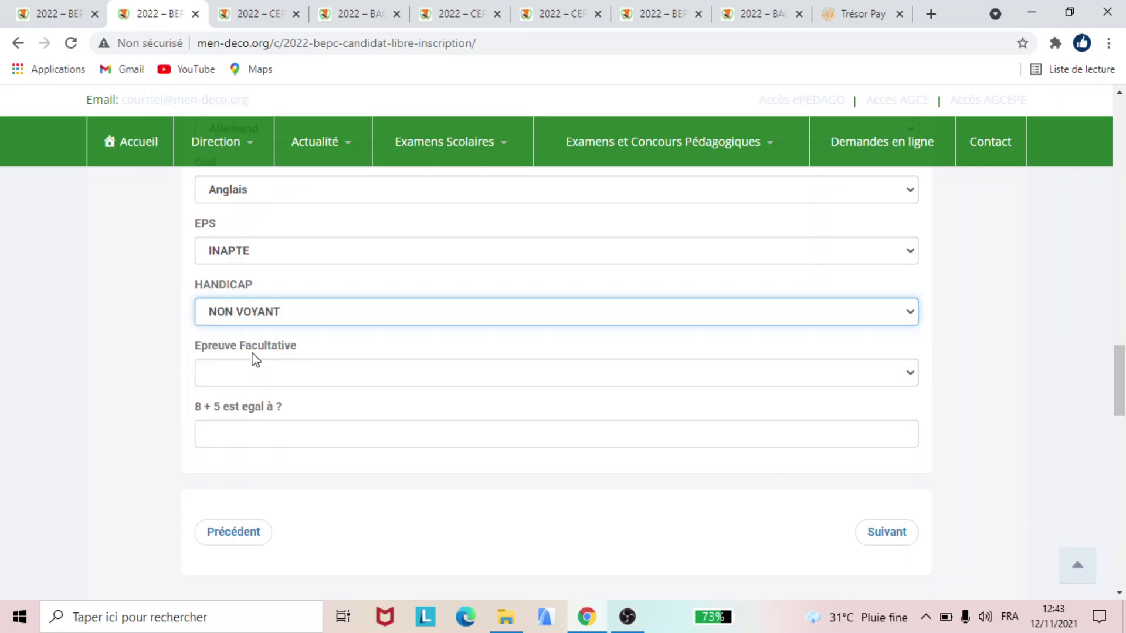
left_click(291, 310)
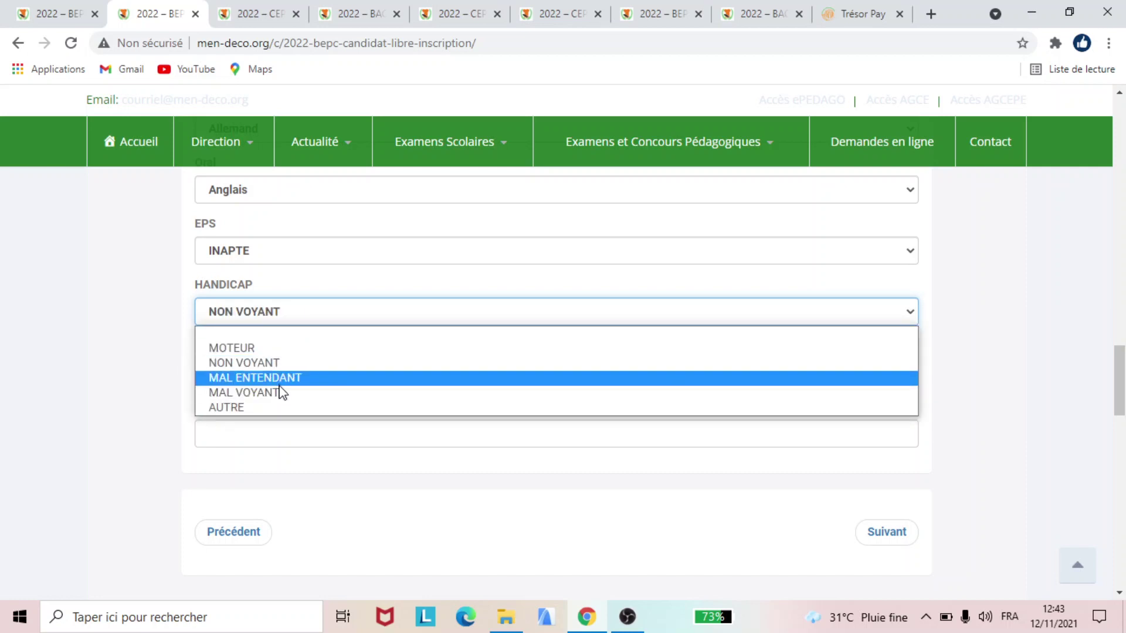
left_click(302, 350)
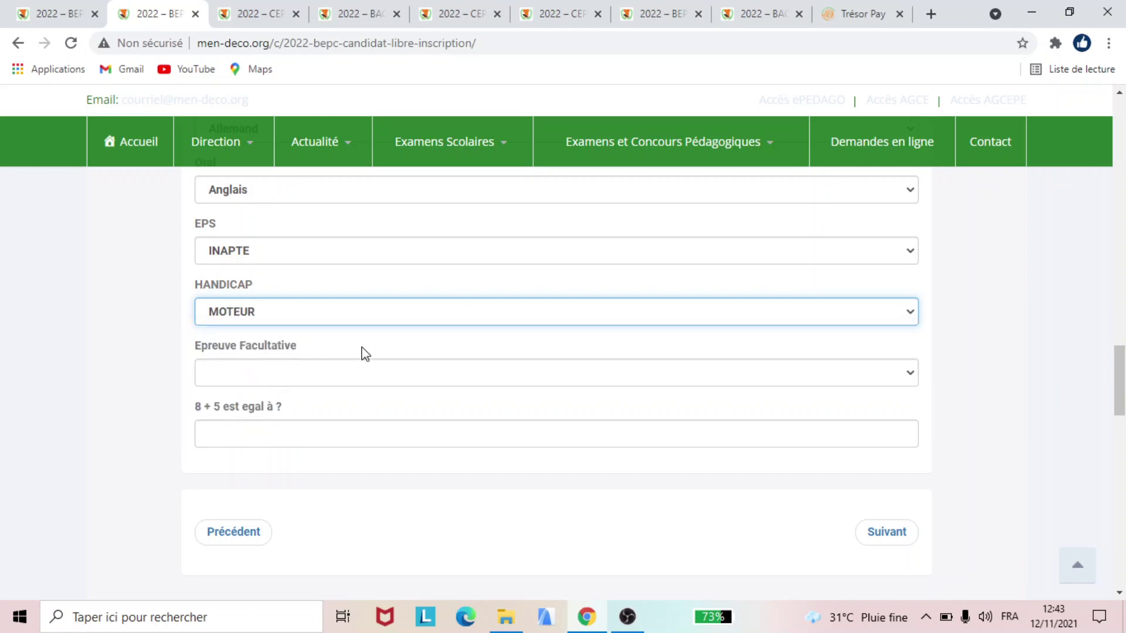
Review the Epreuve Facultative choices without selecting one, and try to advance the form with the candidate's personal details left blank.
left_click(344, 380)
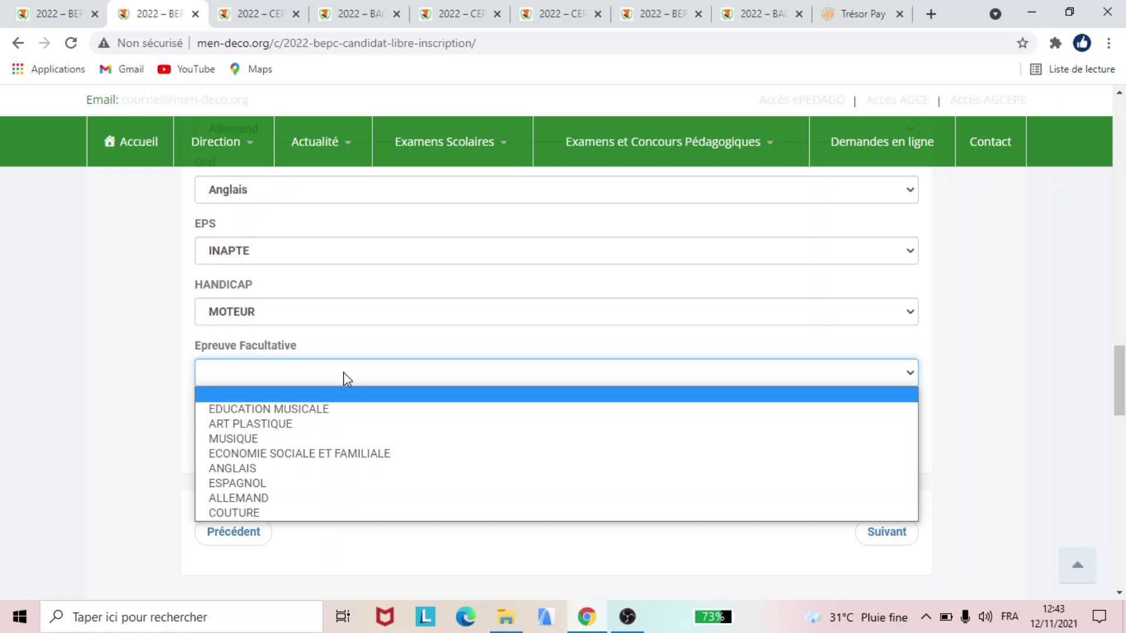
left_click(346, 561)
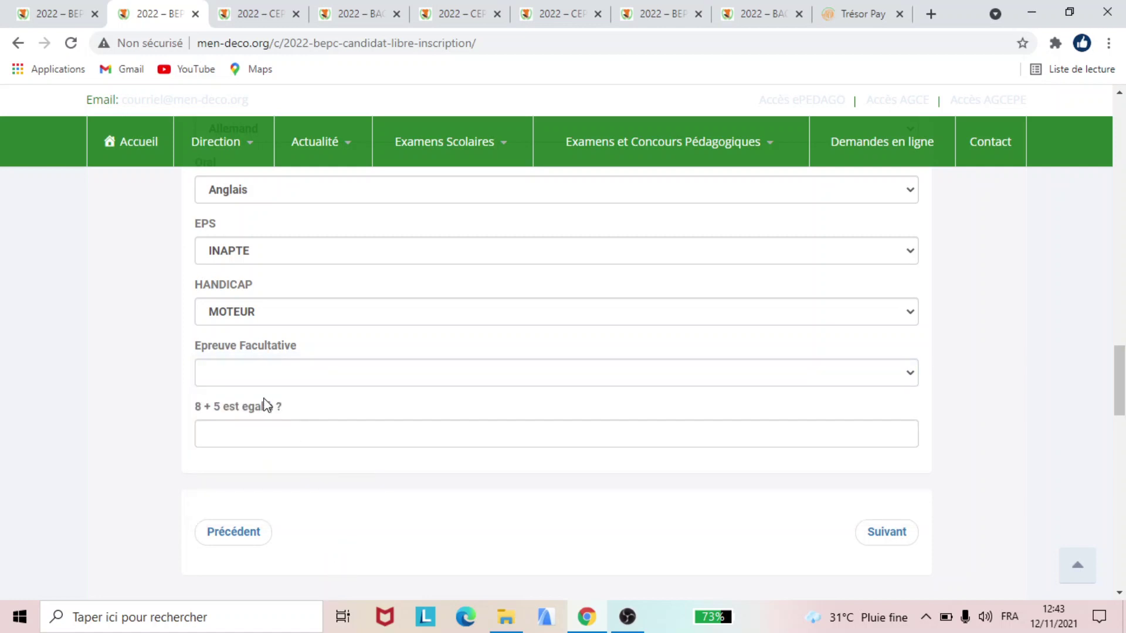
left_click(230, 426)
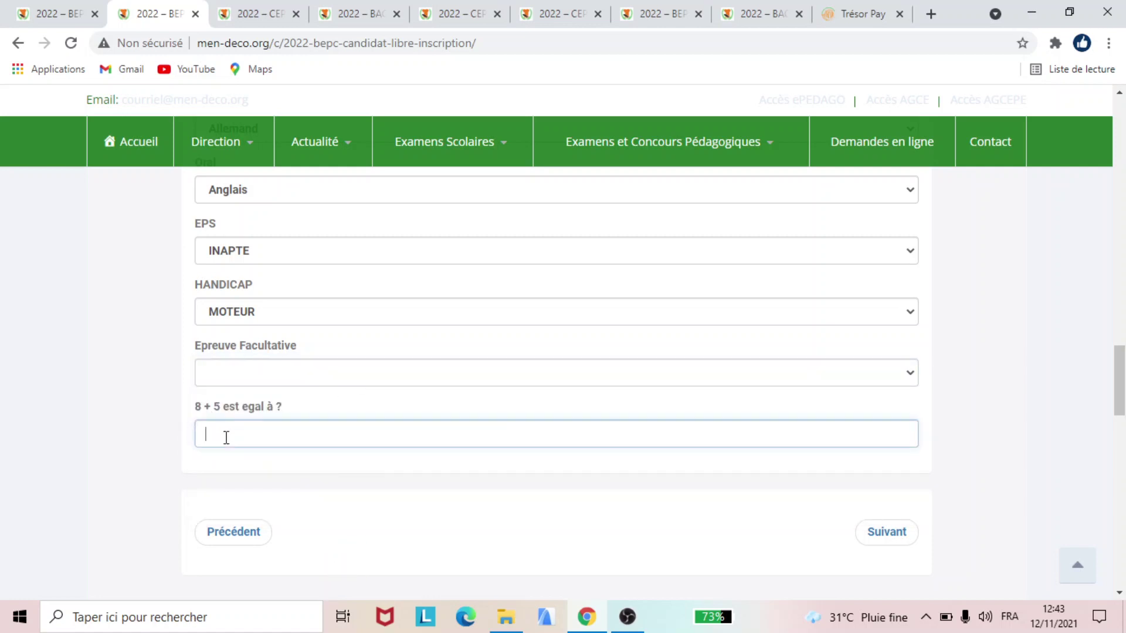
left_click(893, 527)
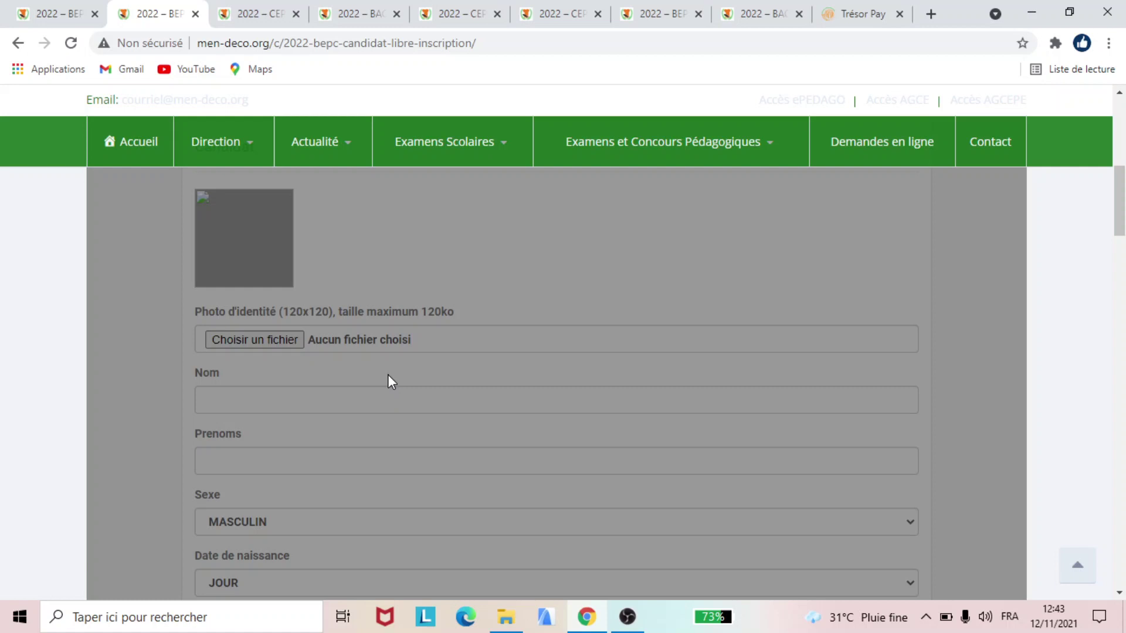
Open the BEPC payment sheet for session 2022 and highlight the candidate number in its heading.
left_click(648, 11)
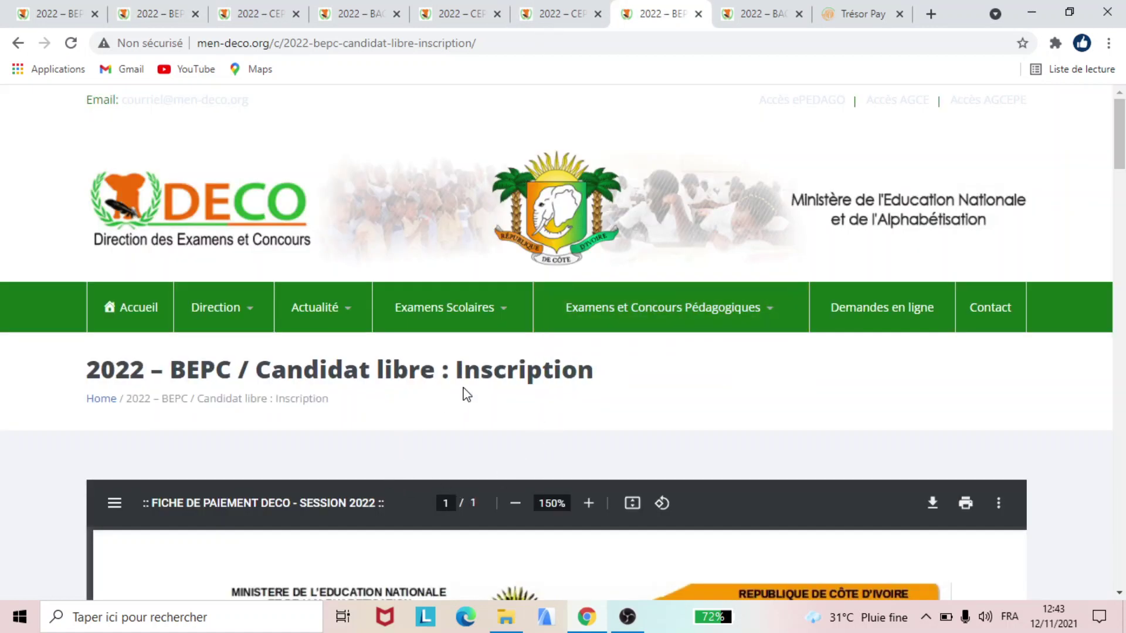
scroll(469, 393, "down", 3)
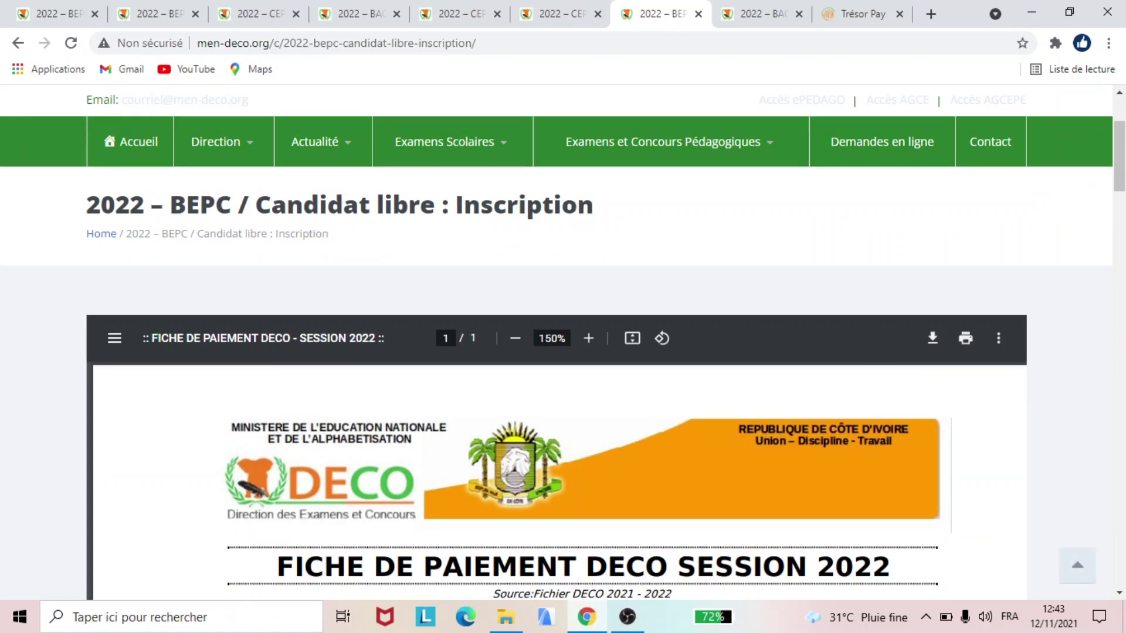
left_click_drag(1119, 147, 1121, 186)
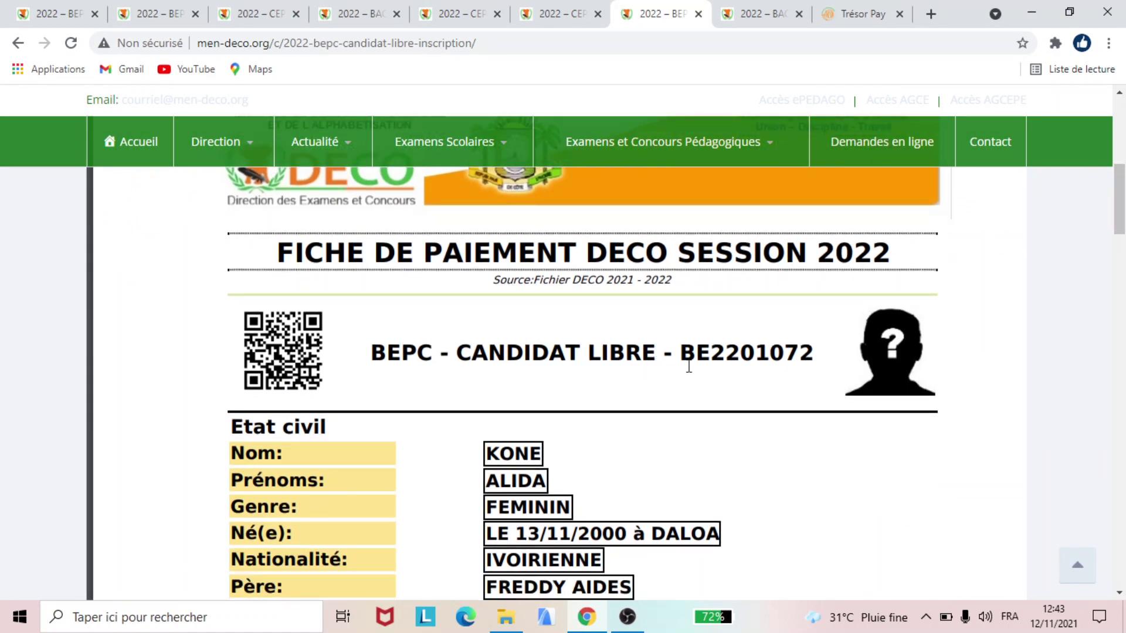
left_click_drag(684, 356, 829, 351)
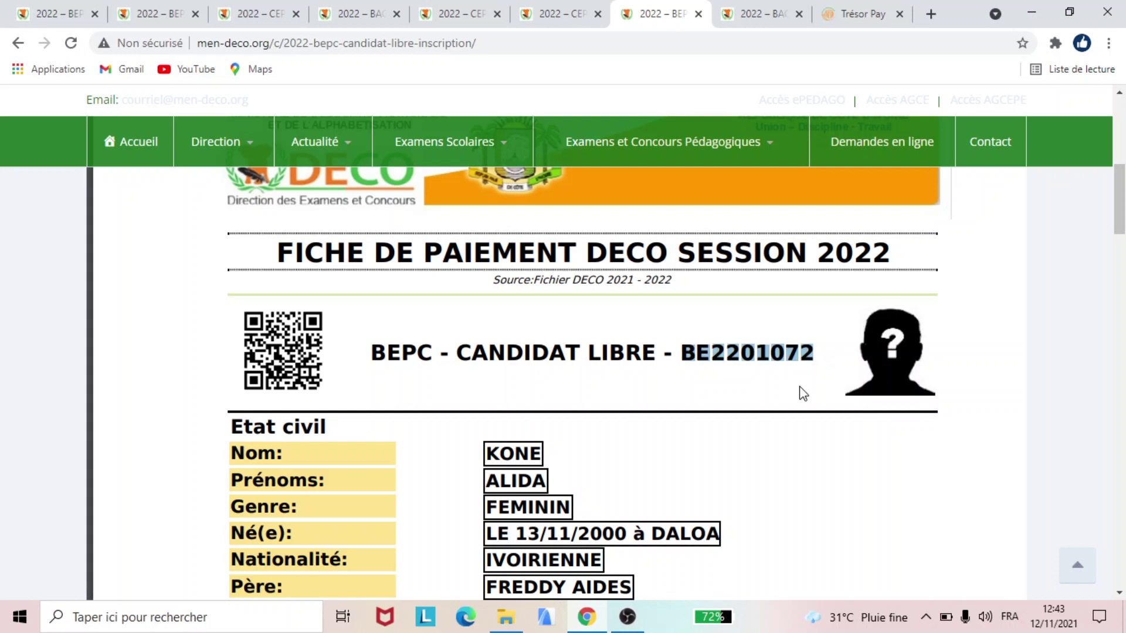
left_click(786, 389)
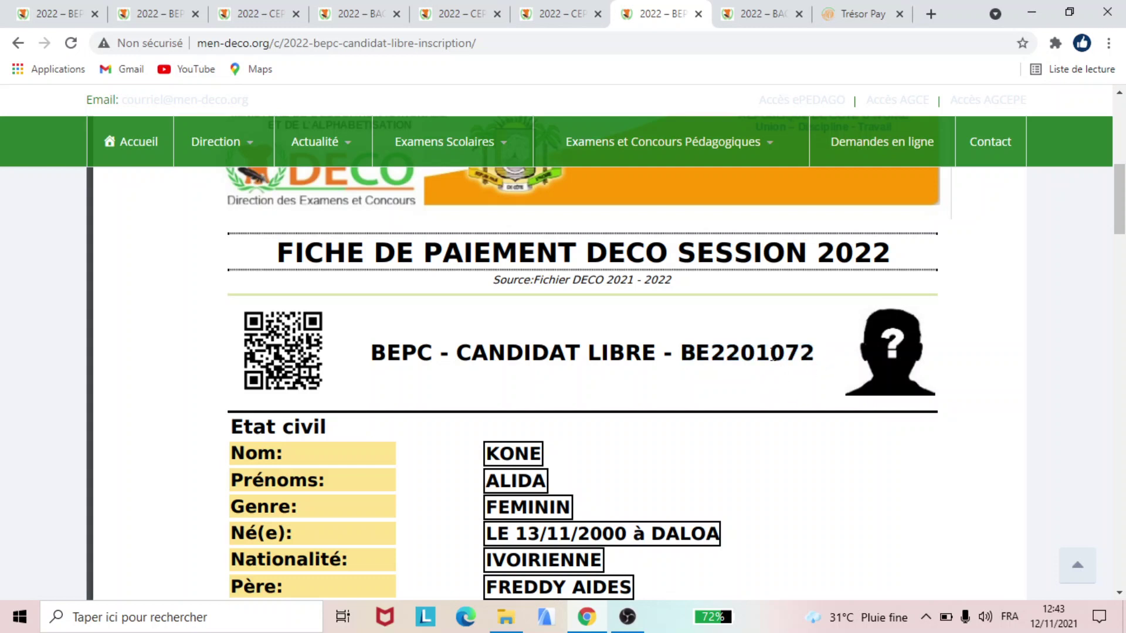
left_click_drag(681, 356, 814, 351)
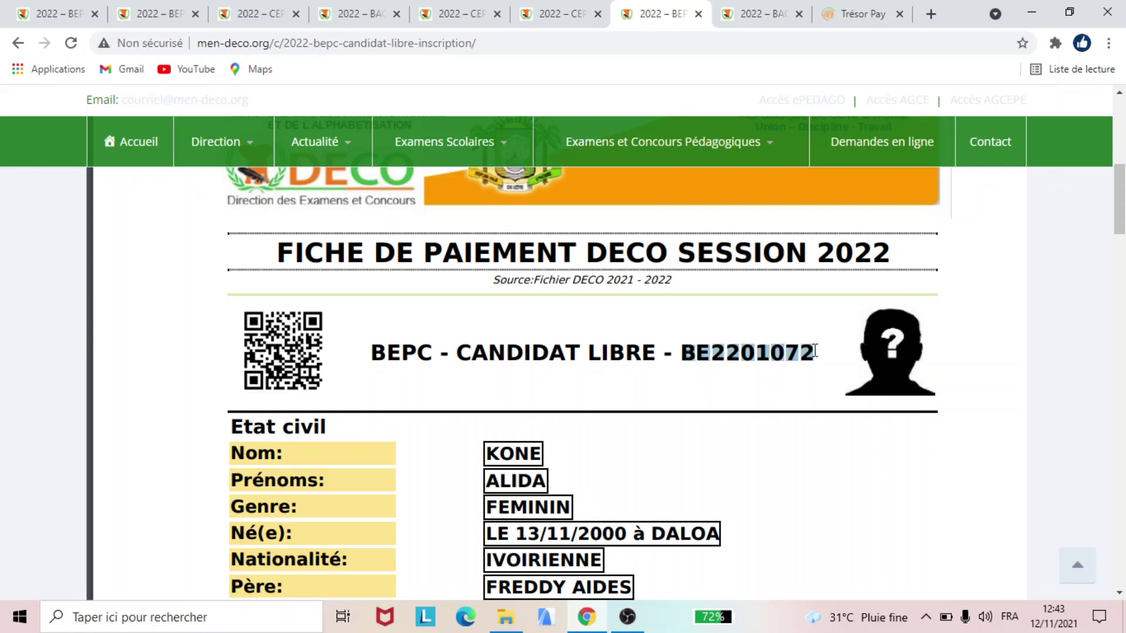
Highlight the candidate number on the CEPE sheet for comparison and return to the BEPC payment sheet.
left_click(566, 13)
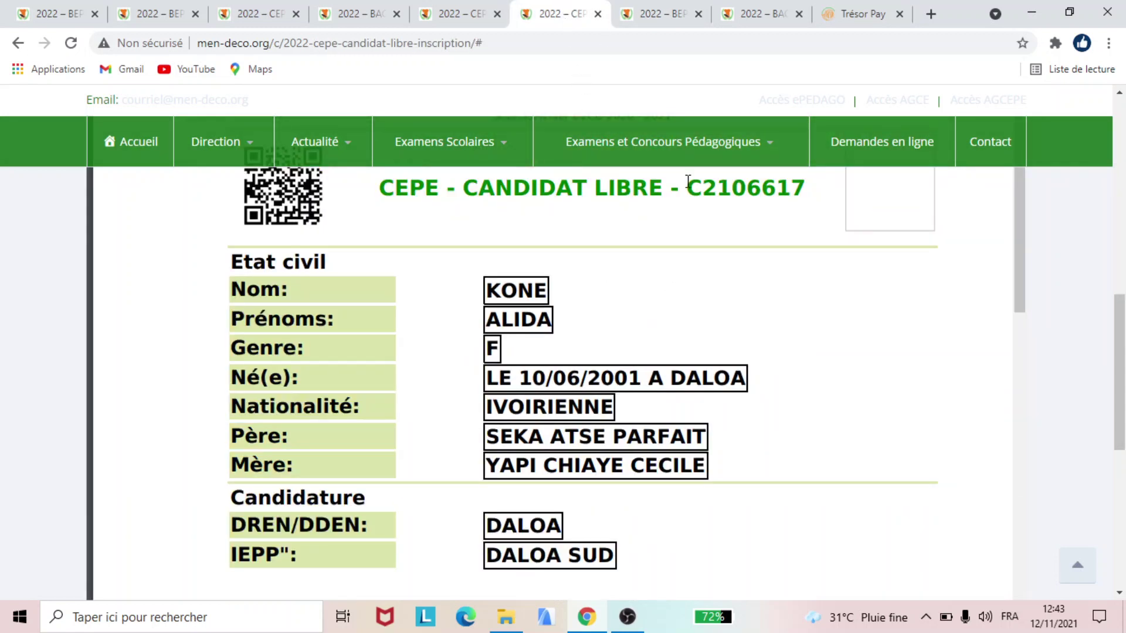
left_click_drag(689, 186, 811, 189)
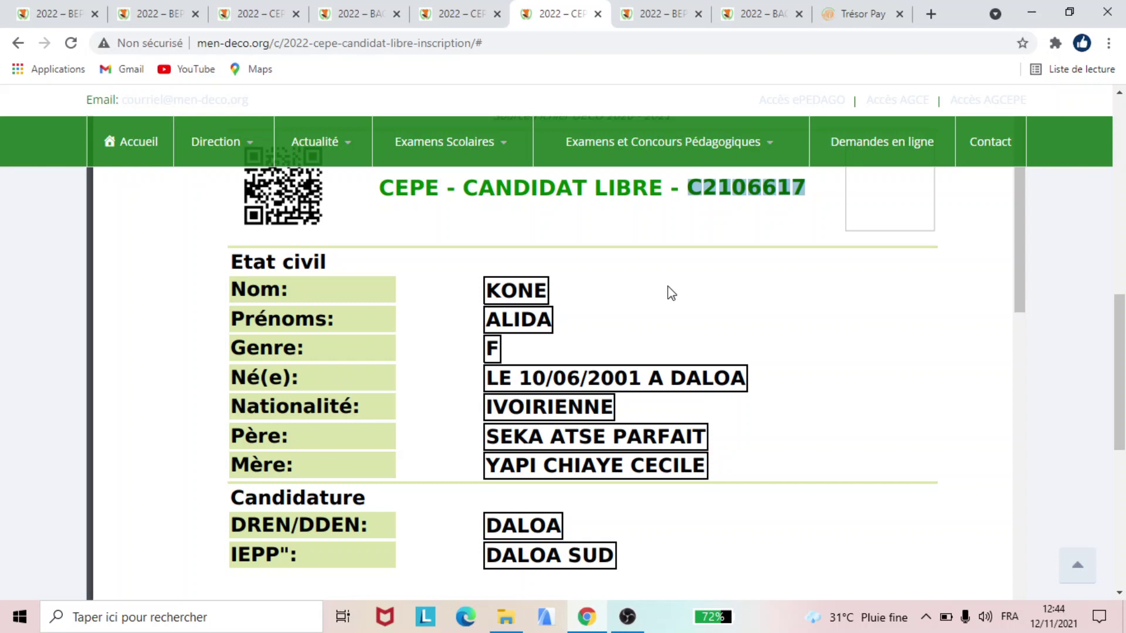
left_click(649, 12)
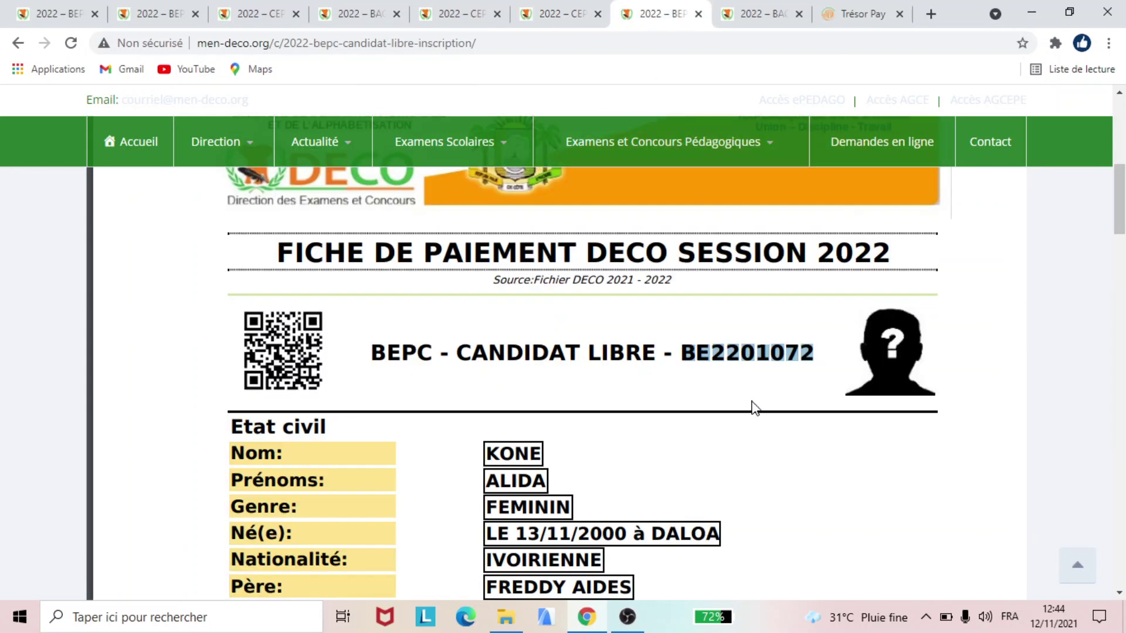
Highlight the session digit in the BEPC candidate number and read the sheet's composition details and list of required documents.
left_click_drag(727, 370, 738, 370)
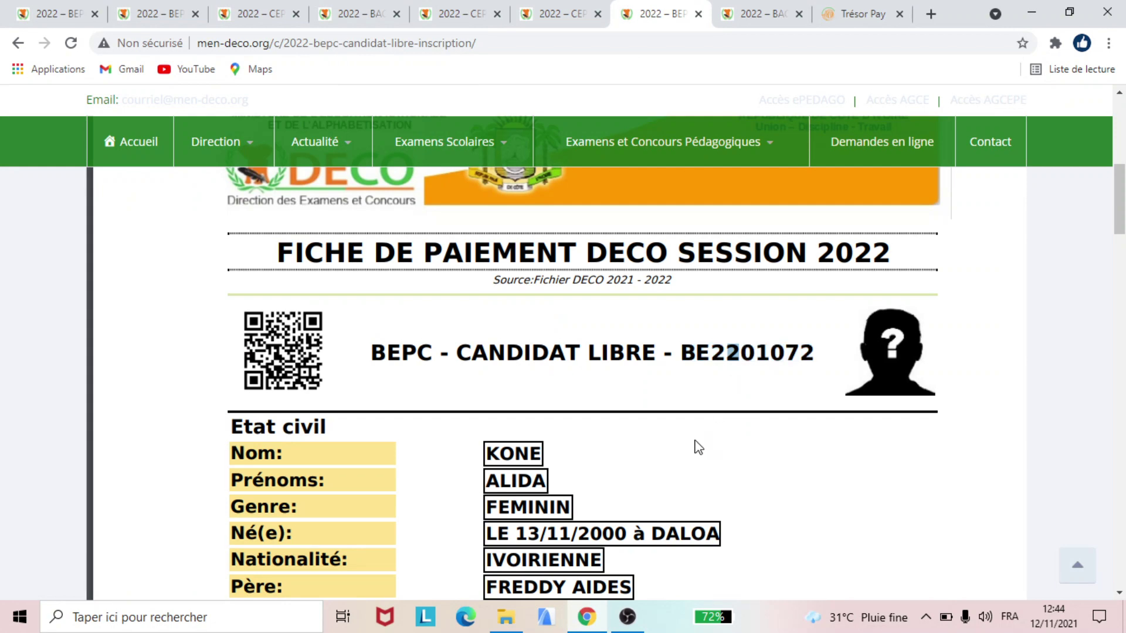
left_click(1118, 262)
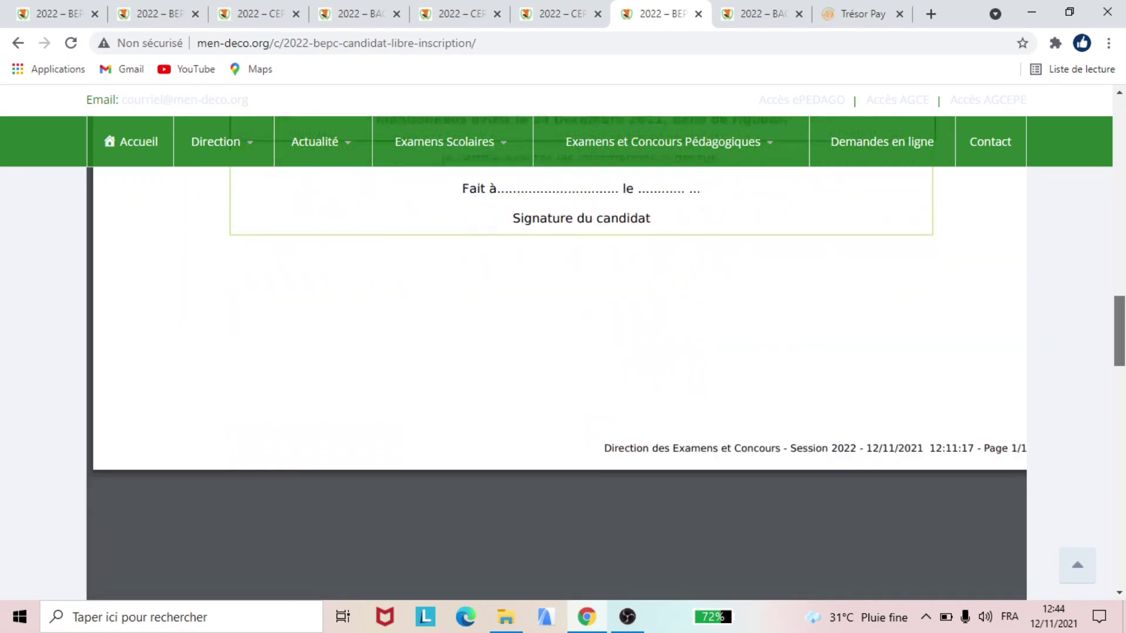
scroll(1121, 271, "up", 3)
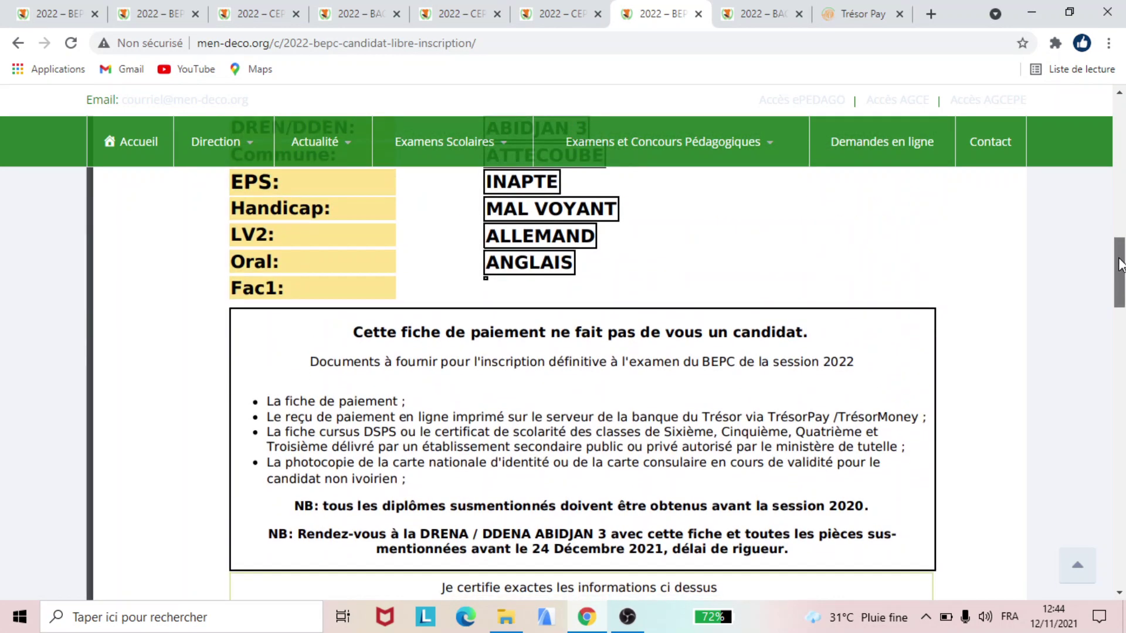
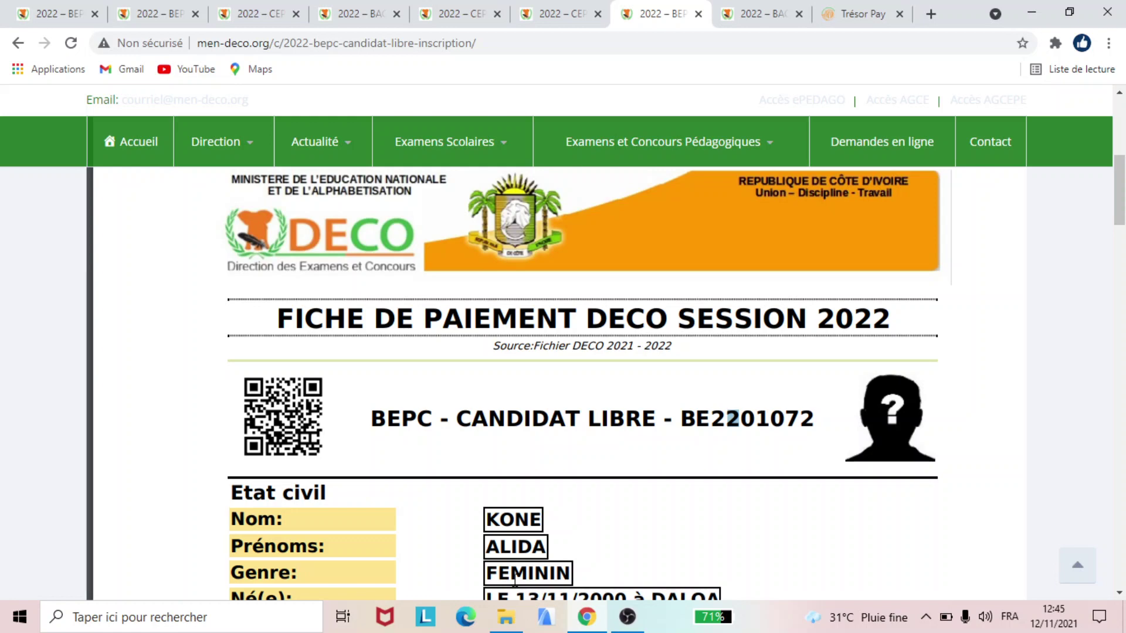
Return from the BEPC candidate form to the exam selection page of the candidat libre registration.
left_click(179, 11)
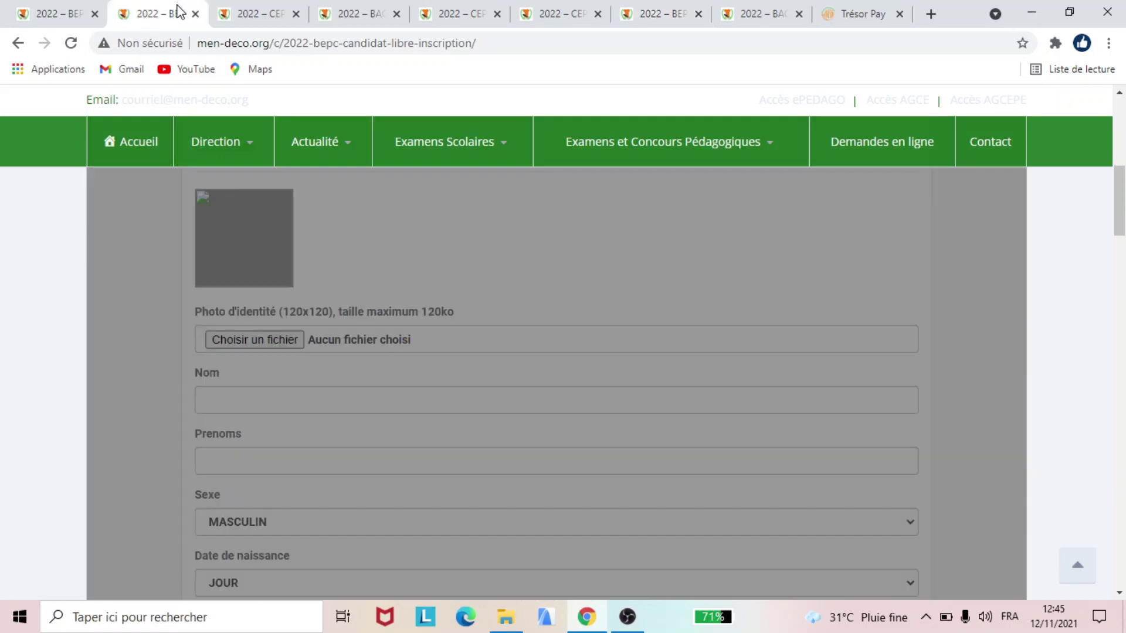
left_click(93, 12)
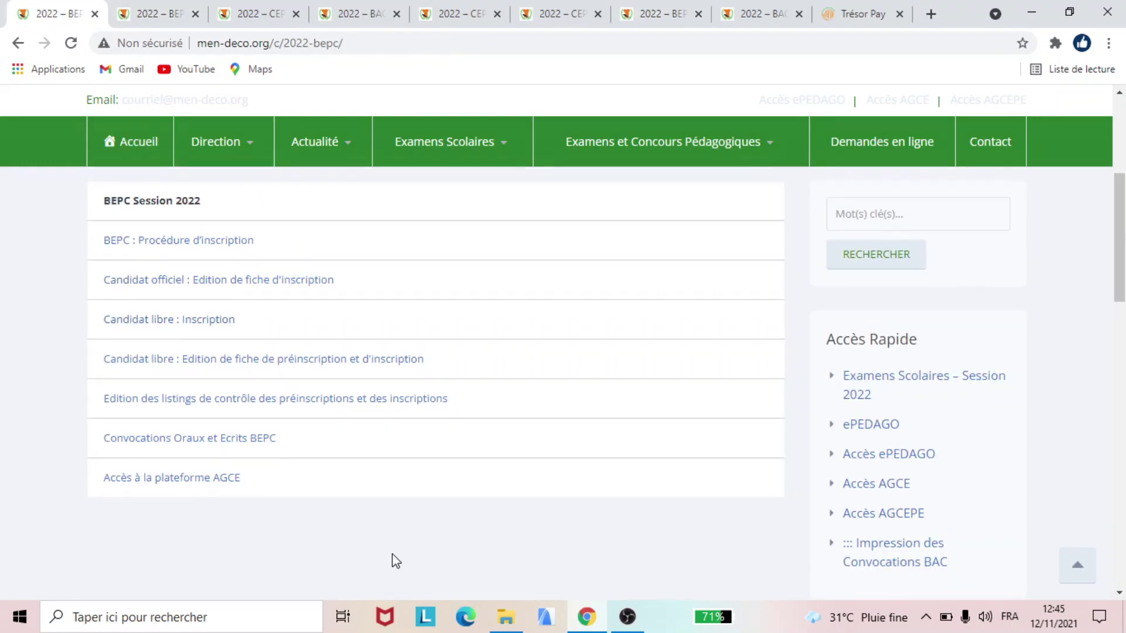
left_click(142, 8)
left_click(18, 43)
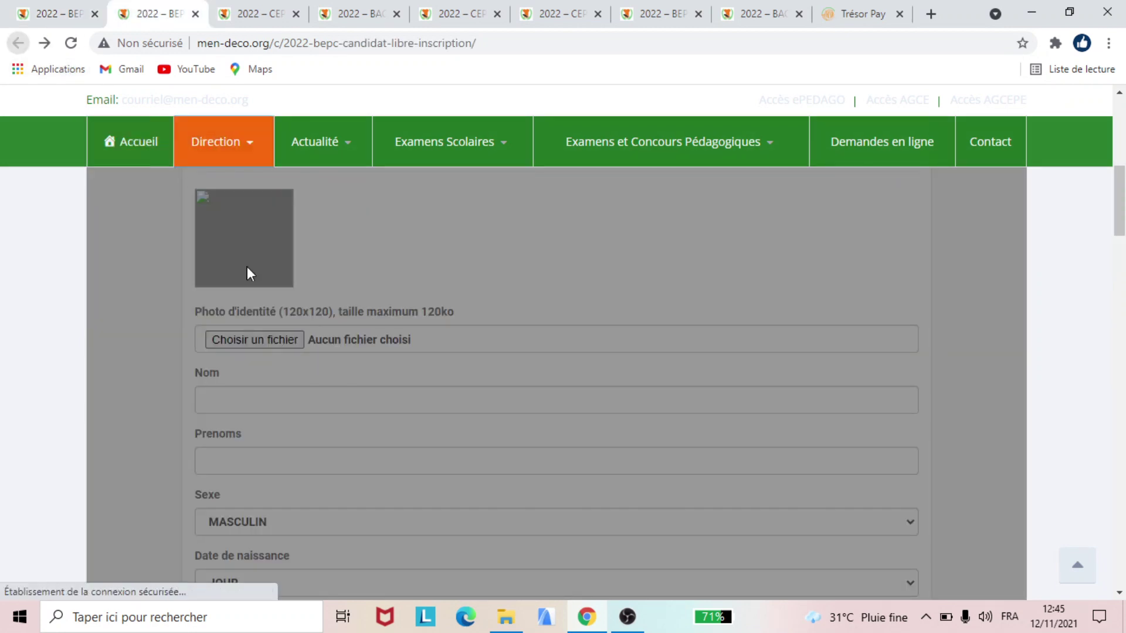
scroll(375, 445, "down", 5)
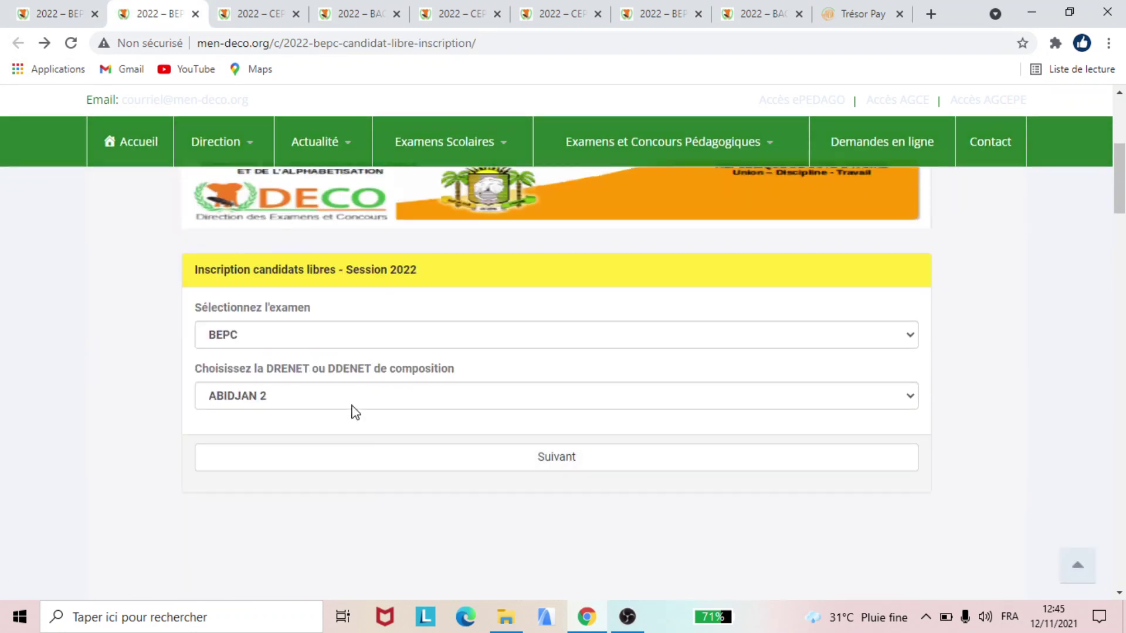
Set the exam to BAC and the Serie to A1.
left_click(346, 335)
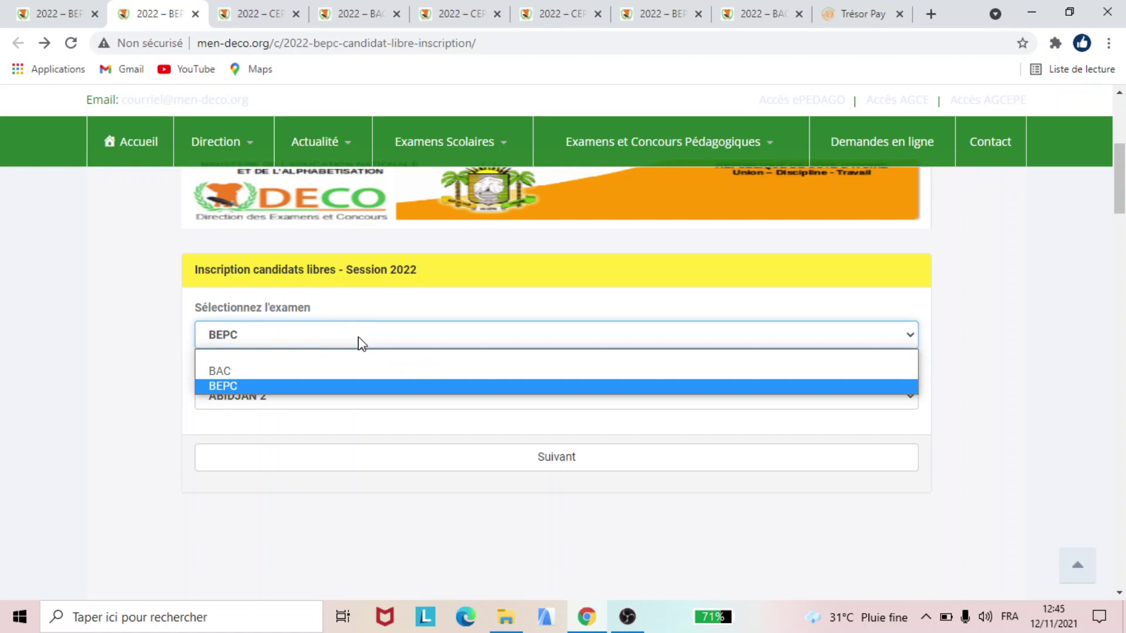
left_click(292, 372)
left_click(299, 391)
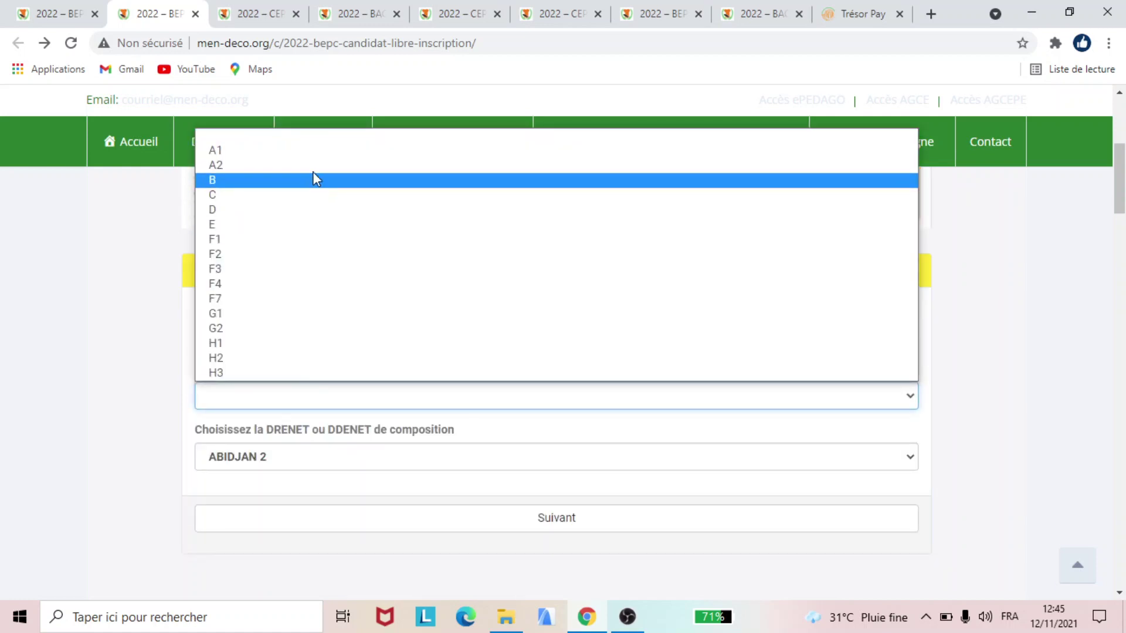
left_click(317, 151)
Set the DRENET ou DDENET de composition to ABIDJAN 3 and continue to the pre-registration form.
left_click(355, 454)
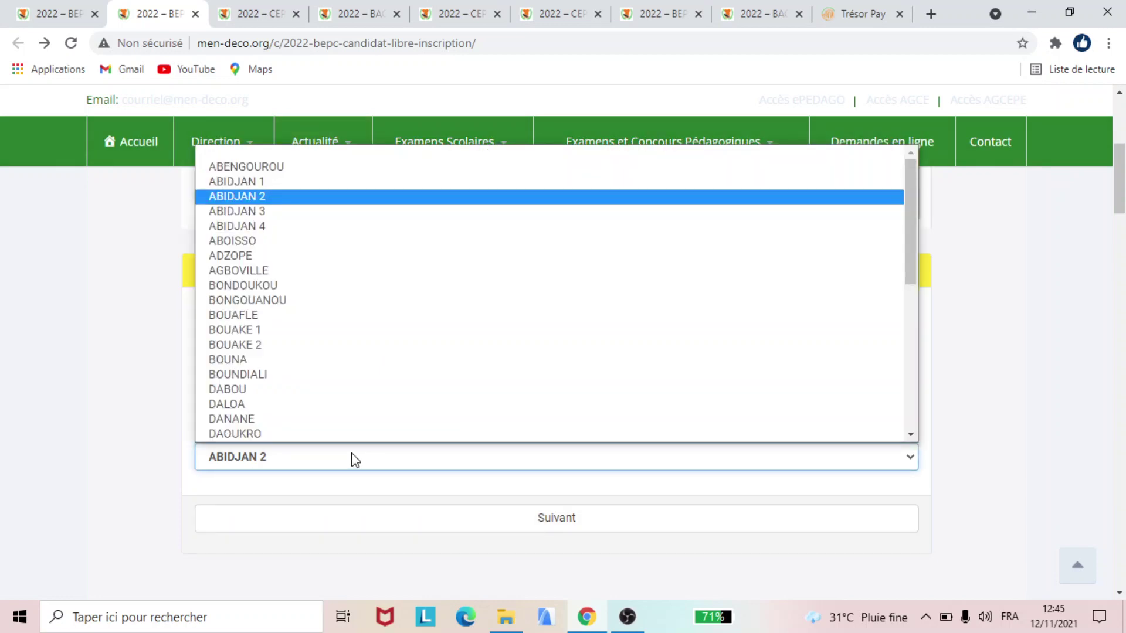
scroll(371, 293, "down", 1)
left_click(309, 182)
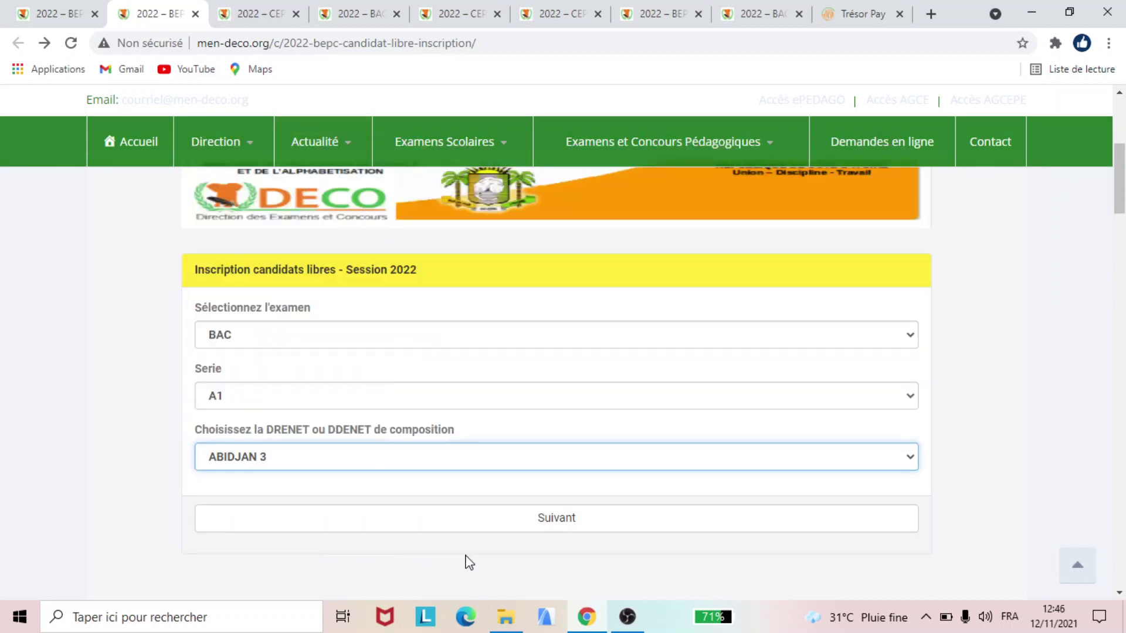
left_click(540, 523)
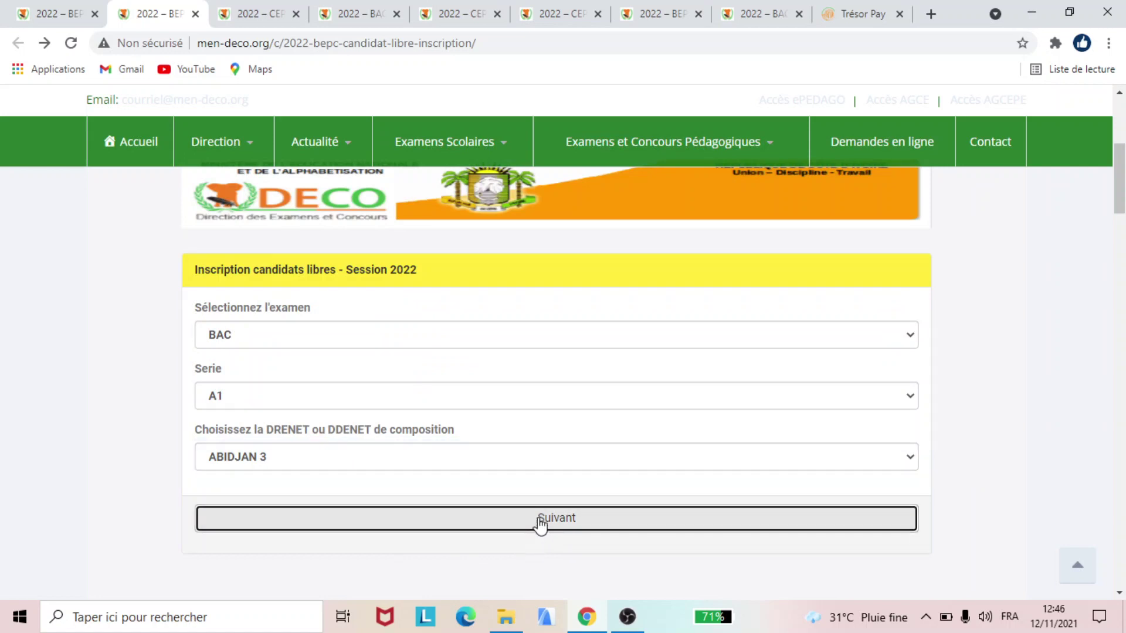
left_click(540, 523)
left_click(535, 520)
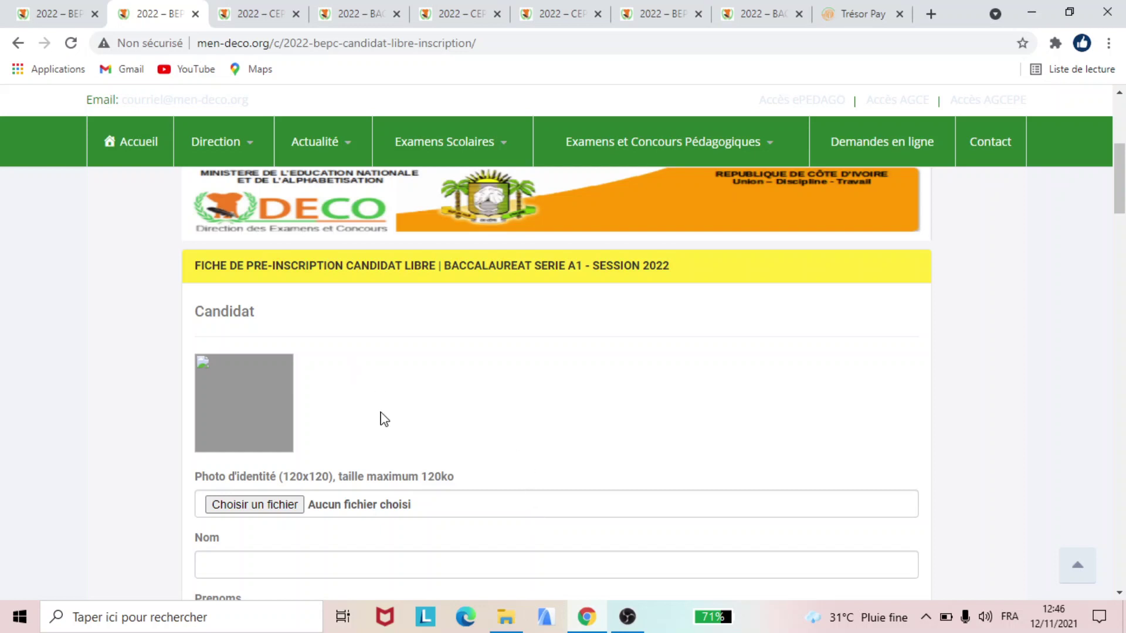
Review the personal and contact fields of the BAC form and set Type de diplôme obtenu to BT.
scroll(415, 407, "down", 3)
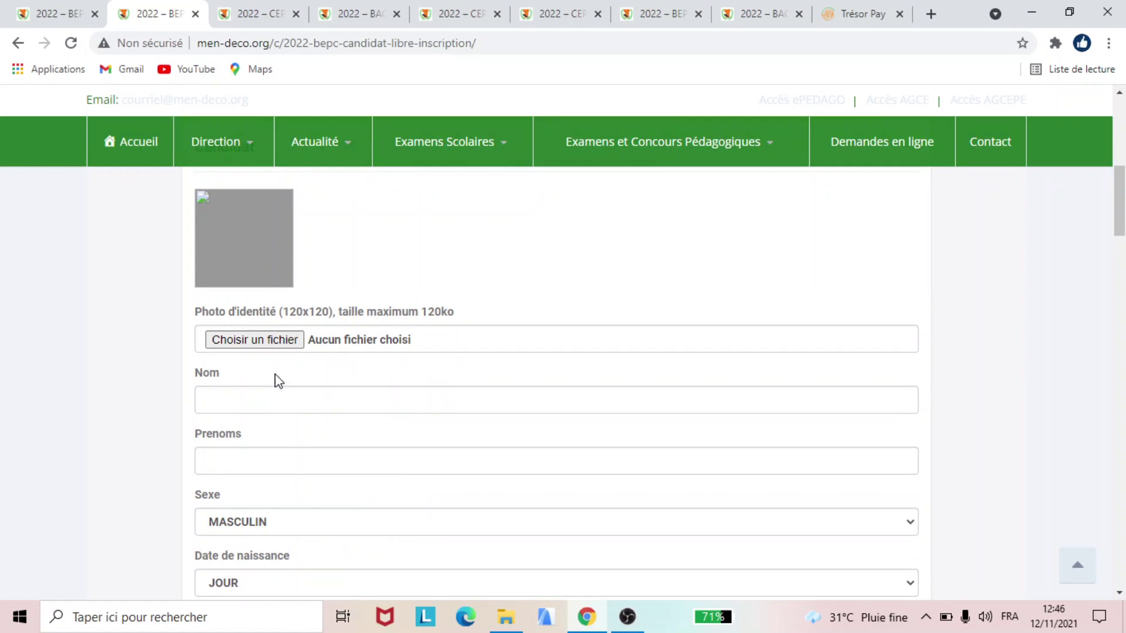
scroll(277, 375, "down", 3)
scroll(291, 327, "down", 3)
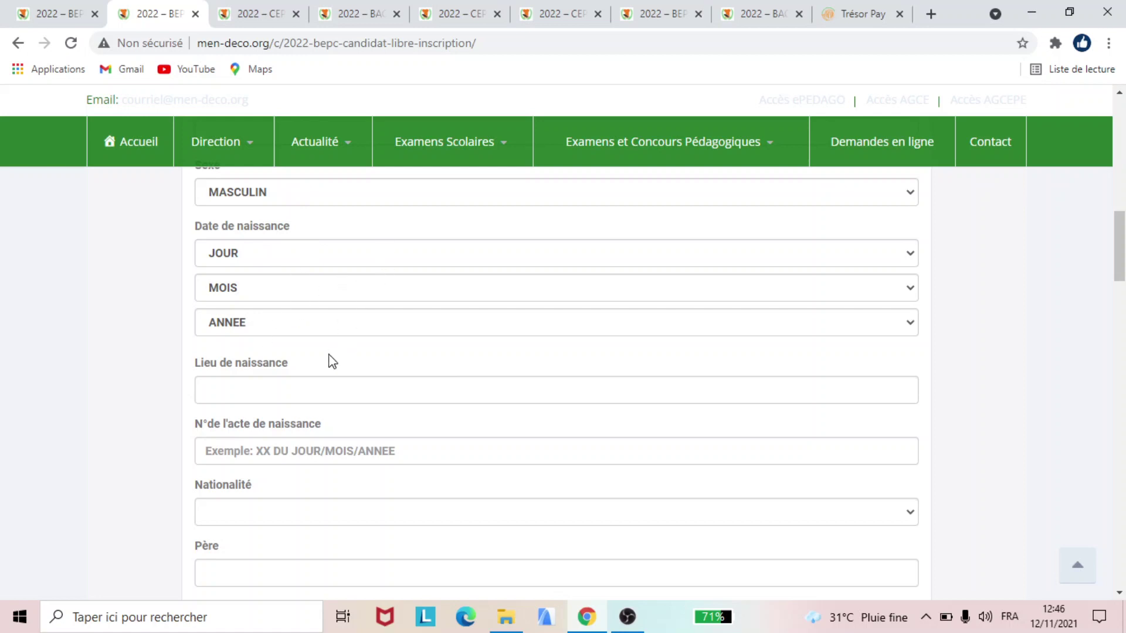
scroll(332, 381, "down", 3)
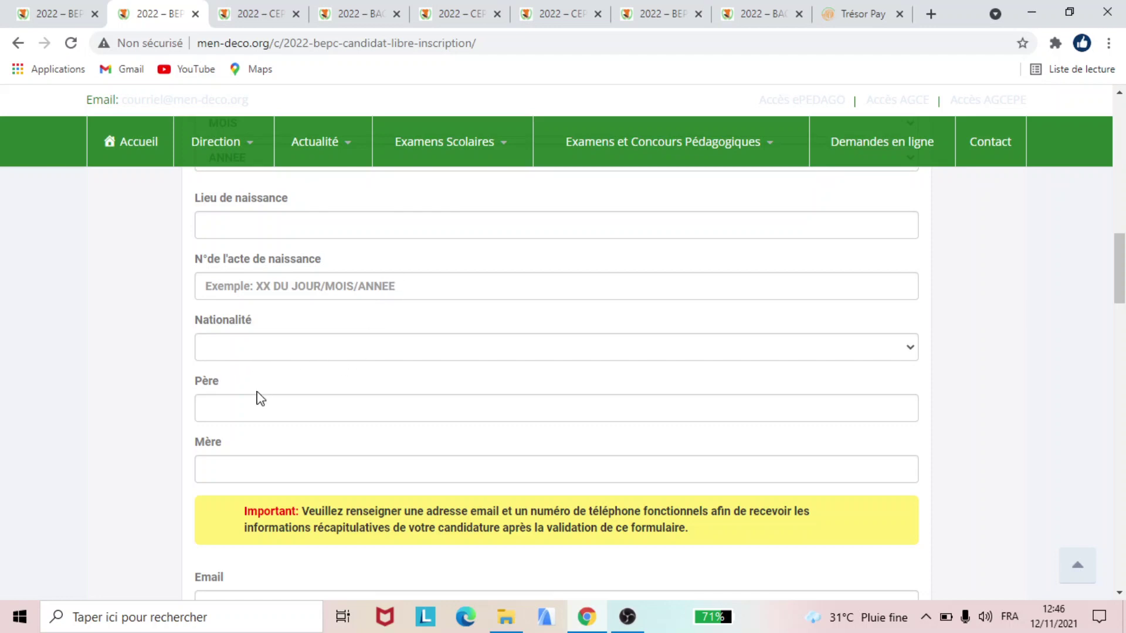
scroll(258, 397, "down", 5)
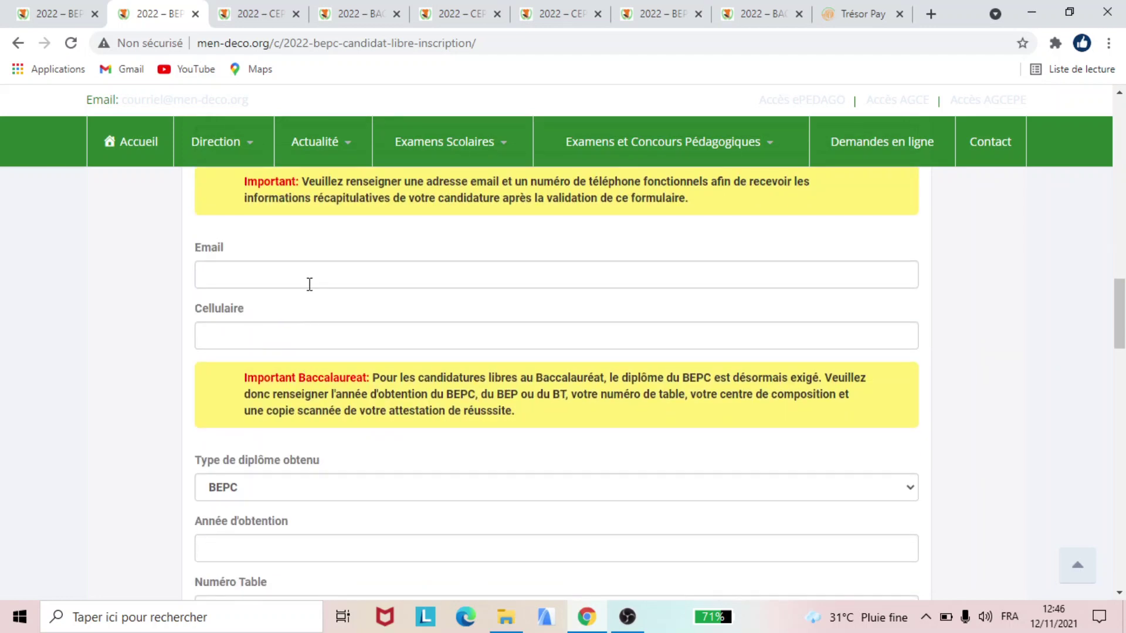
scroll(312, 329, "down", 3)
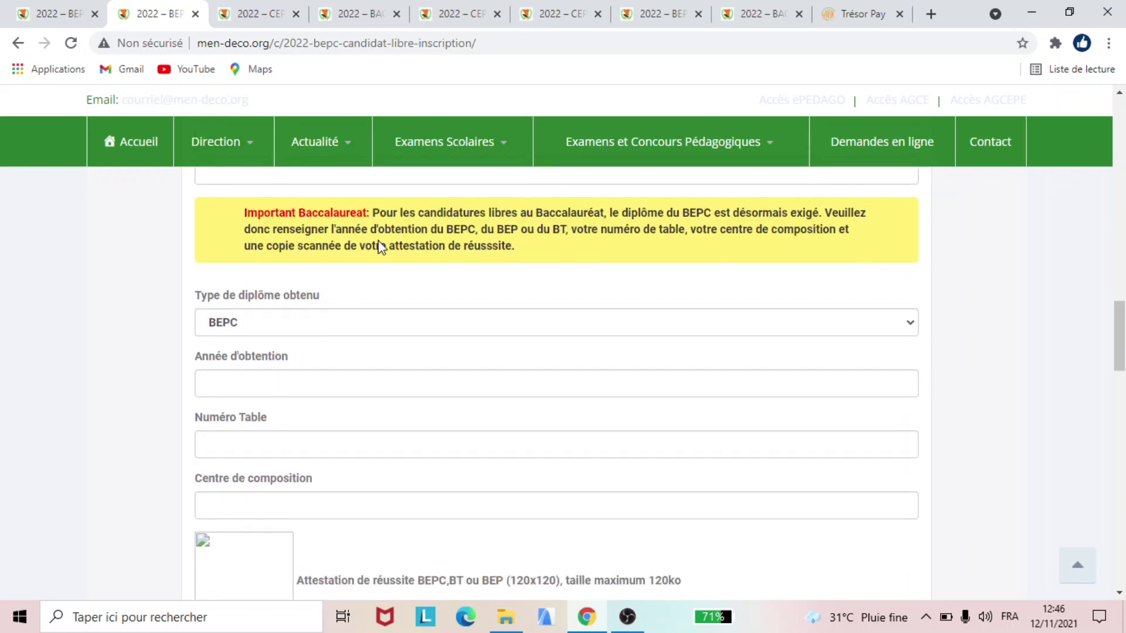
left_click(332, 325)
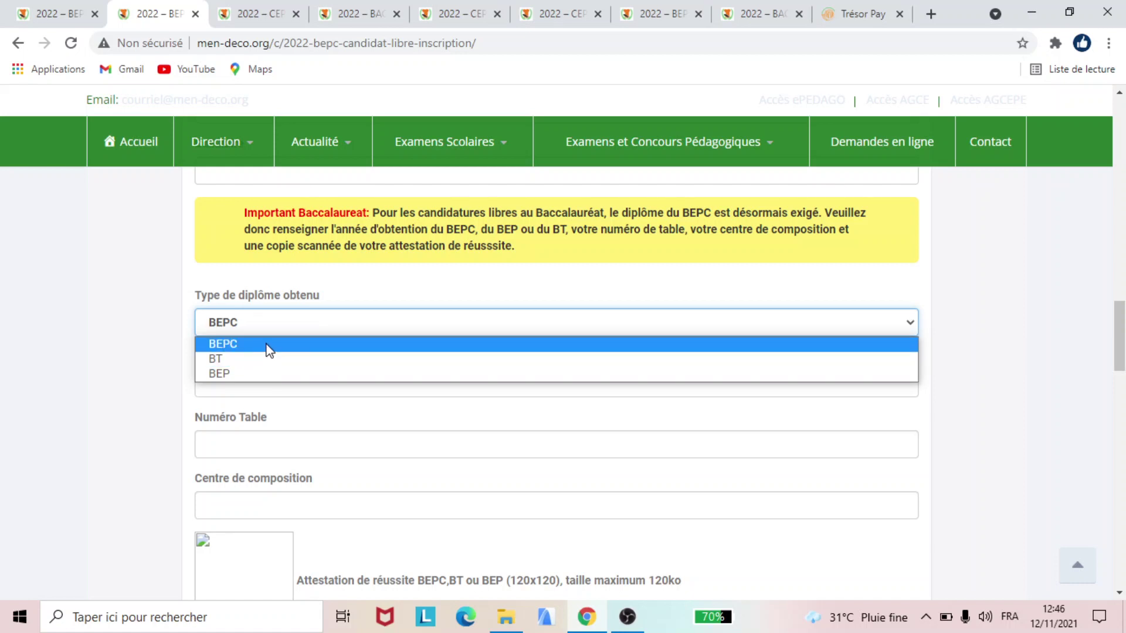
left_click(249, 364)
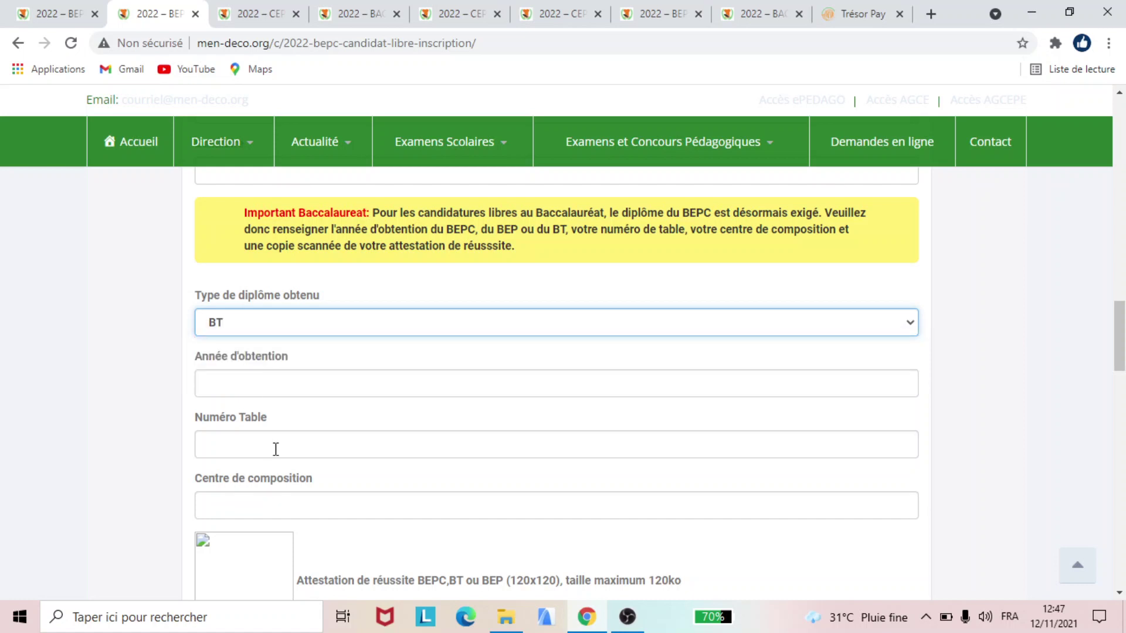
Examine the Année d'obtention, Numéro Table, Centre de composition and attestation upload fields without filling them in.
left_click(228, 385)
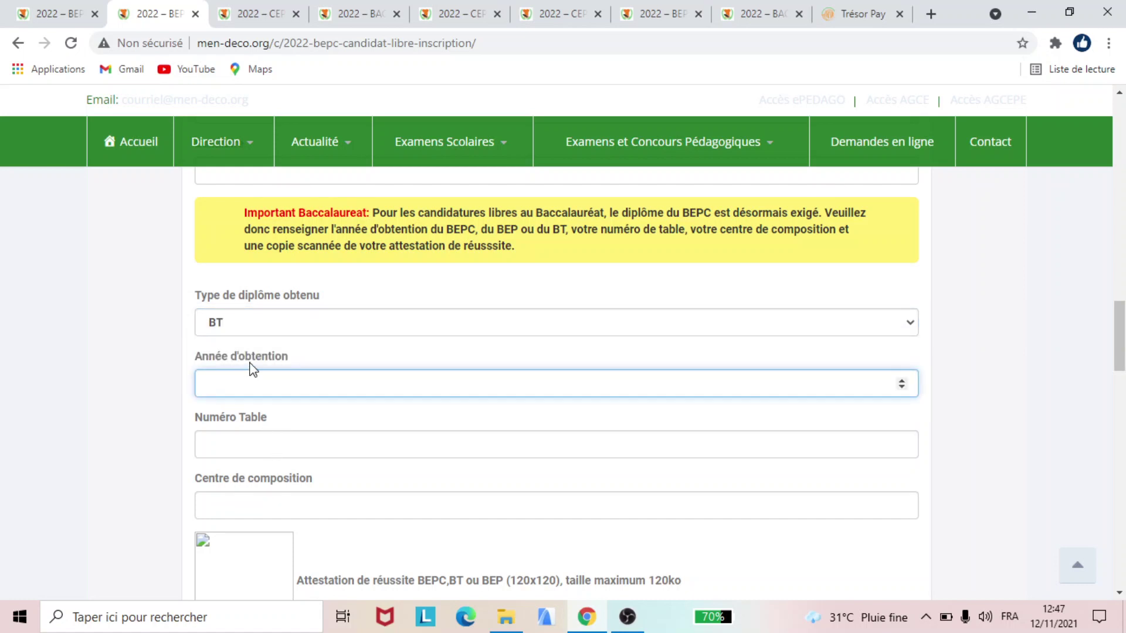
left_click(269, 438)
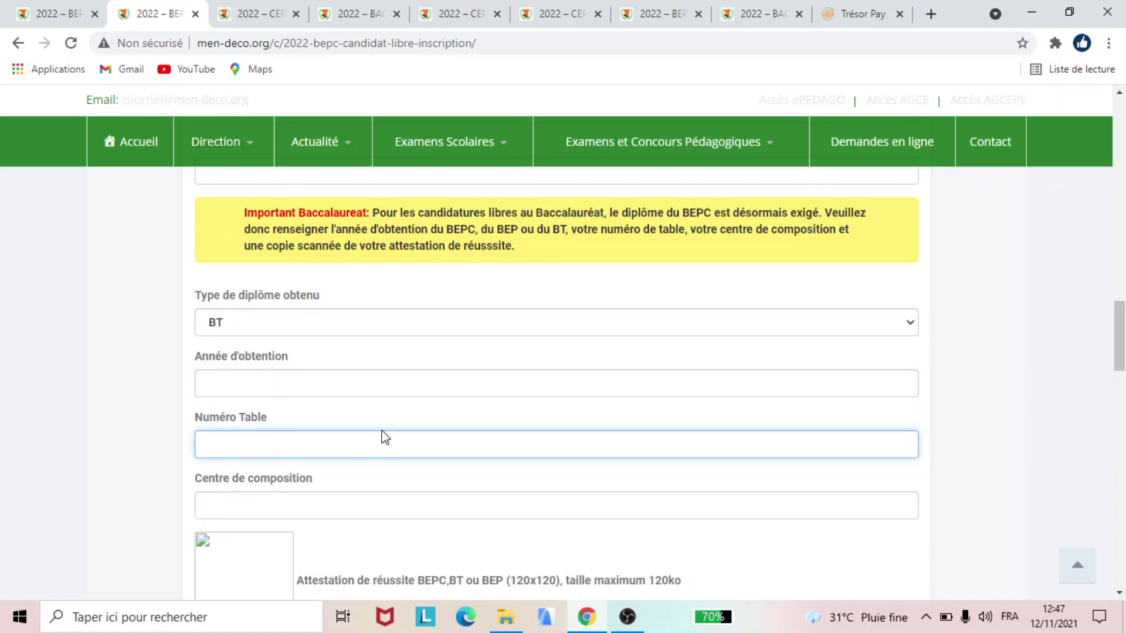
scroll(380, 437, "down", 4)
scroll(363, 399, "up", 4)
scroll(498, 369, "down", 3)
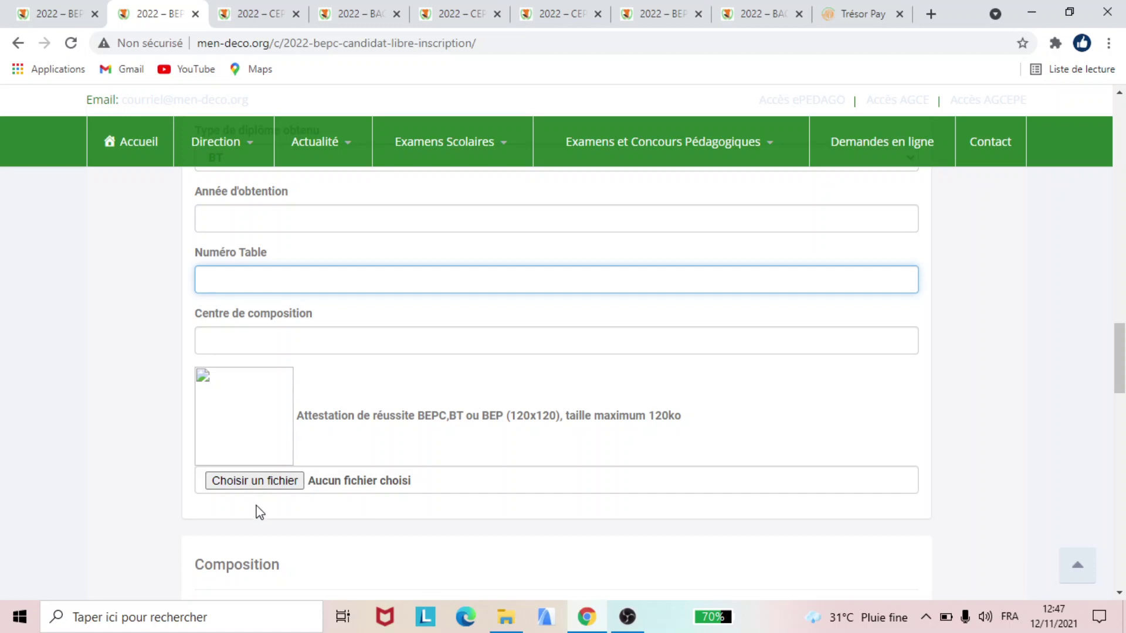
Try YOPOUGON as the Commune de composition, and set it back to ATTECOUBE.
scroll(311, 415, "down", 5)
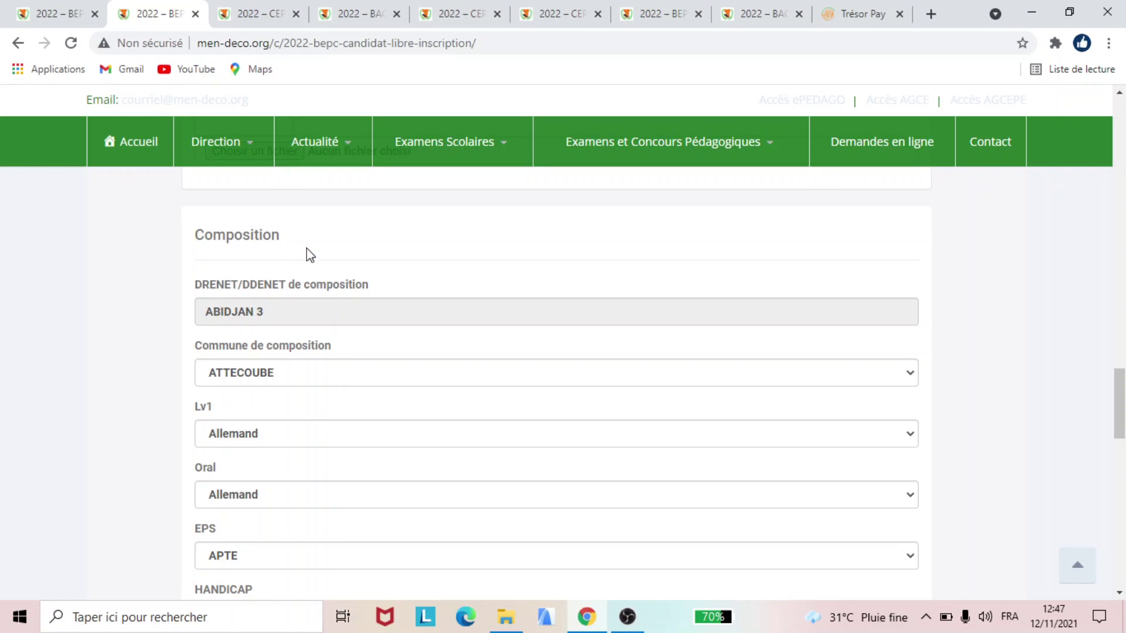
left_click(302, 379)
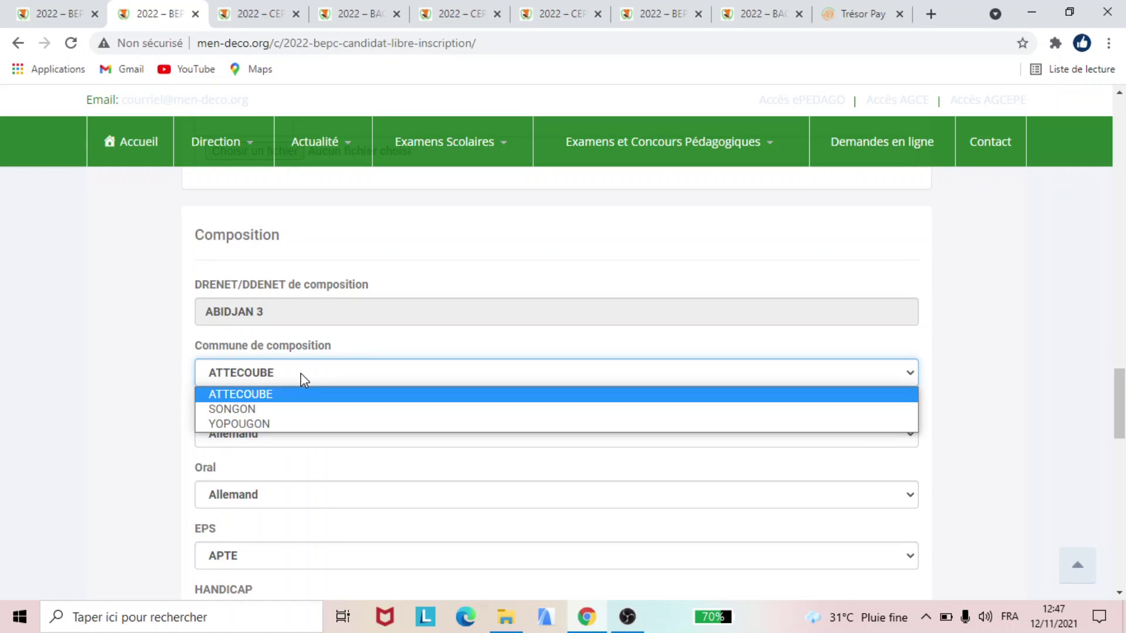
left_click(276, 396)
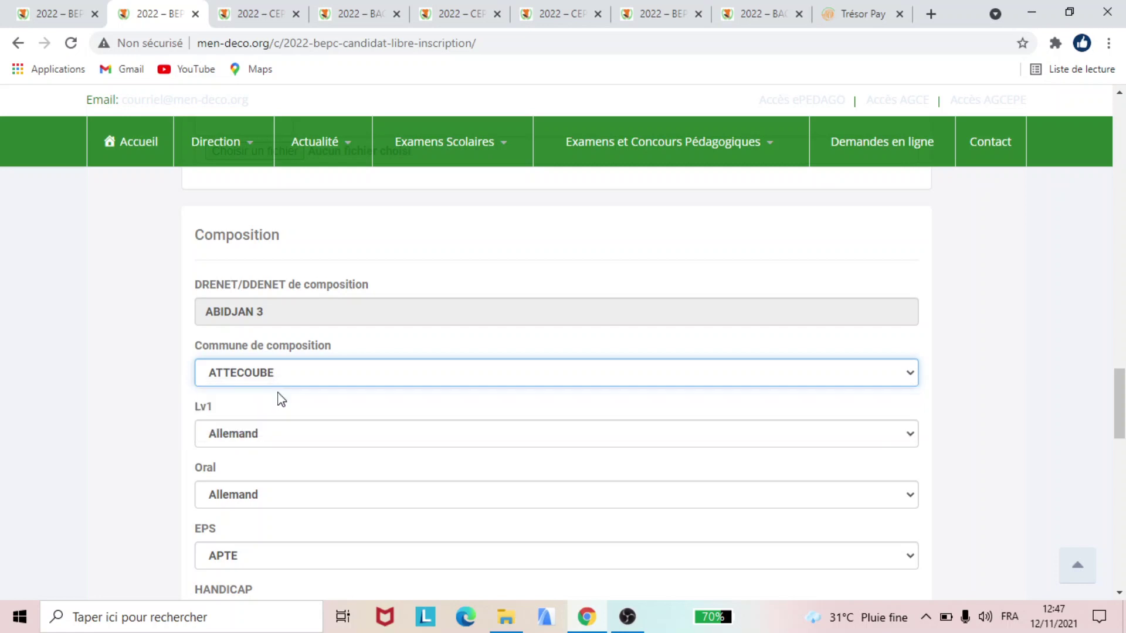
left_click(299, 375)
left_click(284, 424)
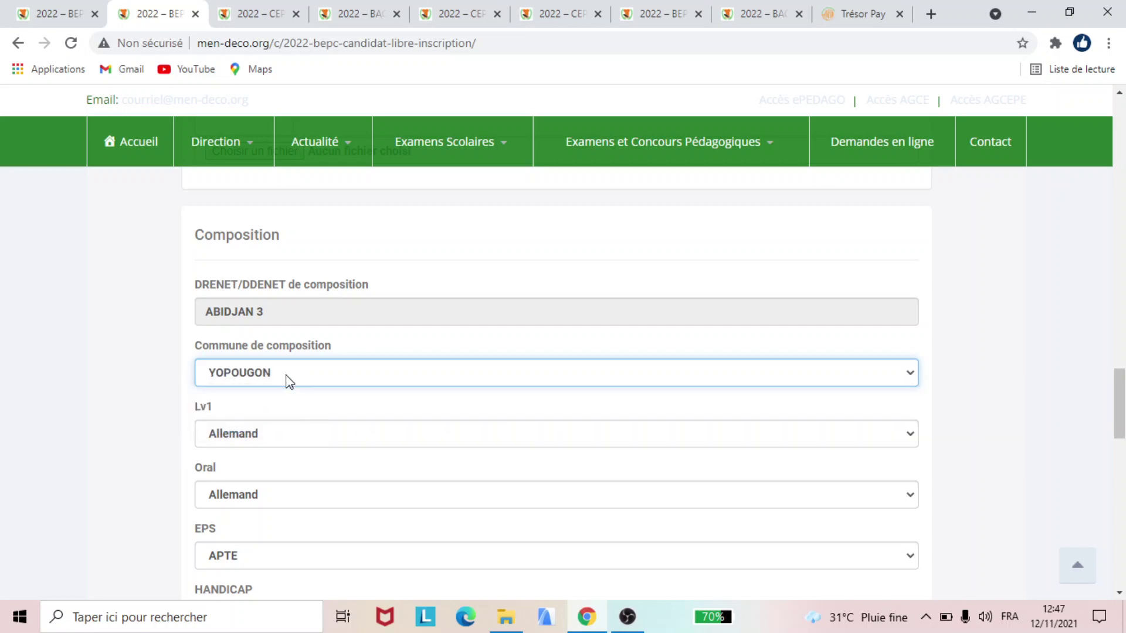
left_click(290, 381)
left_click(286, 395)
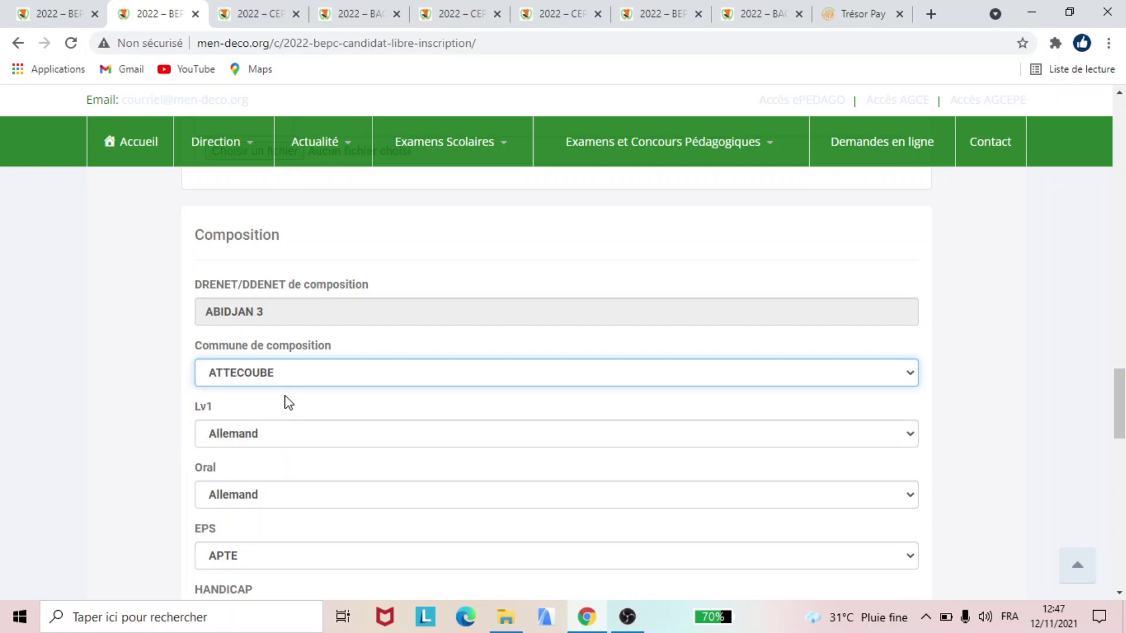
scroll(305, 457, "down", 5)
scroll(301, 448, "up", 5)
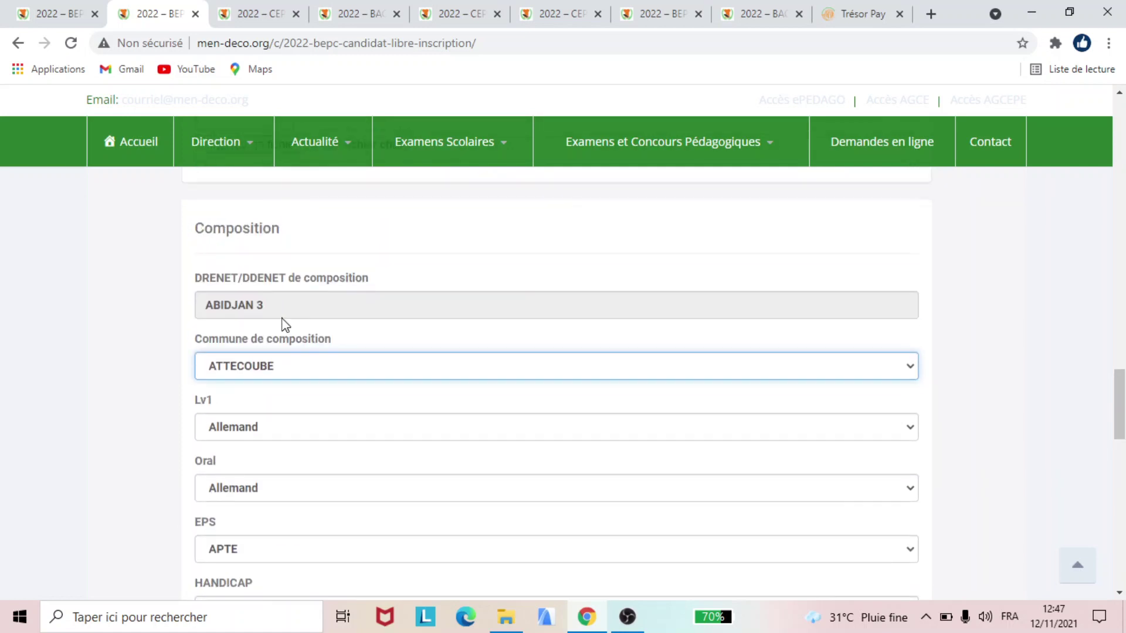
Set Lv1 to Anglais and keep Allemand as the Oral language in the Composition section.
left_click(280, 432)
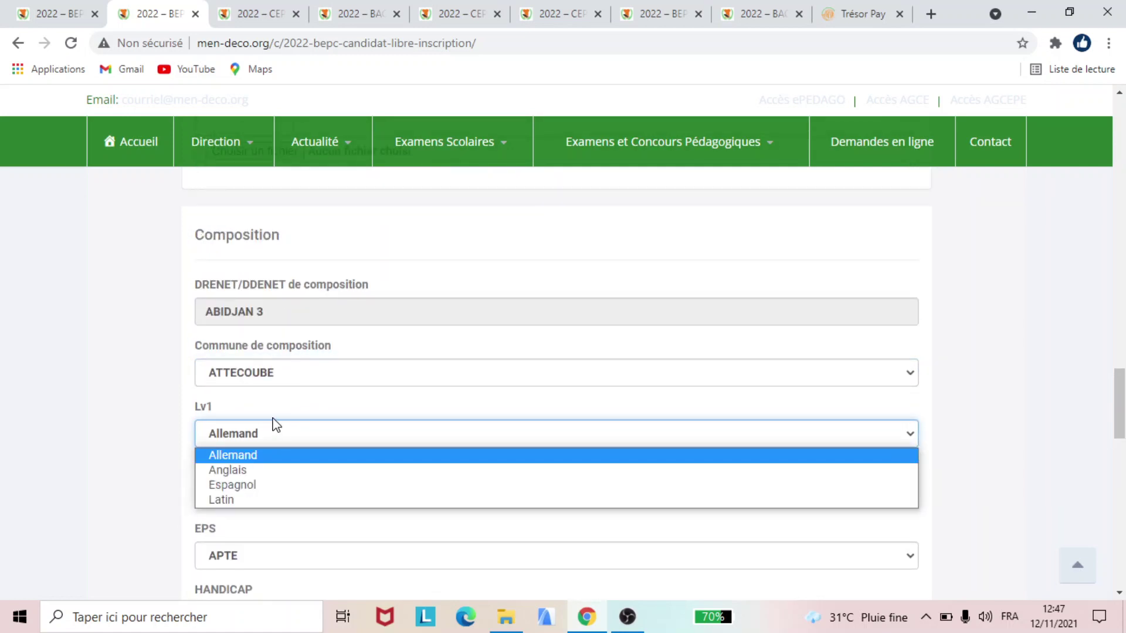
left_click(253, 473)
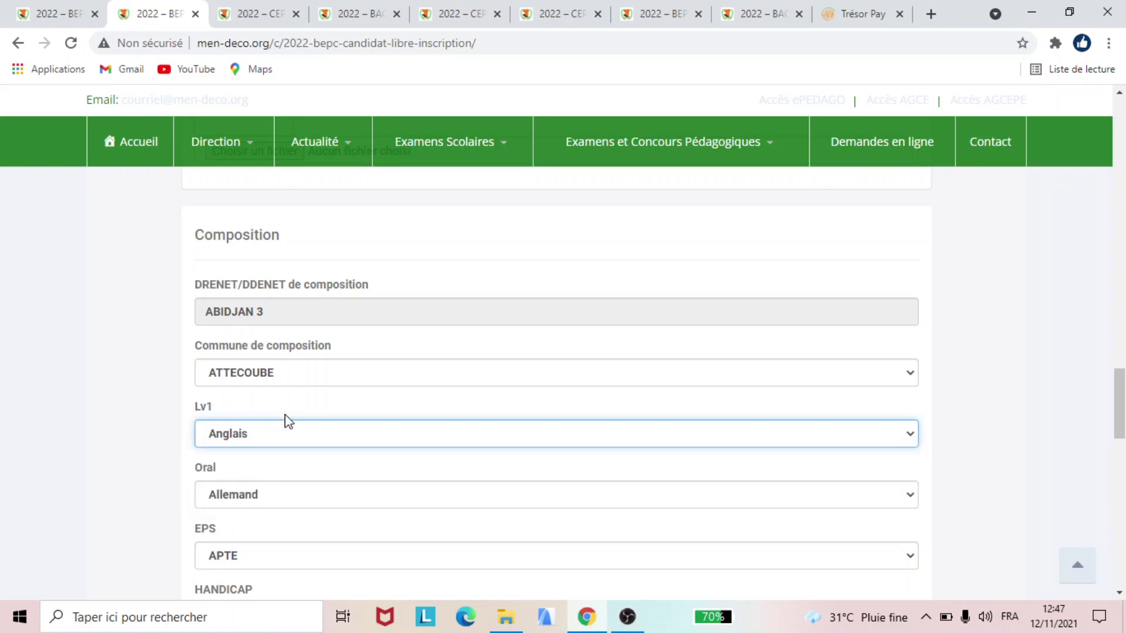
scroll(290, 413, "down", 3)
scroll(299, 366, "up", 3)
left_click(268, 499)
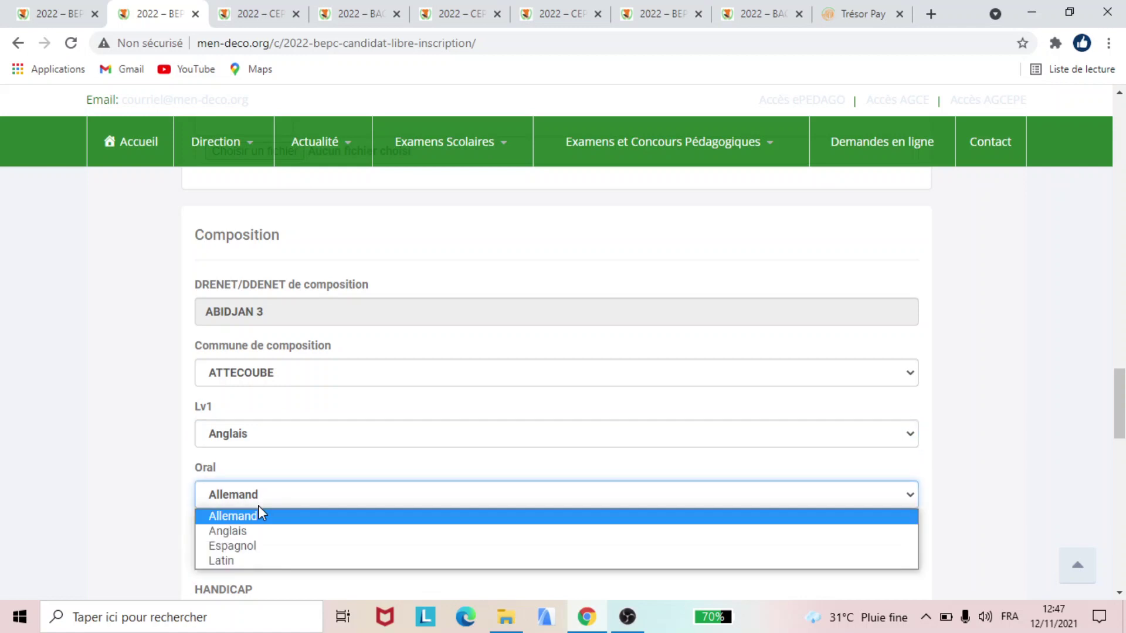
left_click(260, 509)
scroll(280, 478, "down", 3)
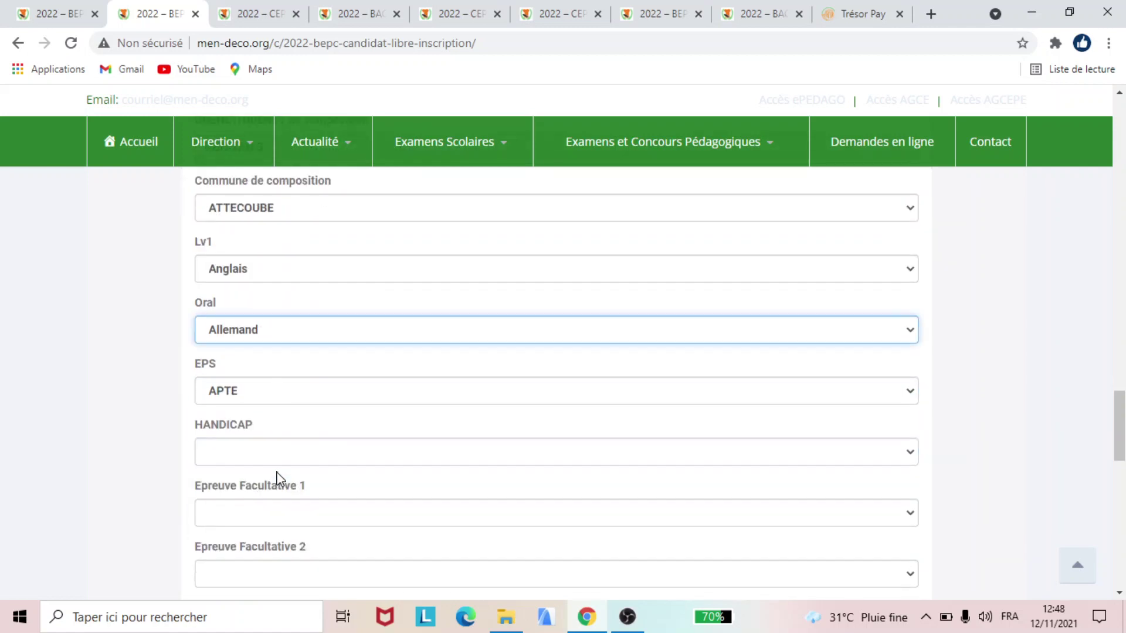
left_click(283, 332)
left_click(285, 334)
left_click(285, 333)
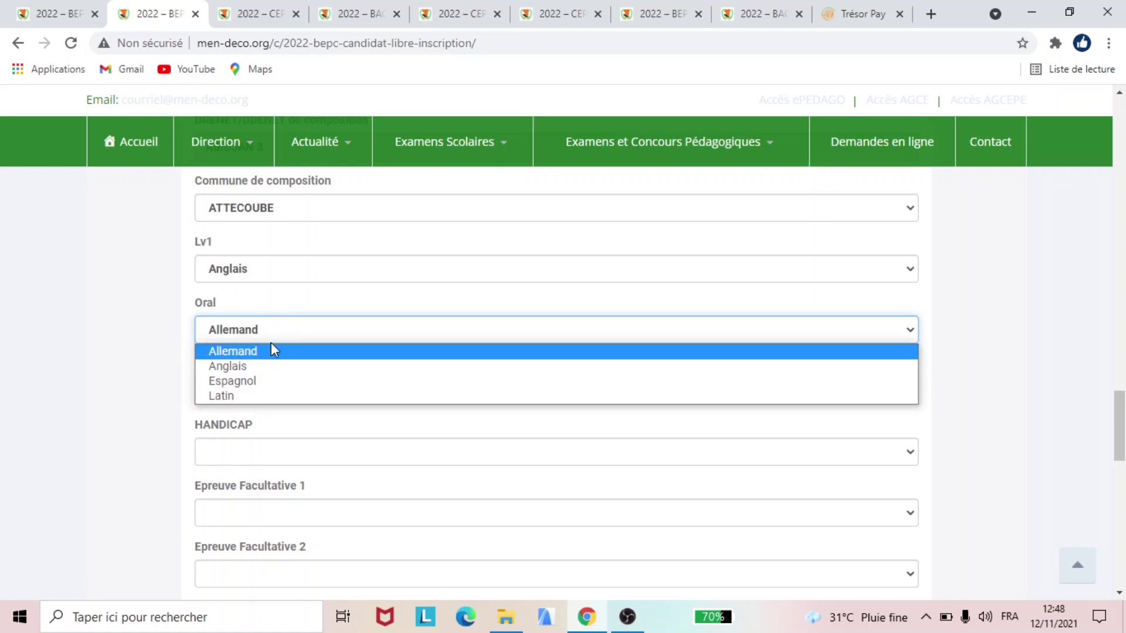
left_click(282, 332)
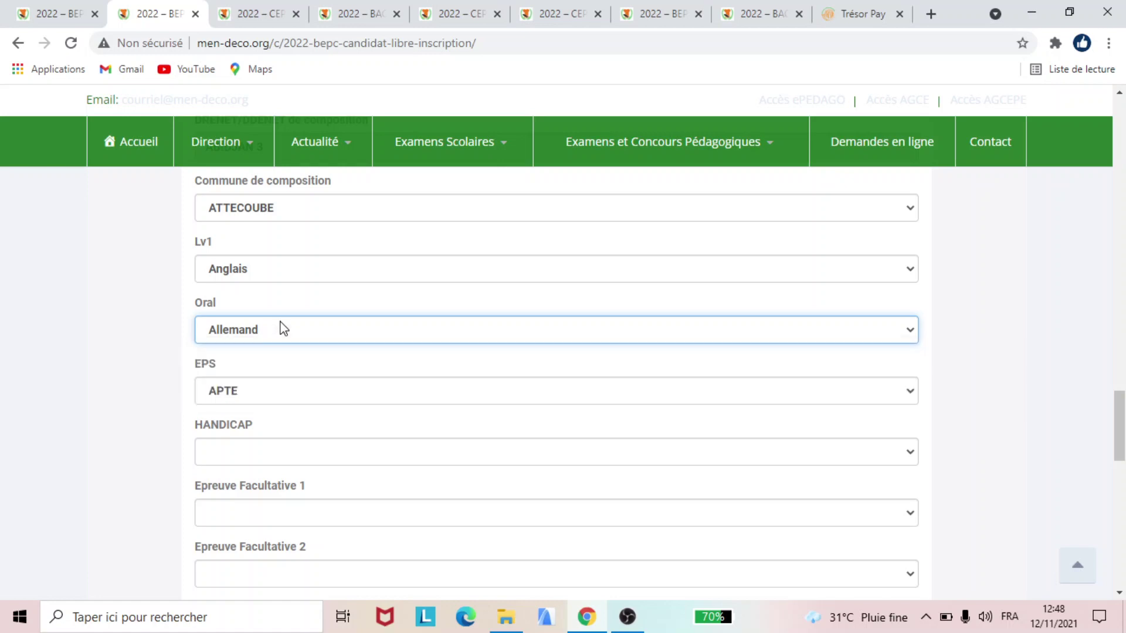
Set EPS to INAPTE and HANDICAP to NON VOYANT.
left_click(256, 396)
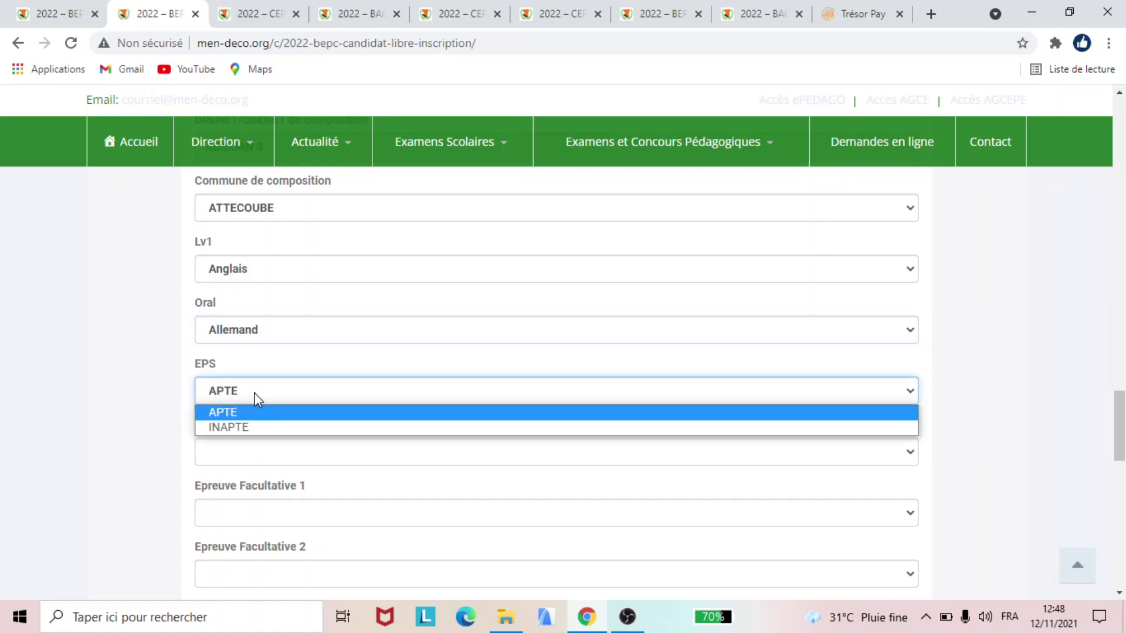
left_click(255, 415)
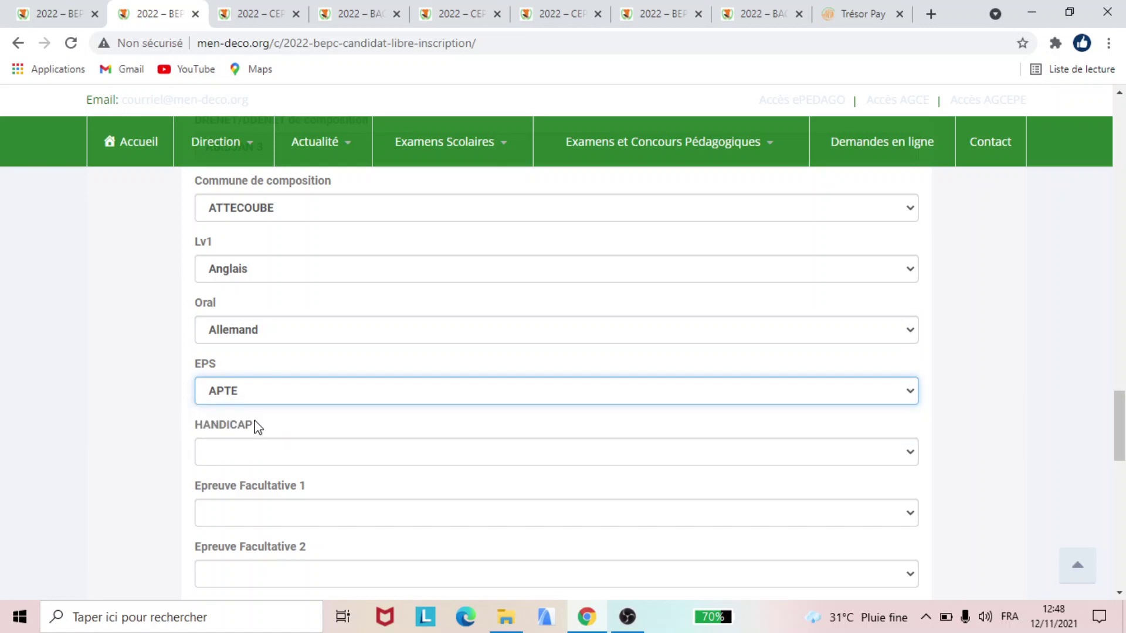
left_click(268, 403)
left_click(276, 448)
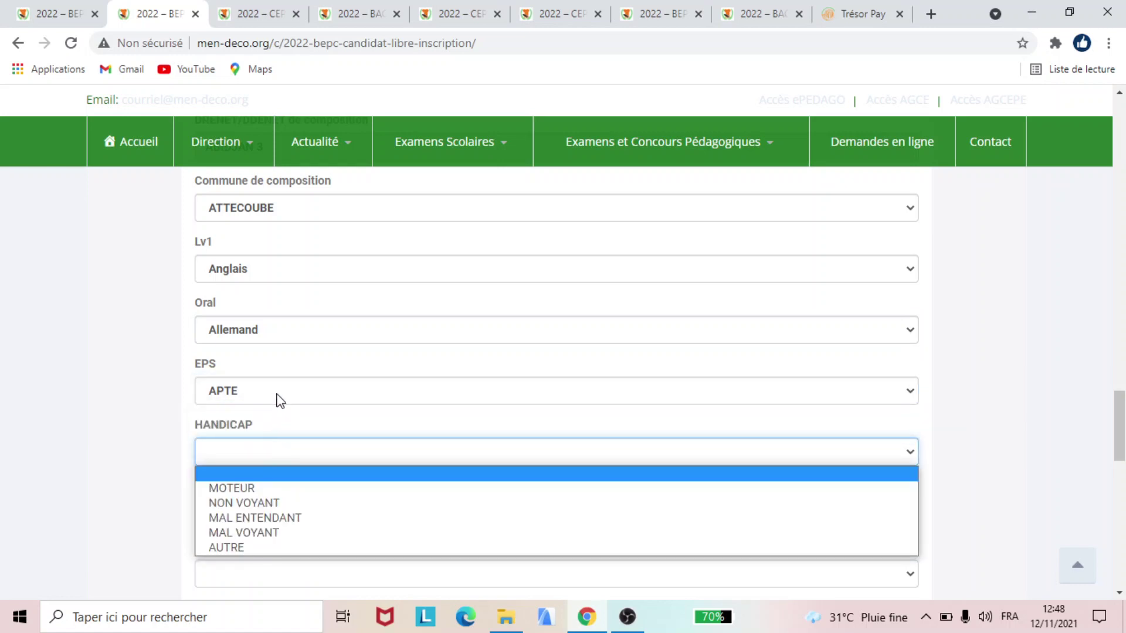
left_click(272, 418)
left_click(270, 399)
left_click(270, 414)
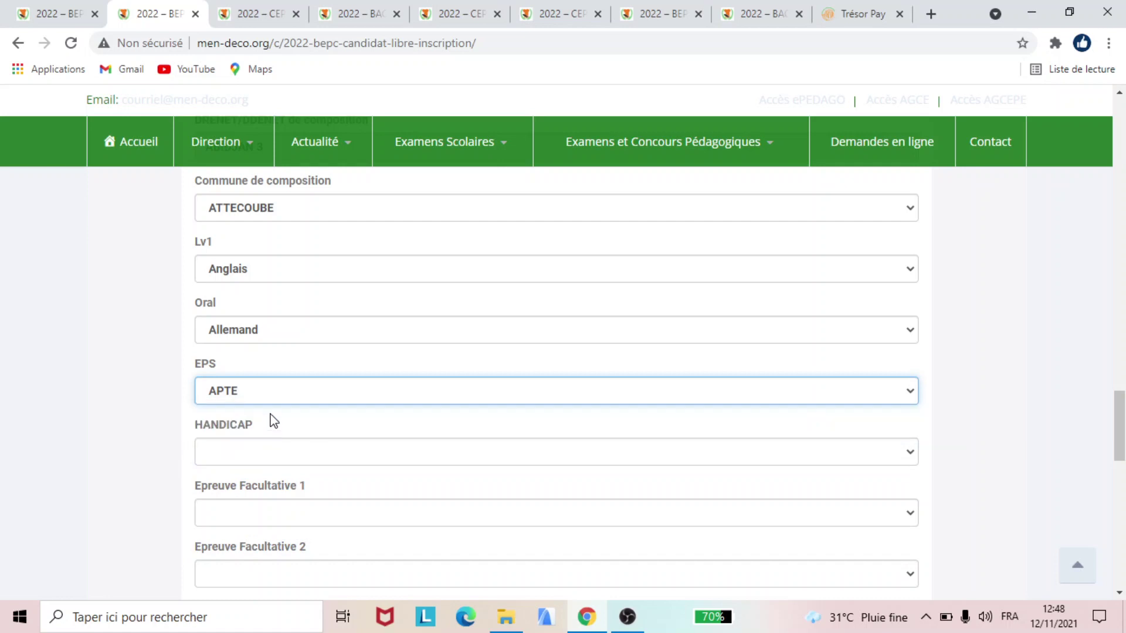
left_click(269, 403)
left_click(267, 423)
left_click(266, 454)
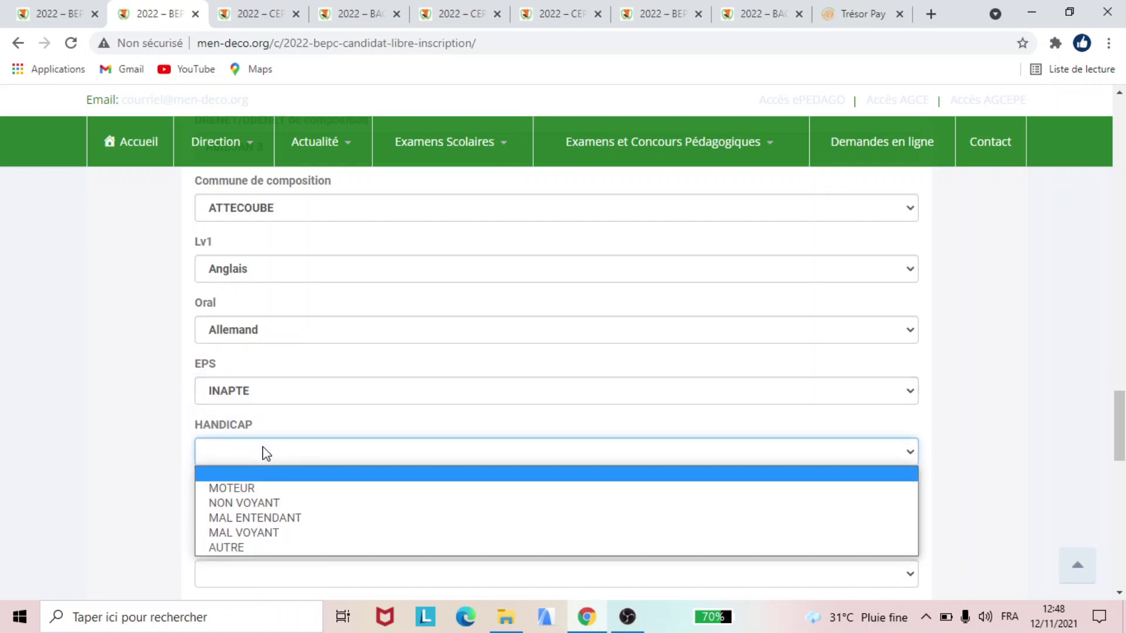
left_click(264, 503)
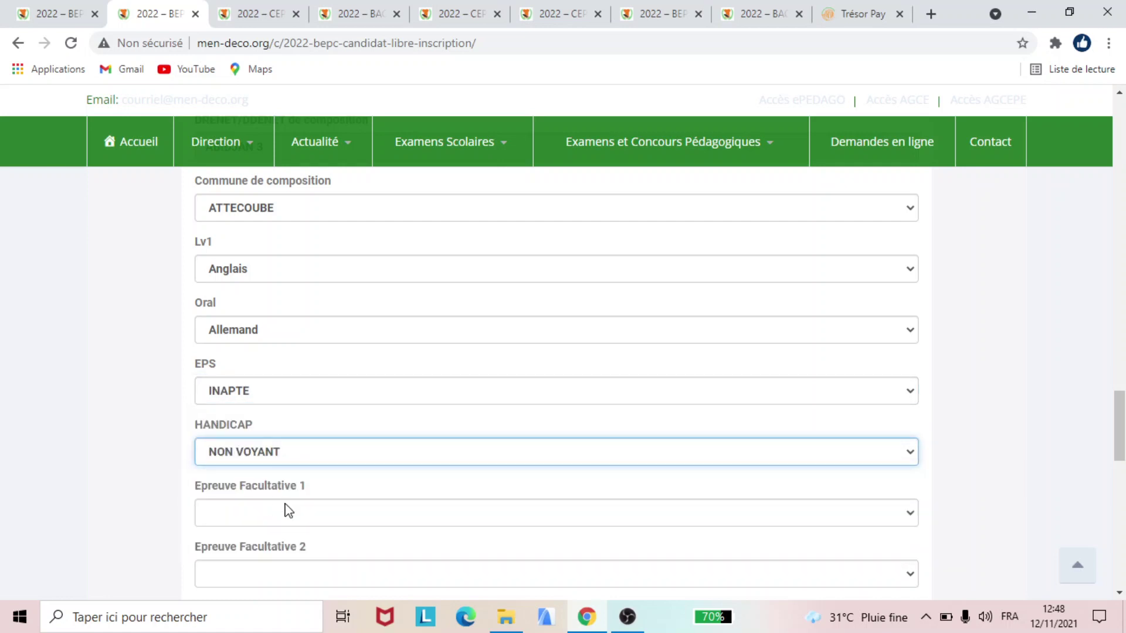
Choose EDUCATION MUSICALE as Epreuve Facultative 1 and continue to the next stage of the form.
scroll(293, 498, "down", 3)
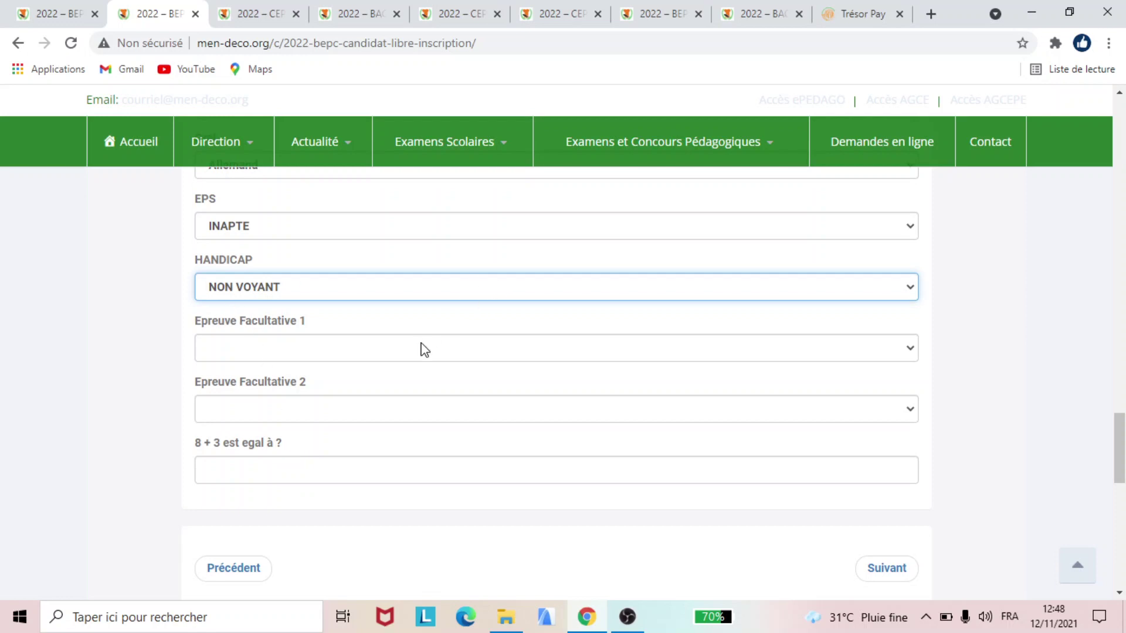
left_click(330, 352)
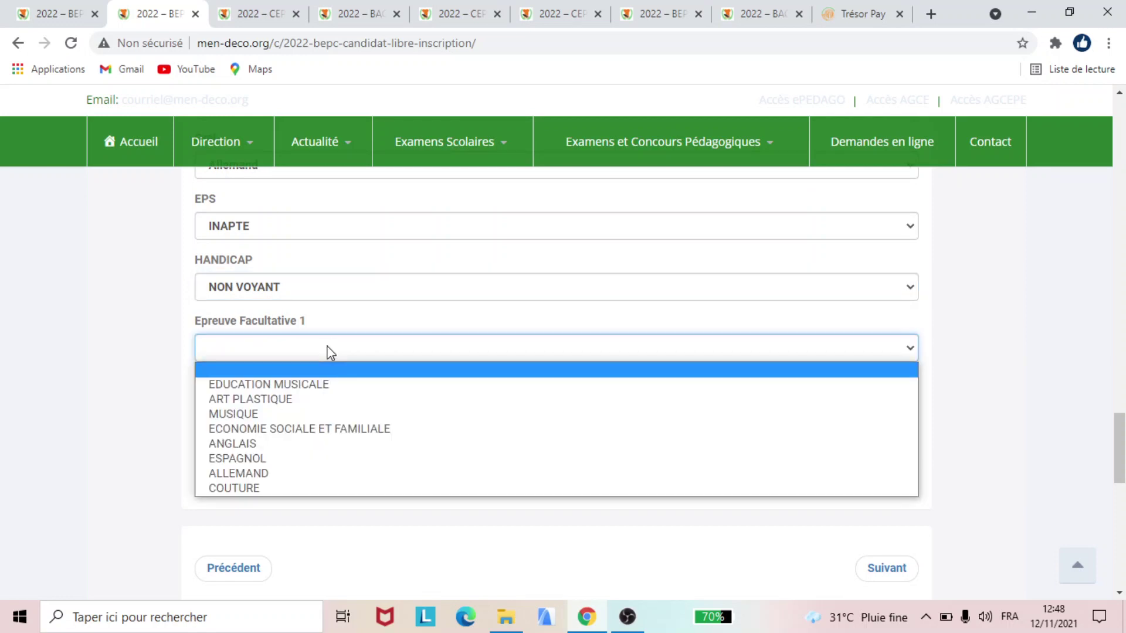
left_click(316, 387)
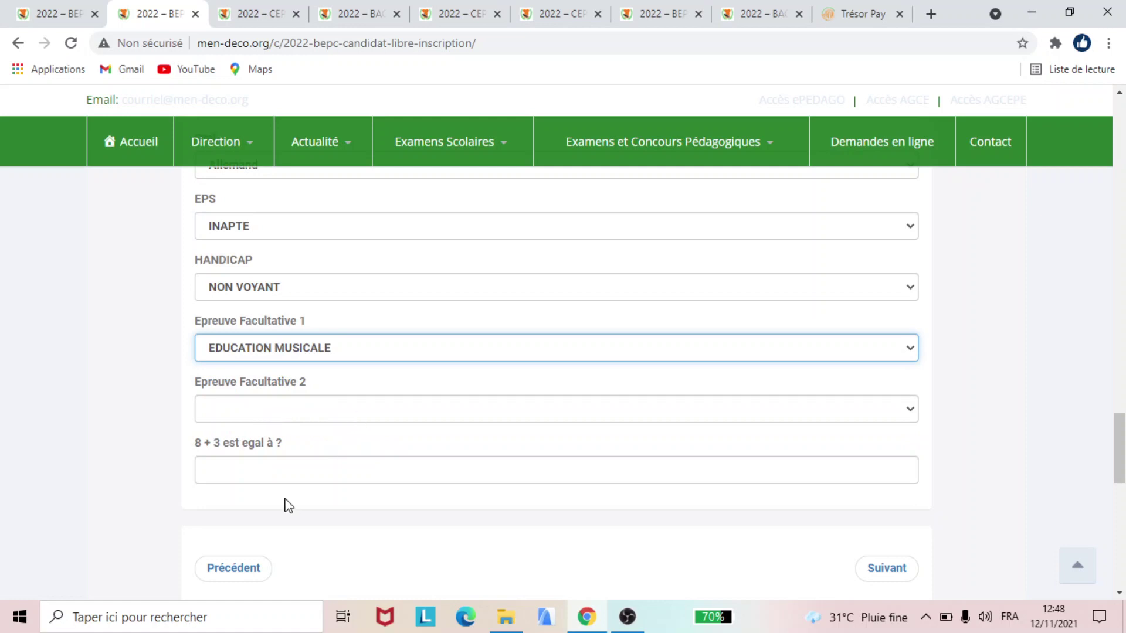
left_click(887, 568)
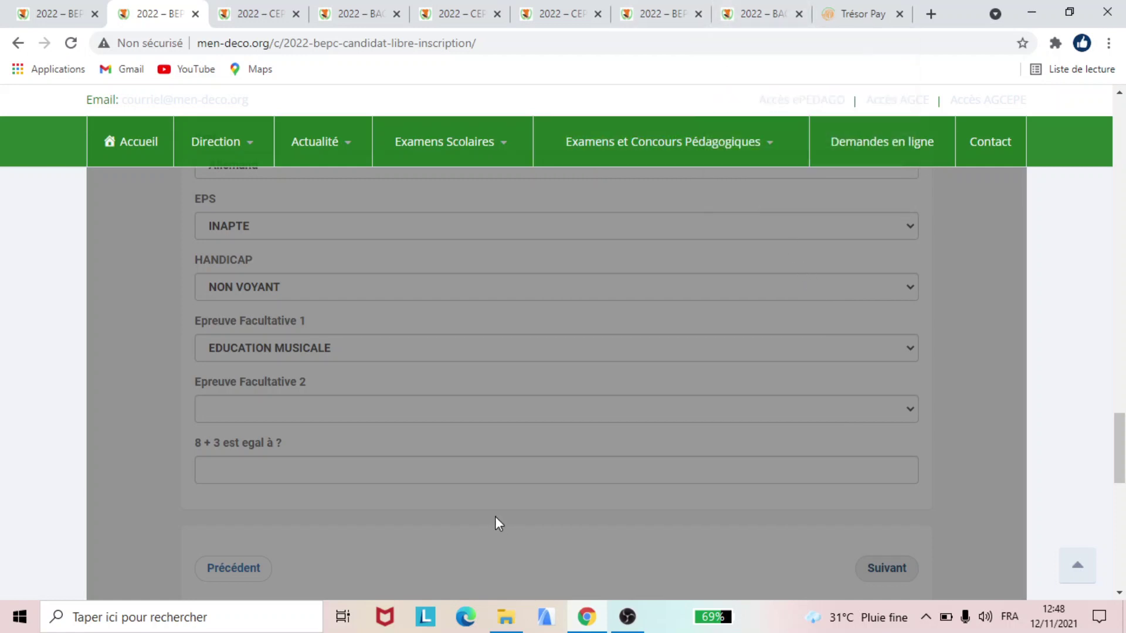
Examine the generated BAC fiche de paiement, including the candidate number, civil status details and documents required for final registration.
left_click(757, 11)
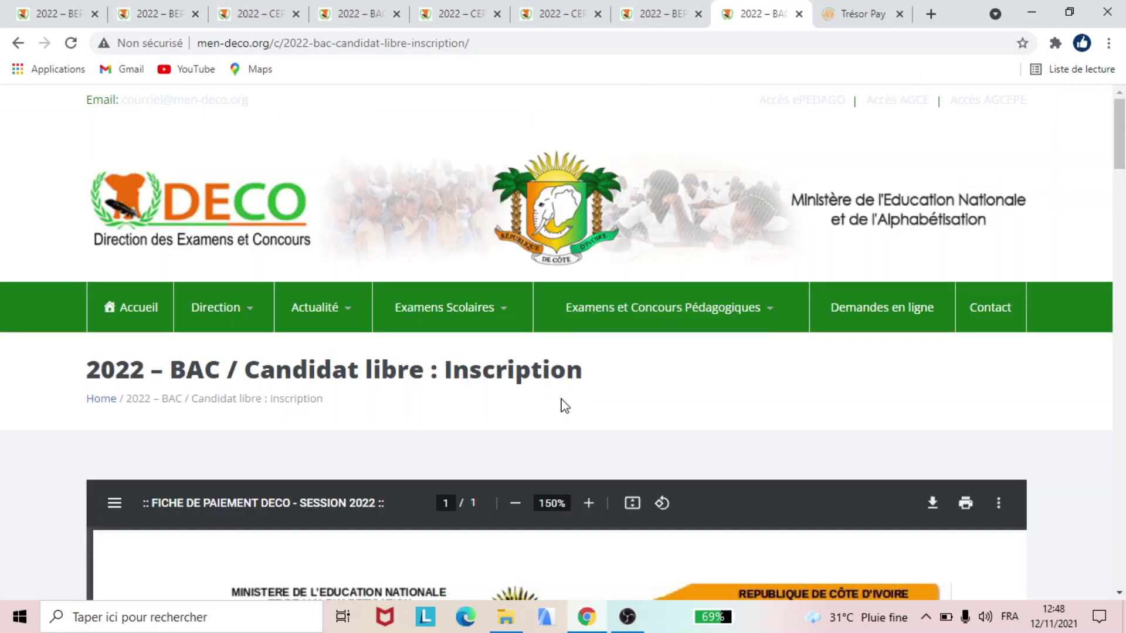
scroll(606, 426, "down", 3)
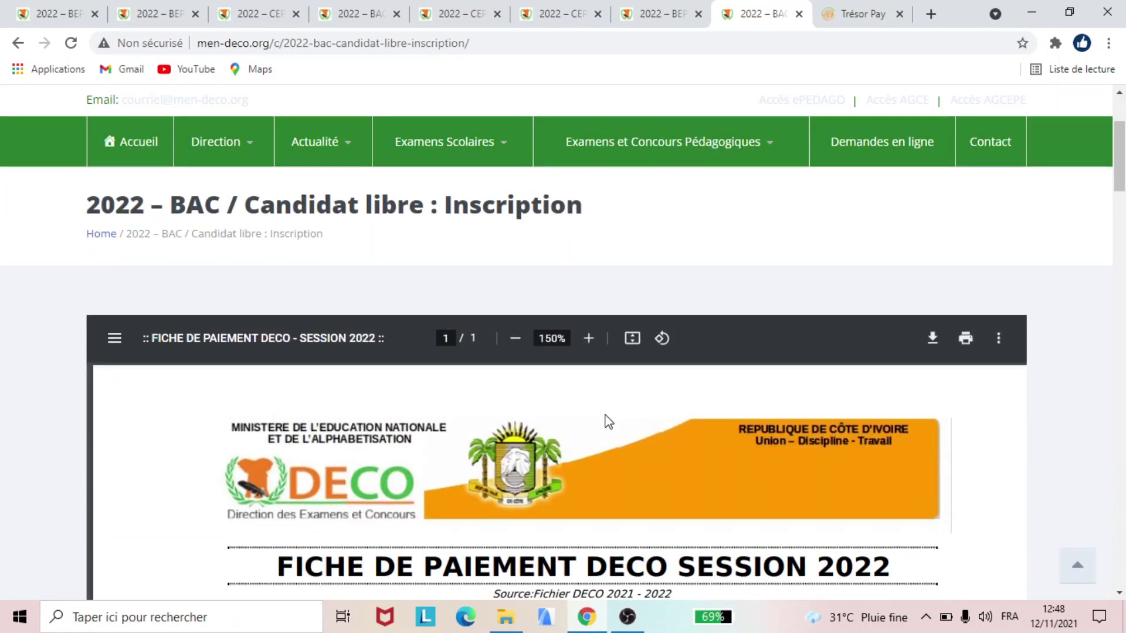
scroll(888, 201, "down", 6)
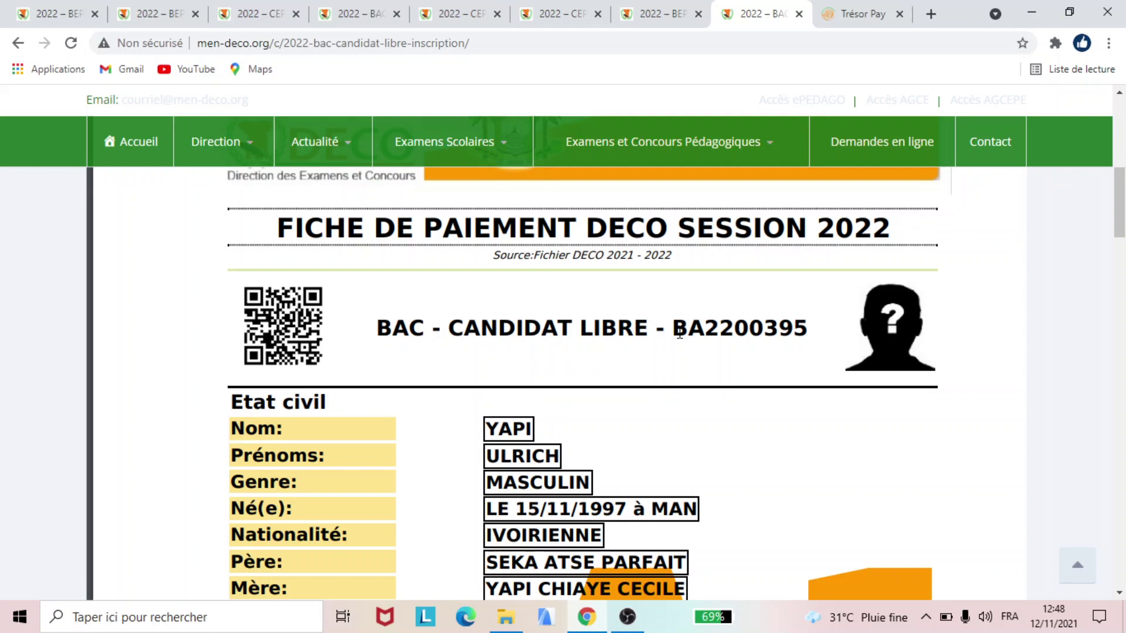
left_click_drag(679, 333, 837, 319)
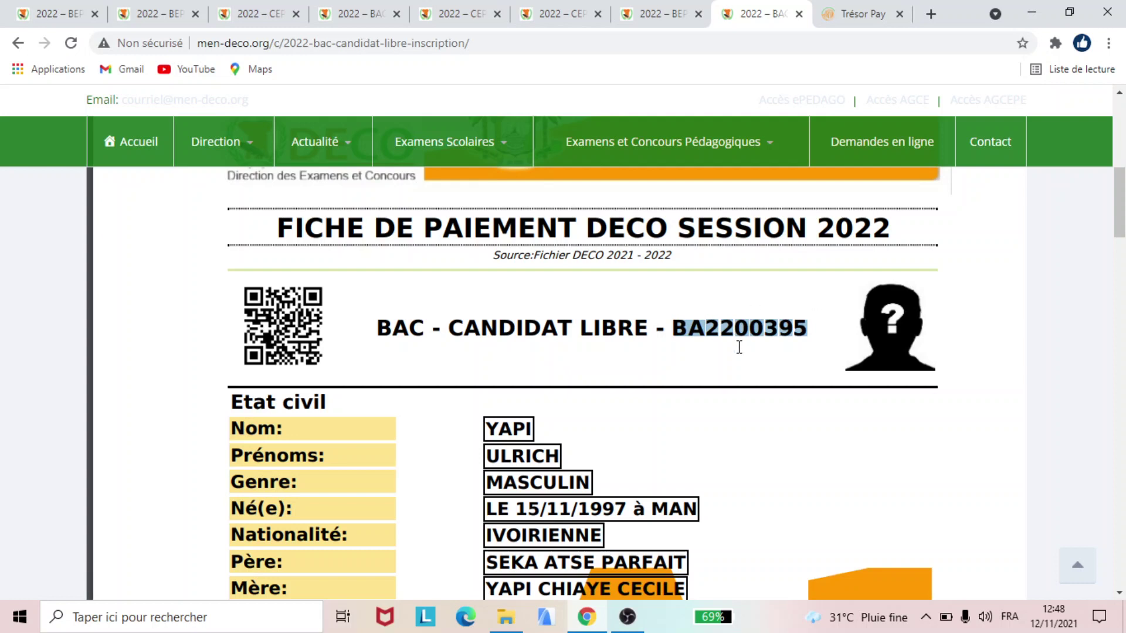
left_click(714, 346)
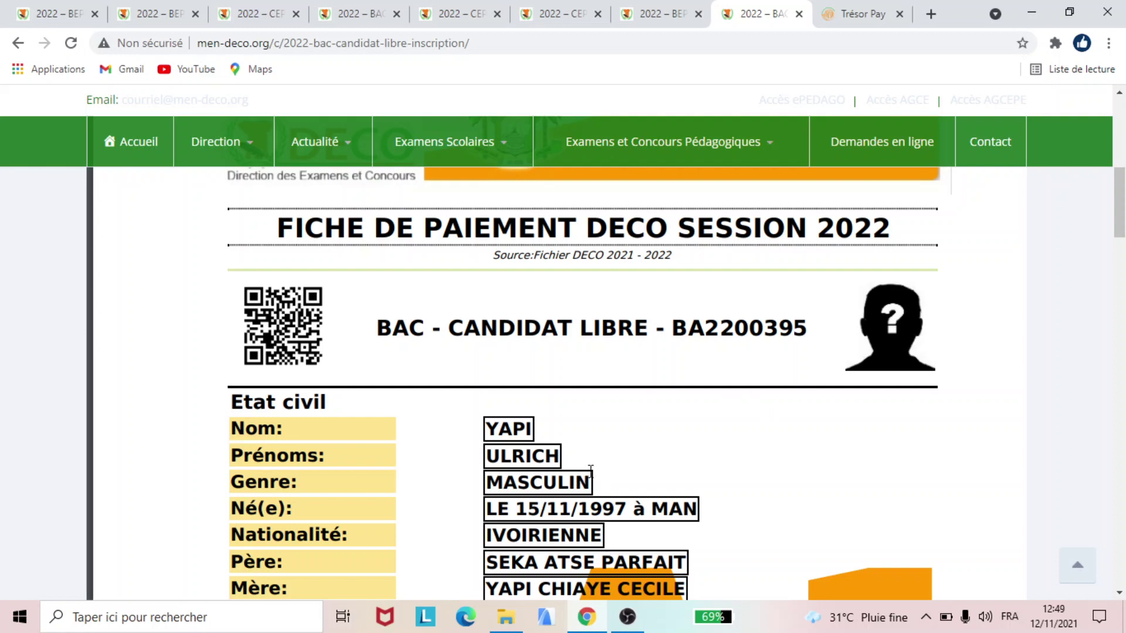
left_click_drag(1118, 202, 1110, 325)
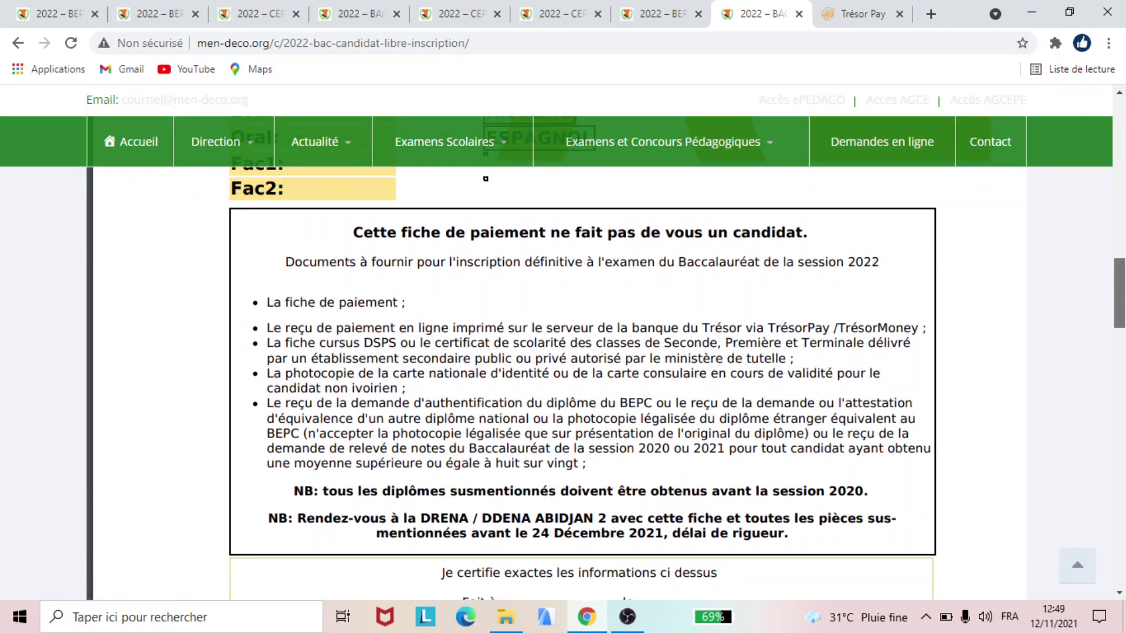